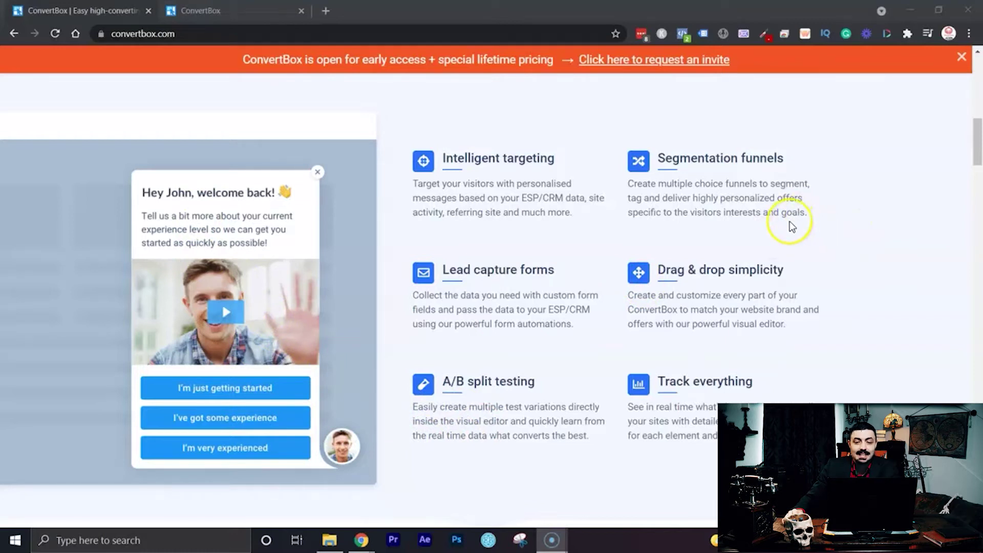
# Scroll past the Engage, Segment, Convert and Embed sections to the Callout, Notification bar, Modal and Full page cards.
pyautogui.scroll(-1, 790, 221)
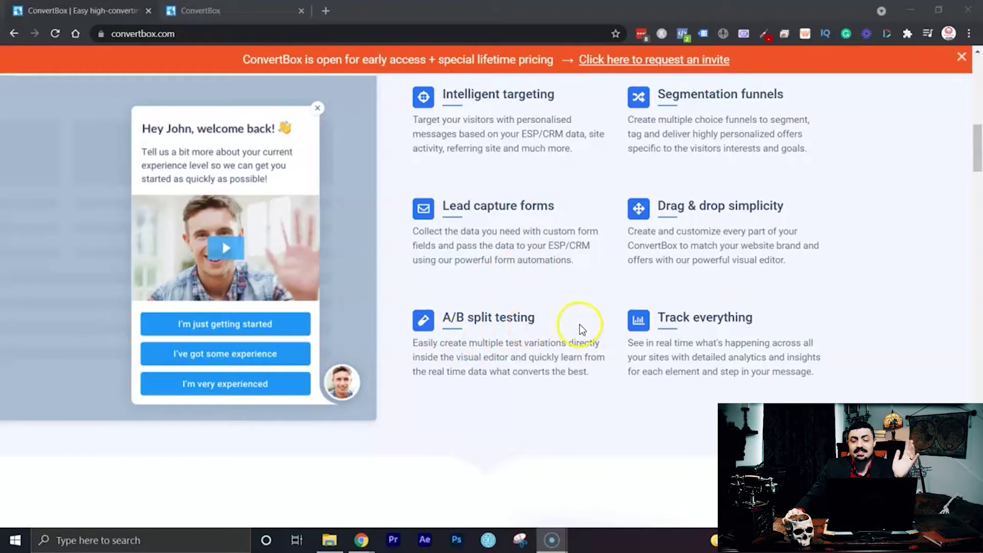
pyautogui.scroll(-3, 753, 338)
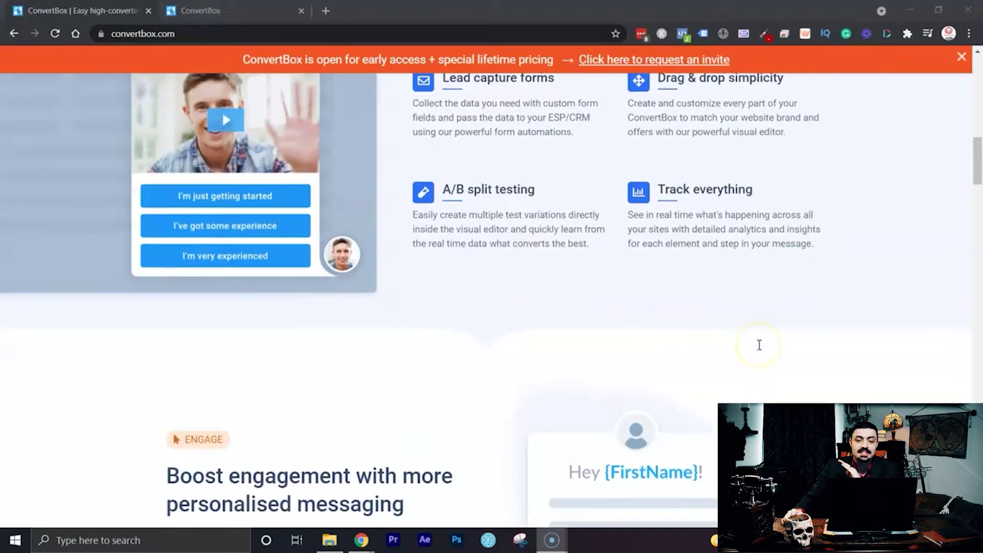
pyautogui.scroll(-5, 763, 338)
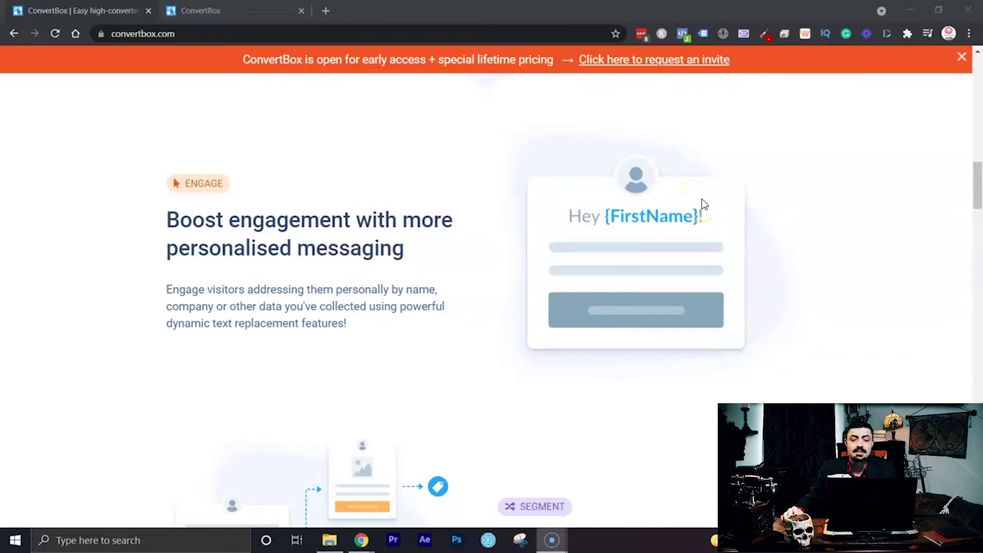
pyautogui.scroll(-4, 798, 227)
pyautogui.scroll(-3, 806, 232)
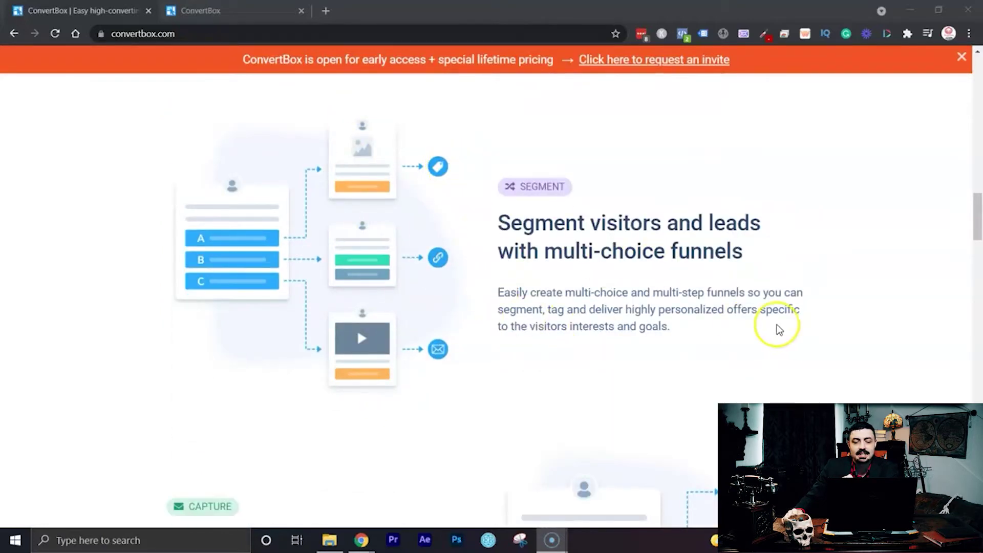
pyautogui.scroll(-6, 777, 325)
pyautogui.scroll(-6, 680, 388)
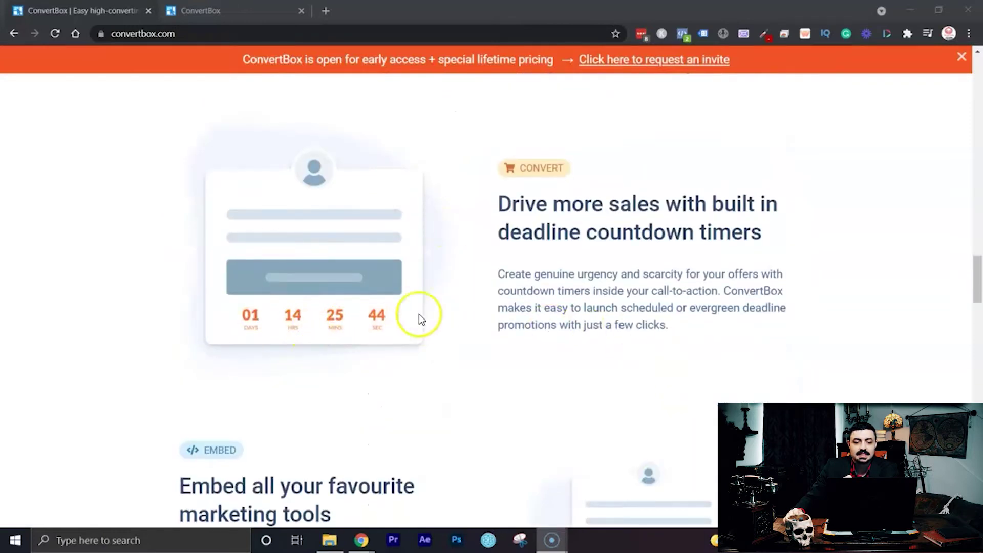
pyautogui.scroll(-7, 483, 321)
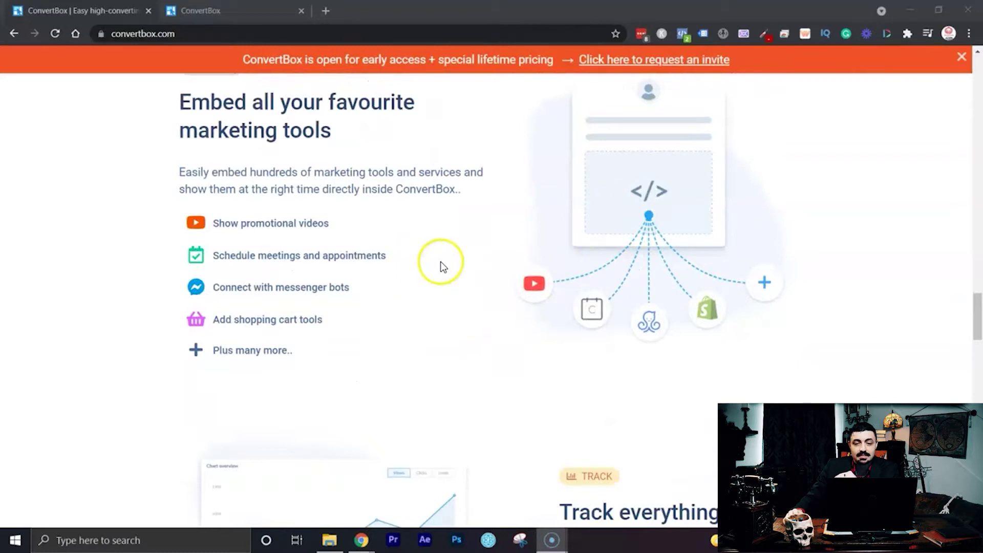
pyautogui.scroll(-5, 441, 264)
pyautogui.scroll(-14, 486, 259)
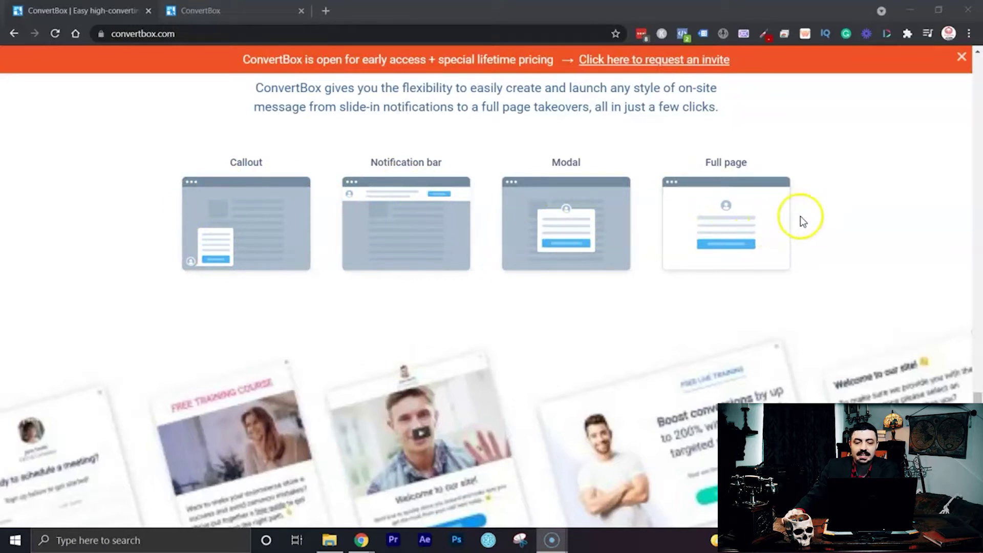
pyautogui.scroll(-15, 800, 218)
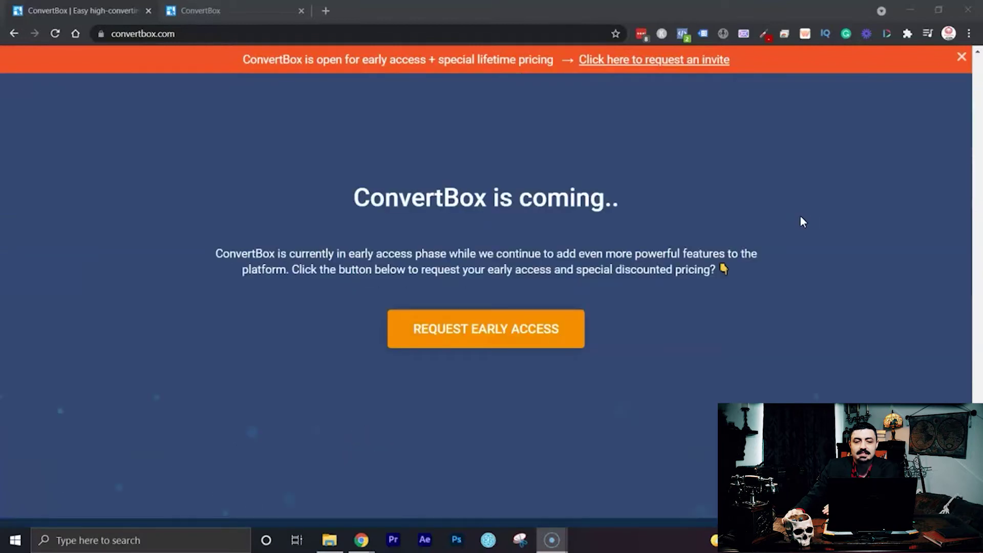
# Scroll back up to the 'The new easy, more intelligent way to convert your visitors' headline.
pyautogui.scroll(-3, 802, 221)
pyautogui.scroll(5, 802, 221)
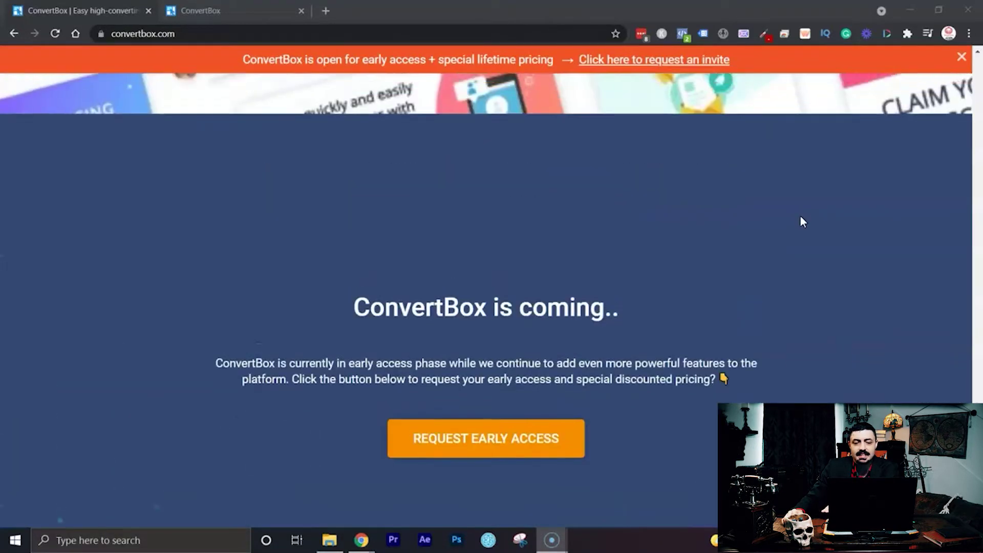
pyautogui.scroll(1, 802, 222)
pyautogui.scroll(1, 803, 221)
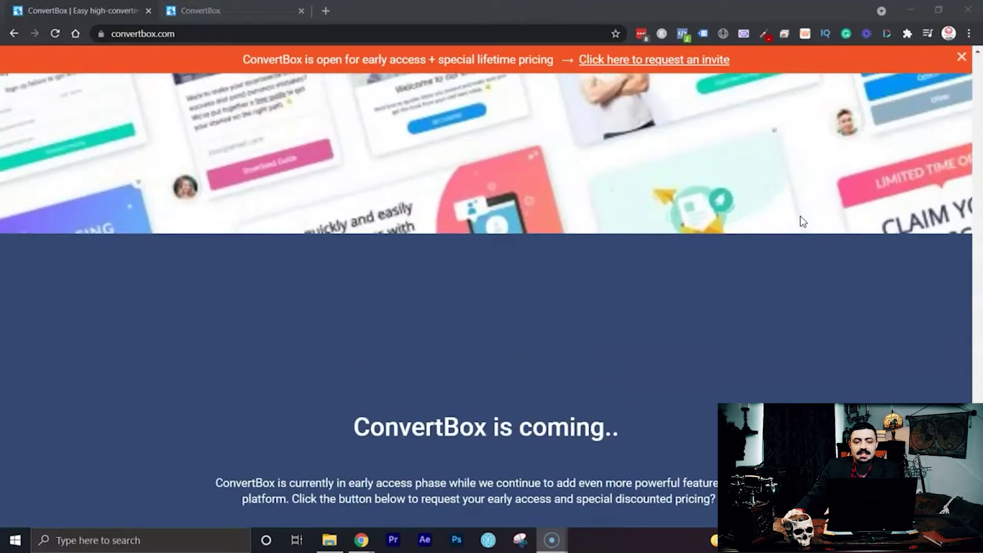
pyautogui.scroll(12, 802, 221)
pyautogui.scroll(10, 658, 92)
pyautogui.scroll(10, 695, 189)
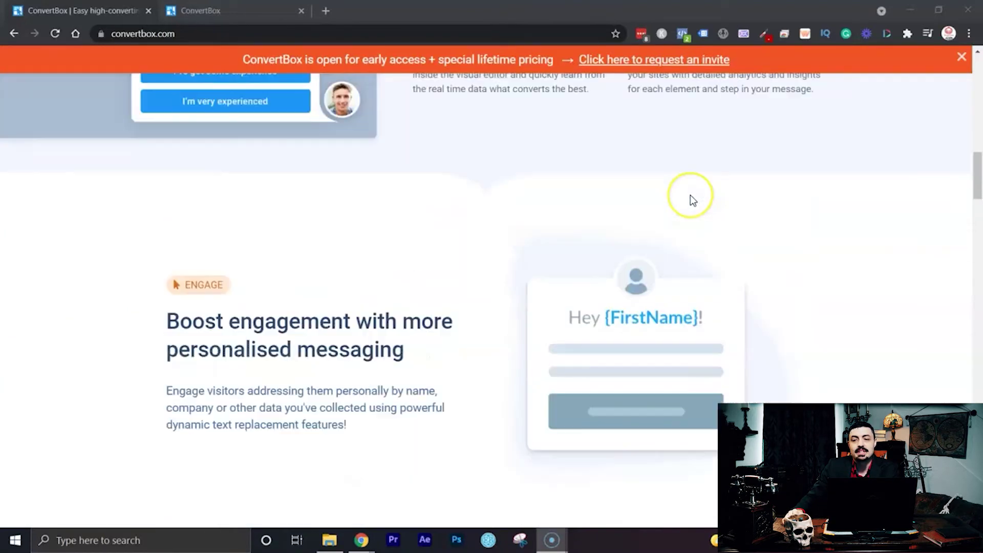
pyautogui.scroll(10, 692, 197)
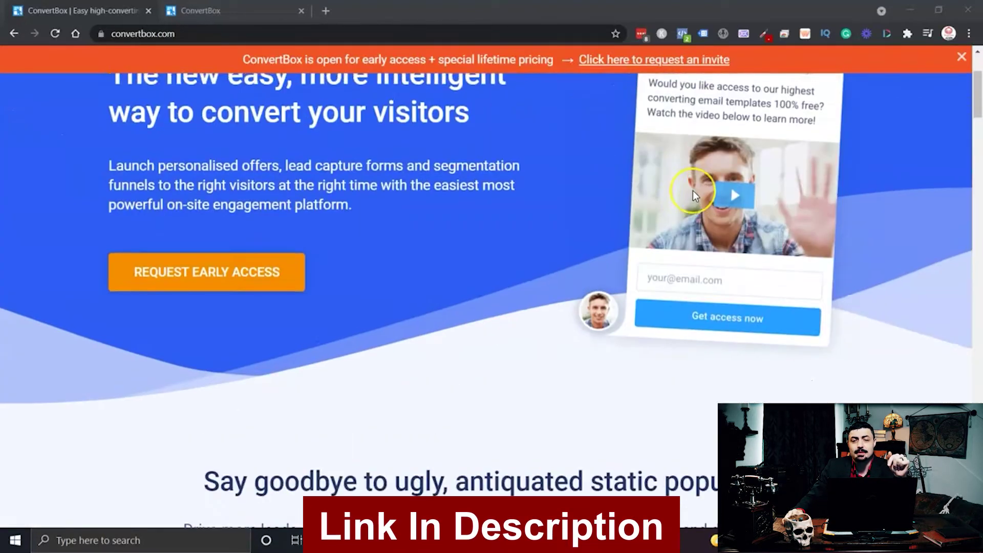
pyautogui.scroll(3, 693, 191)
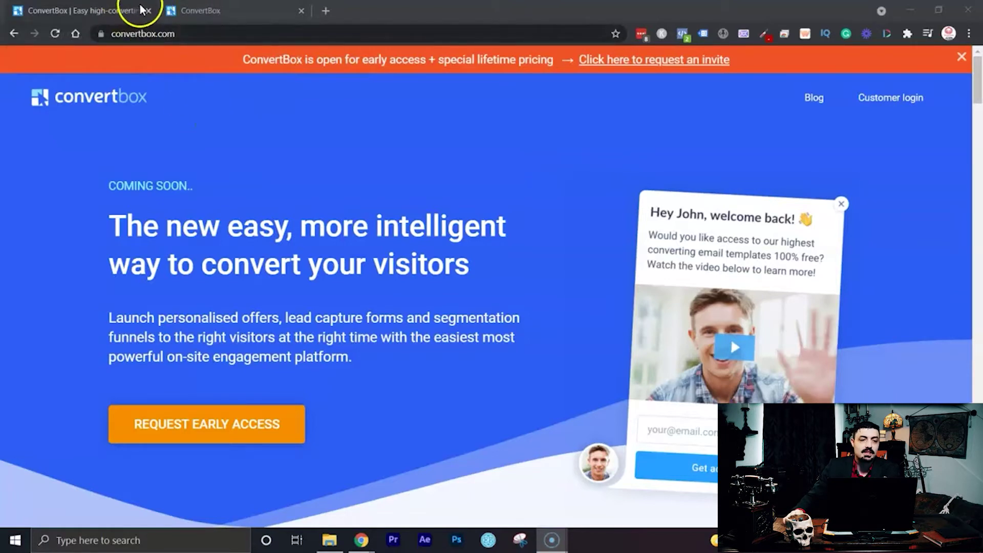
# Close the 'ConvertBox | Easy high-converting' tab to reveal the dashboard, then open the account menu.
pyautogui.click(148, 11)
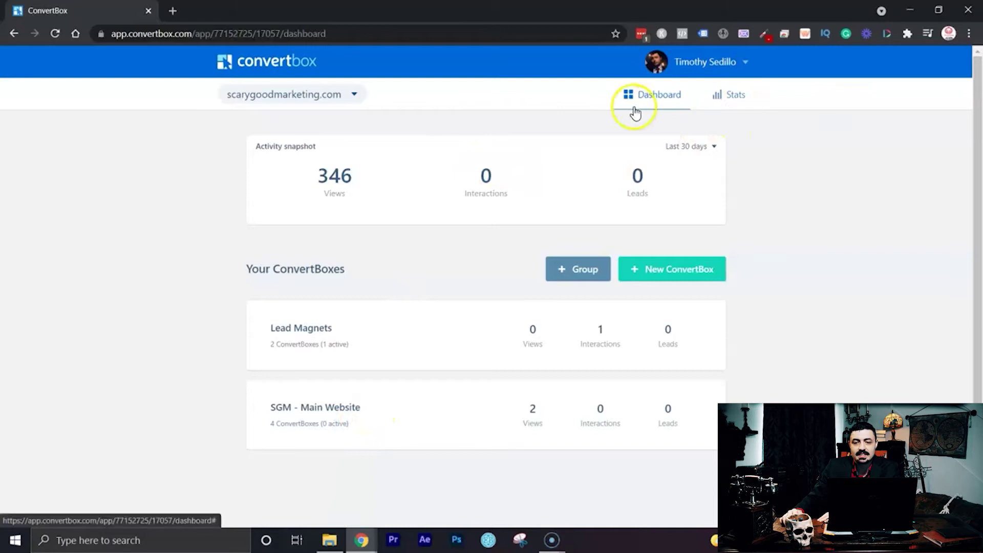
pyautogui.click(746, 73)
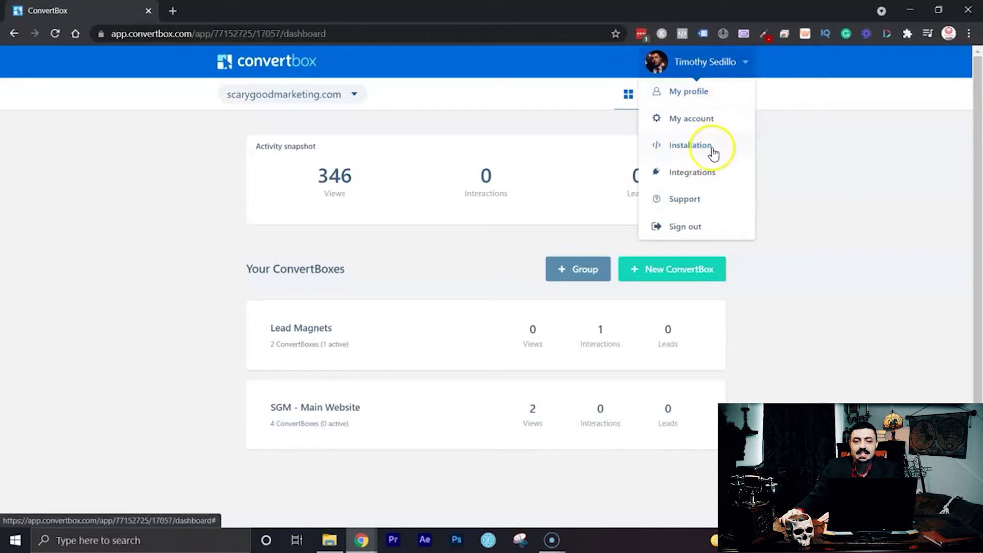
# Choose Installation and scroll through the WordPress plugin setup instructions.
pyautogui.click(722, 151)
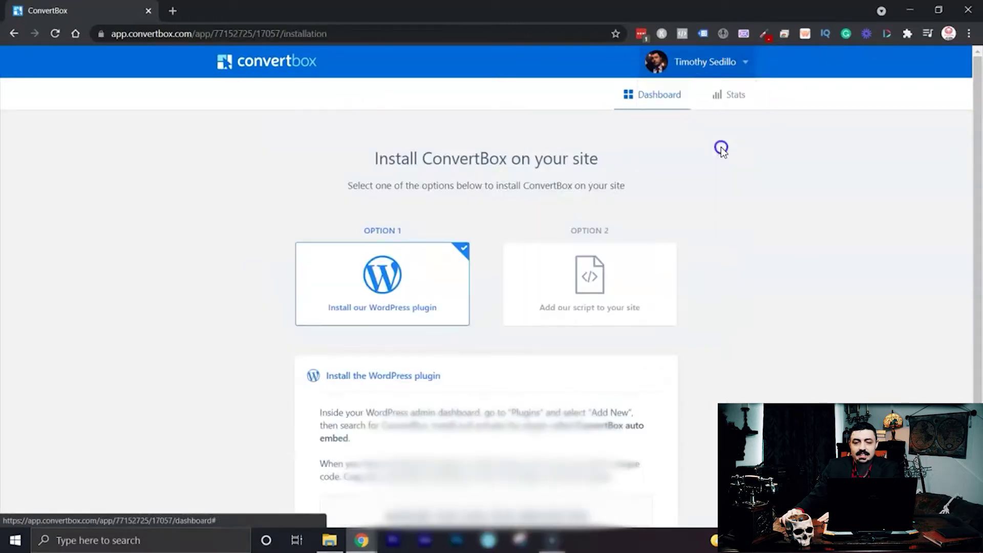
pyautogui.scroll(-1, 706, 172)
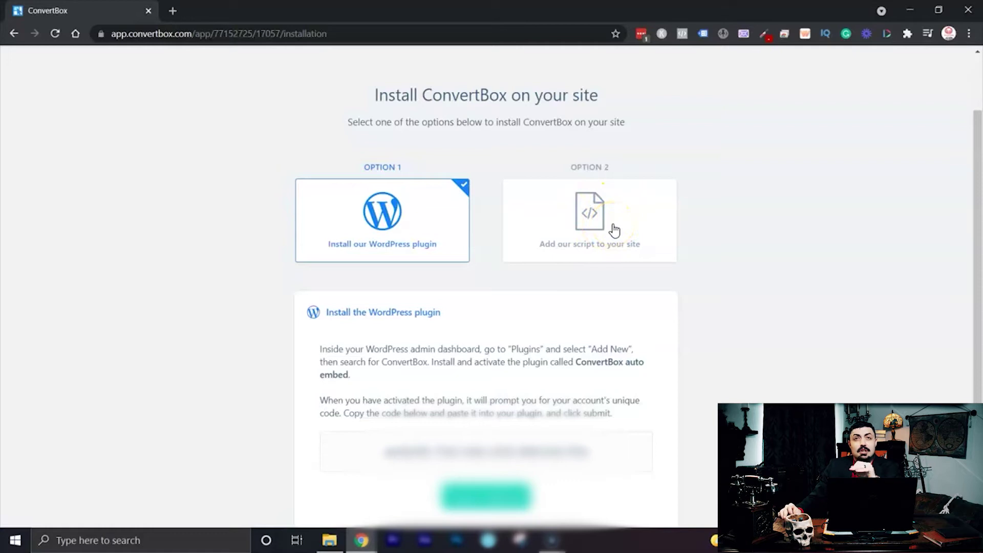
# Go back to the dashboard and start creating a new ConvertBox.
pyautogui.click(13, 33)
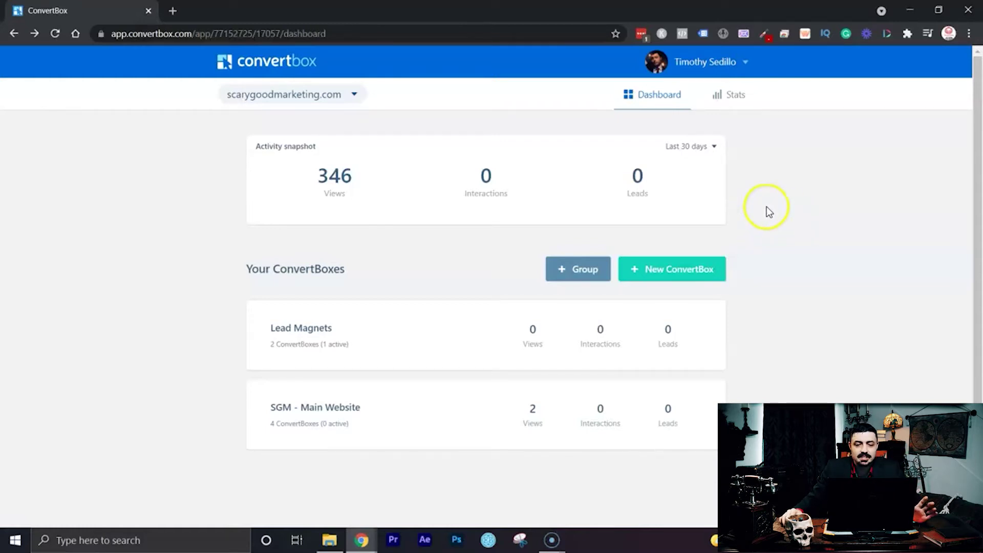
pyautogui.click(683, 273)
# Name the ConvertBox 'Test', assign it to the Lead Magnets group, and proceed to type selection.
pyautogui.click(409, 239)
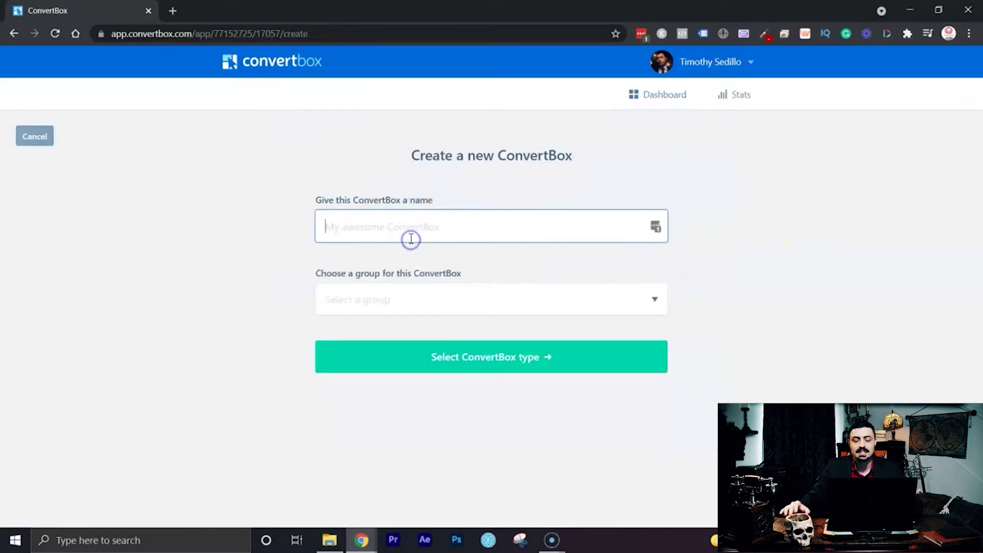
pyautogui.write('Test')
pyautogui.press('Tab')
pyautogui.click(441, 303)
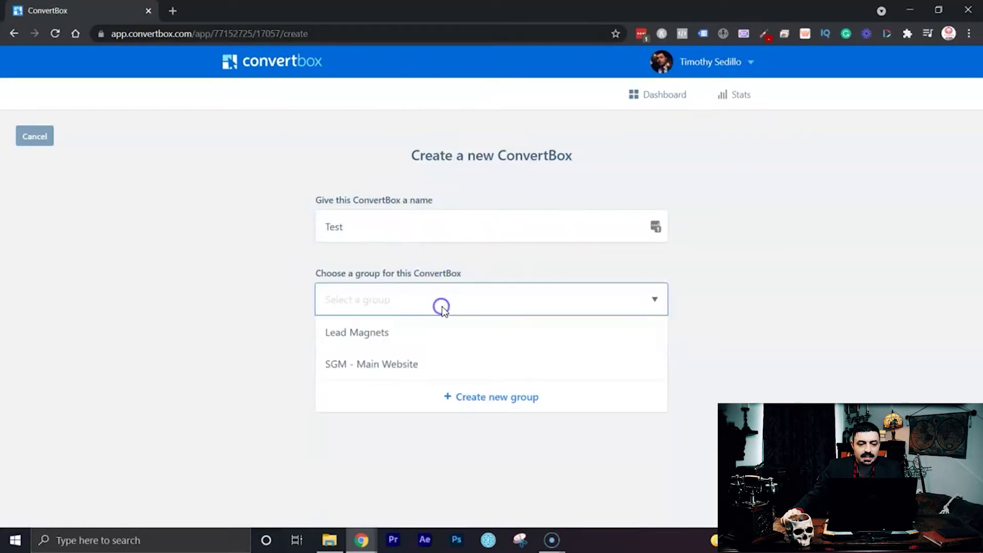
pyautogui.click(417, 332)
pyautogui.click(495, 370)
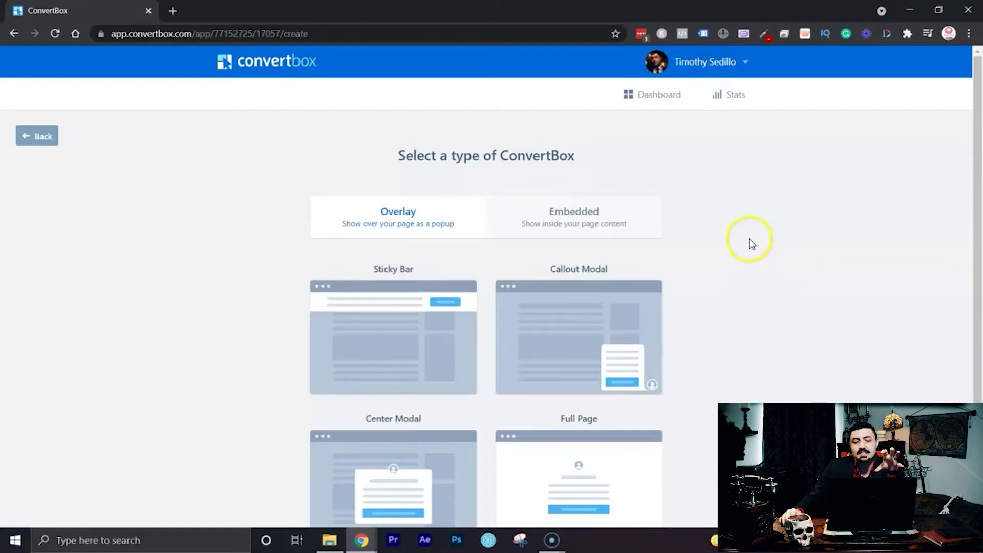
pyautogui.scroll(-2, 729, 233)
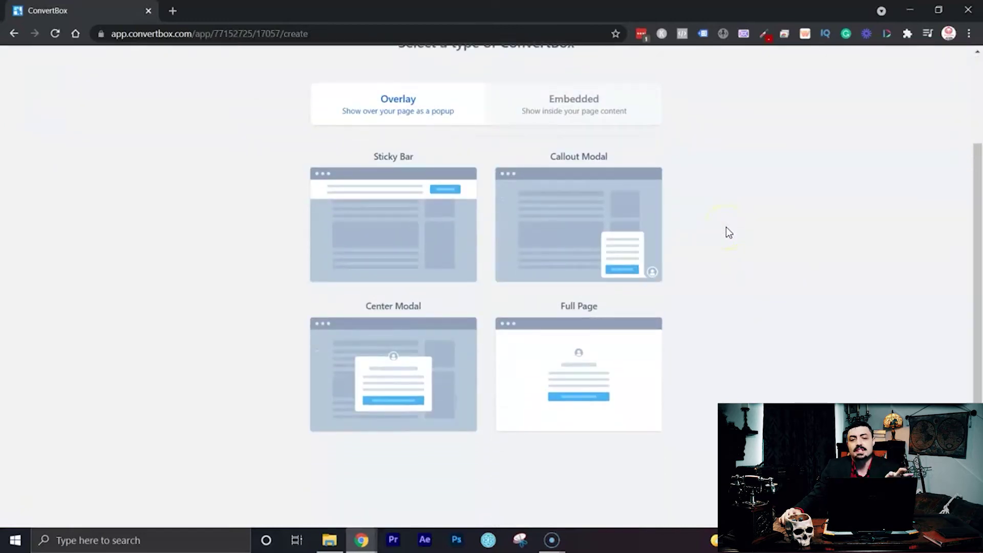
pyautogui.scroll(1, 726, 227)
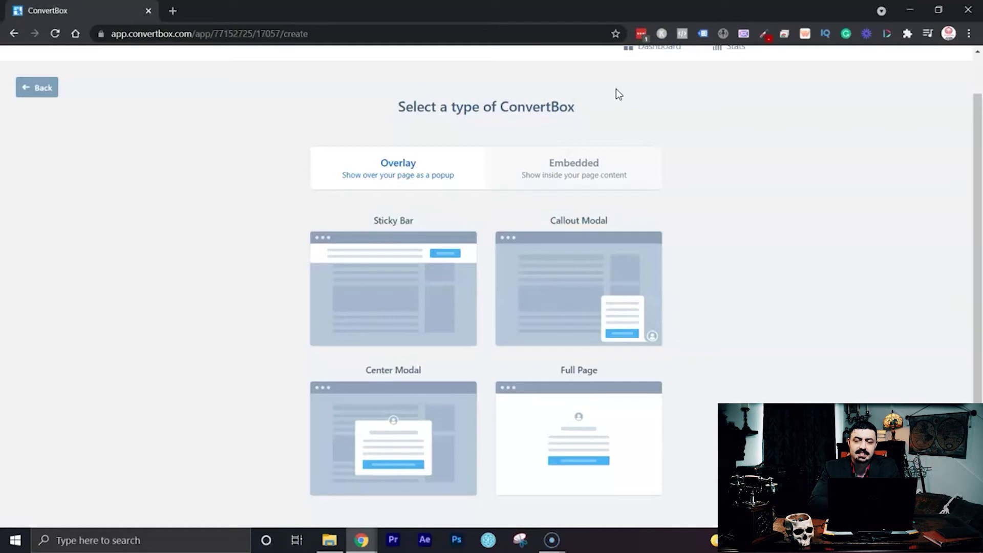
pyautogui.moveTo(429, 264)
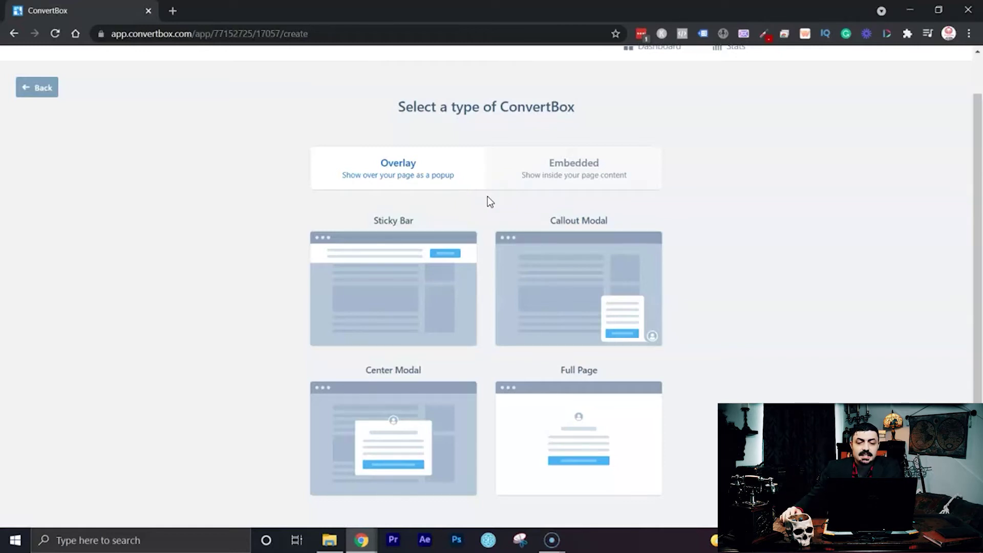
pyautogui.moveTo(645, 290)
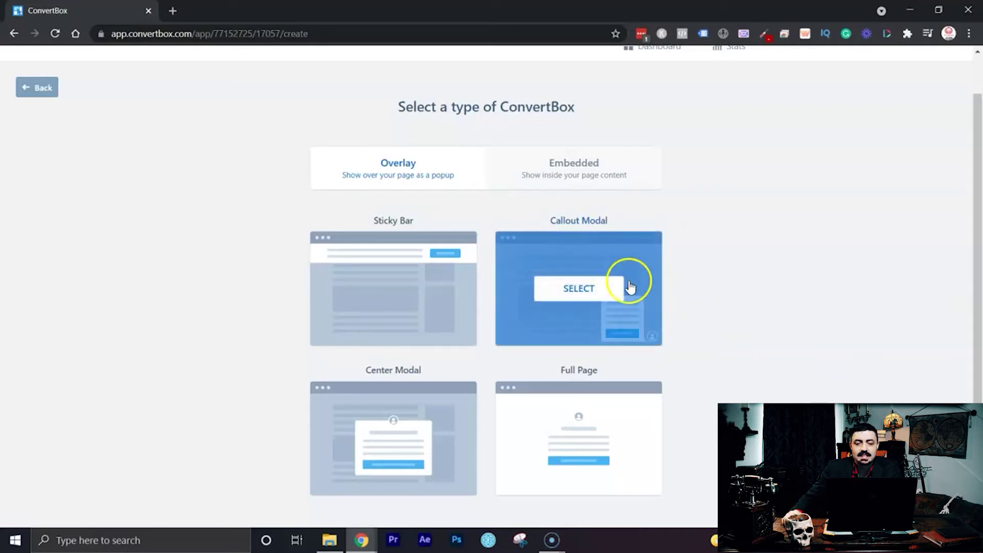
pyautogui.scroll(-1, 724, 282)
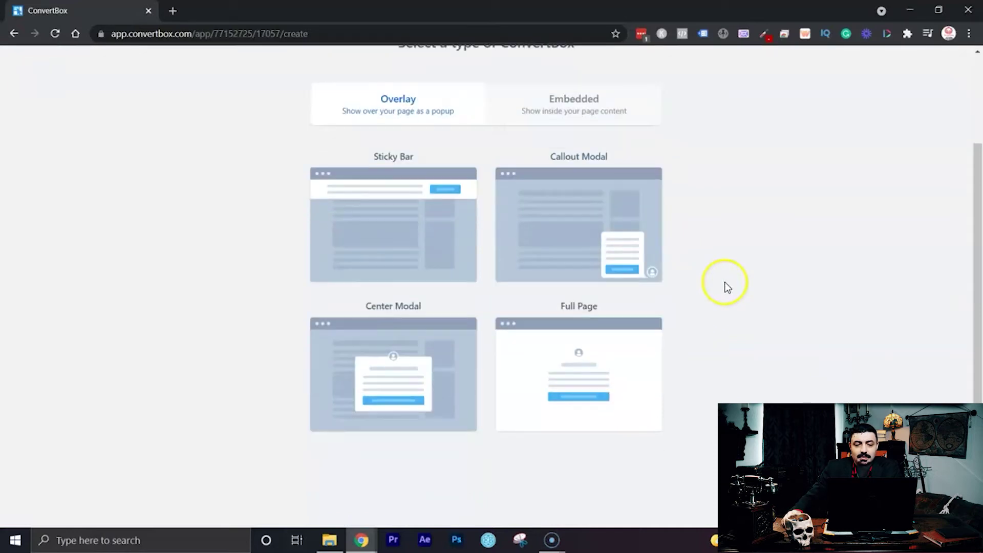
pyautogui.moveTo(362, 336)
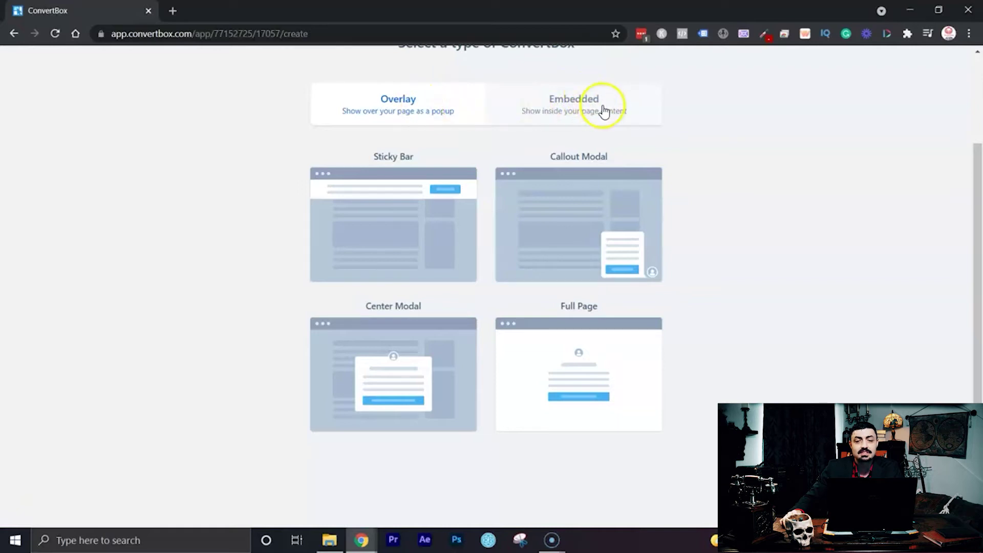
pyautogui.click(603, 106)
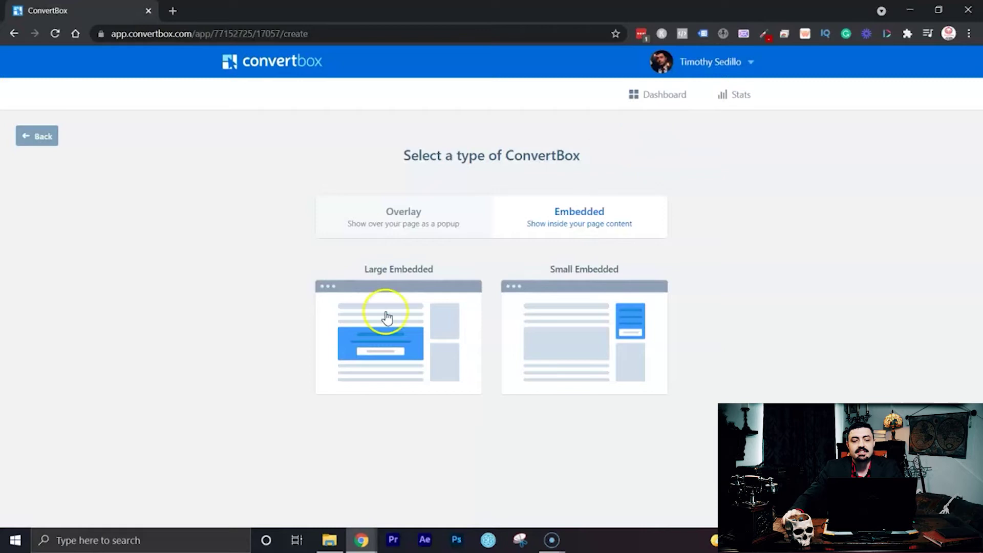
# Bring up the Large Embedded and Small Embedded type options.
pyautogui.moveTo(434, 315)
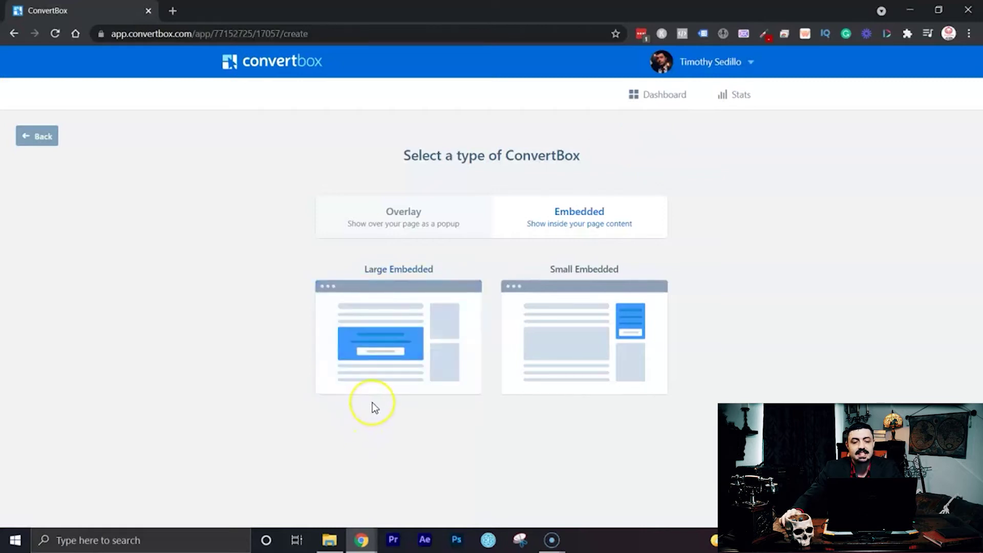
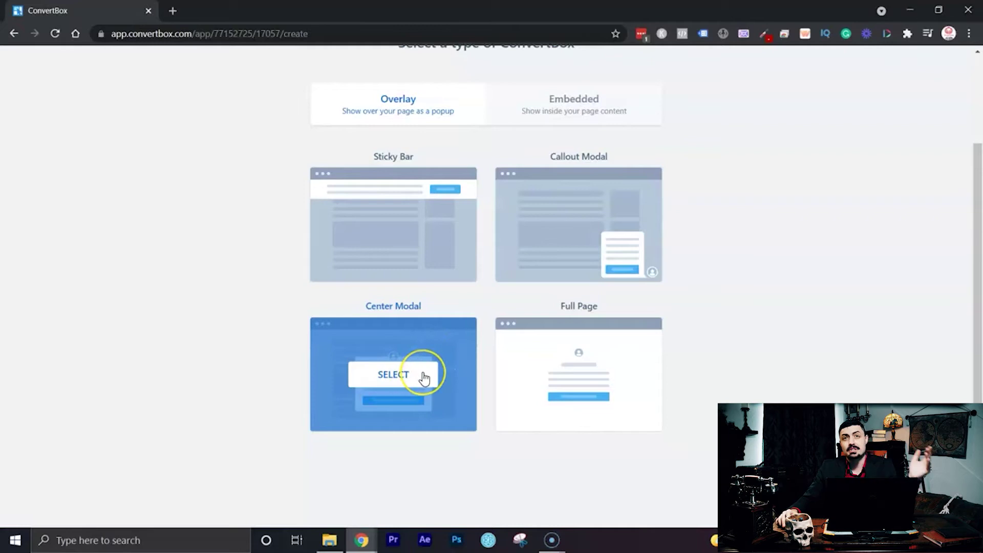
# Bring up the Overlay types: Sticky Bar, Callout Modal, Center Modal and Full Page.
pyautogui.click(427, 377)
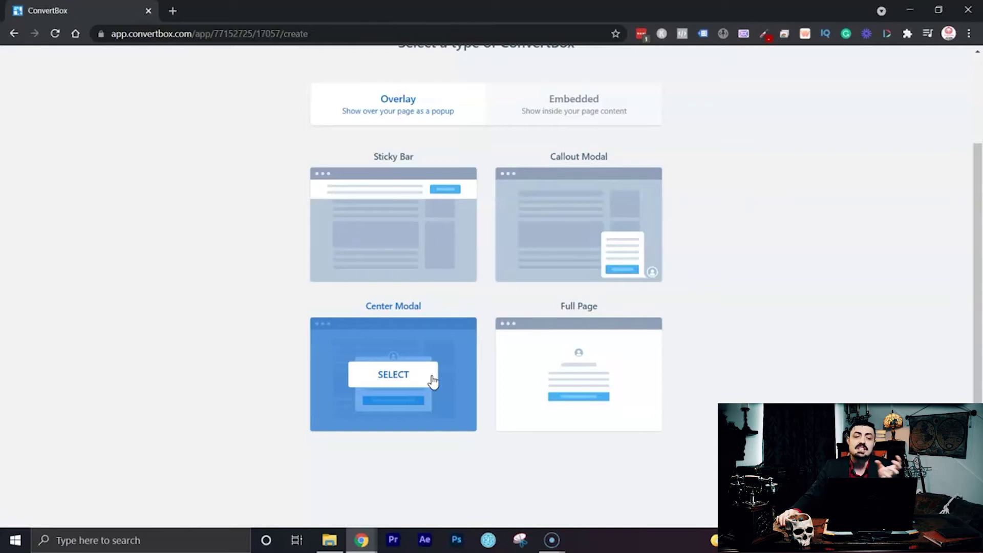
# Choose the Center Modal type and start from the Limited offer template.
pyautogui.click(433, 379)
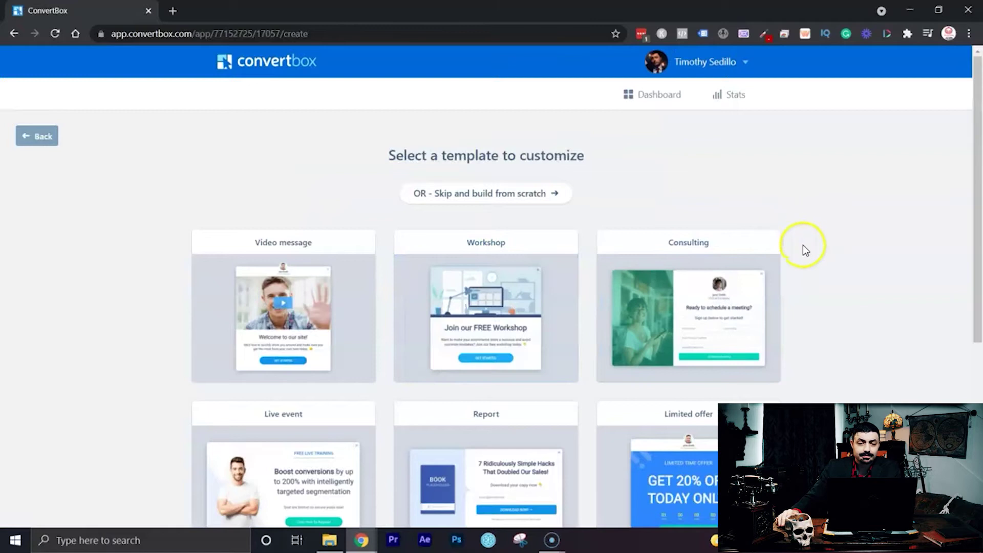
pyautogui.scroll(-4, 820, 229)
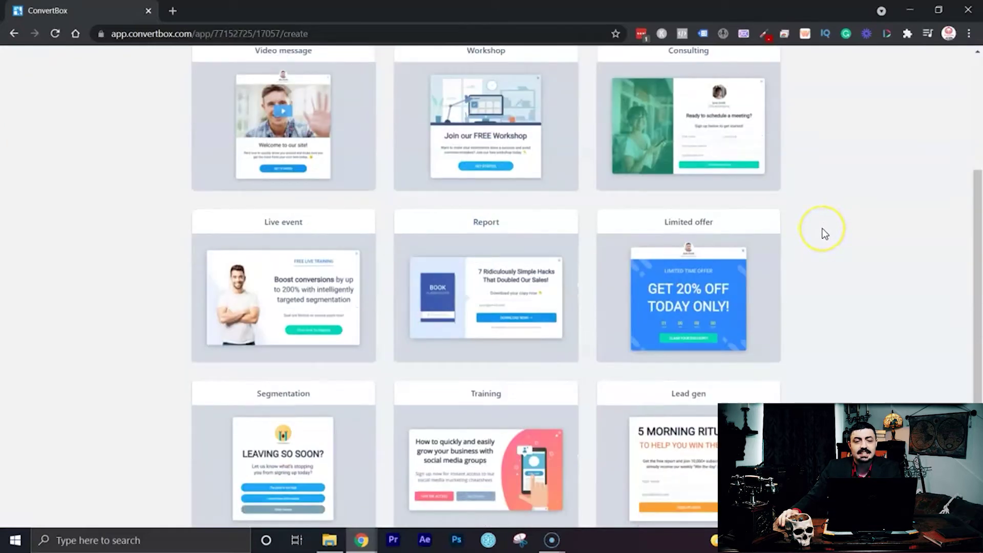
pyautogui.scroll(-2, 820, 234)
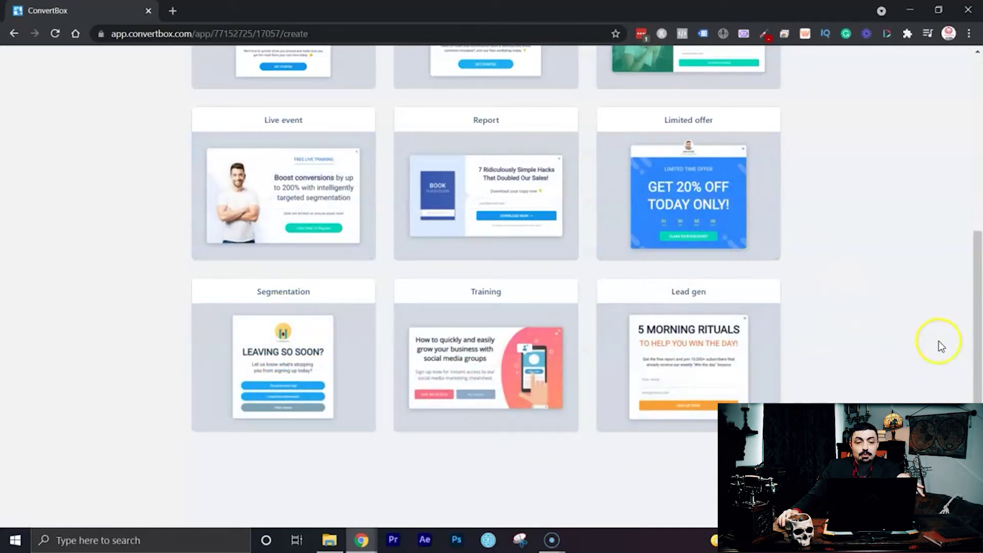
pyautogui.scroll(3, 883, 325)
pyautogui.scroll(2, 883, 324)
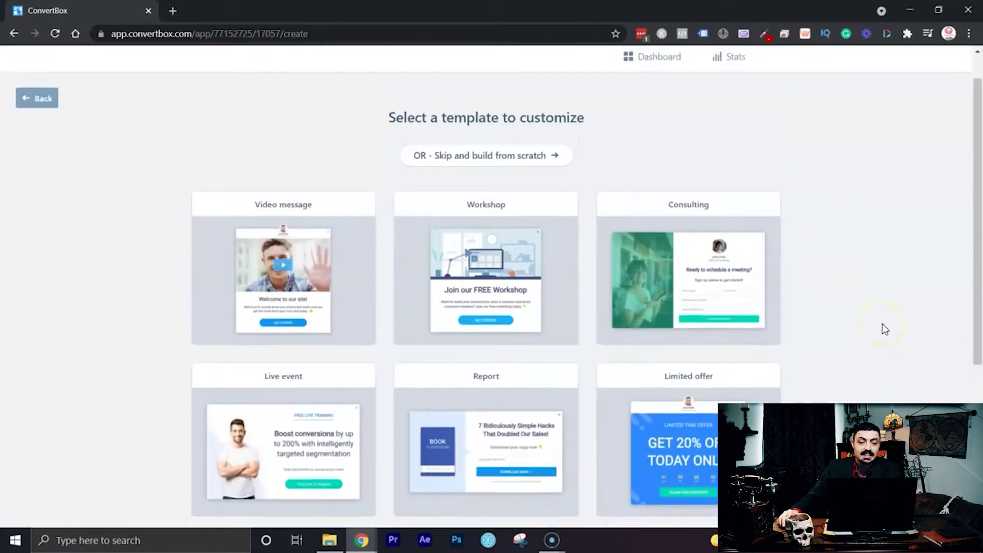
pyautogui.scroll(-4, 883, 323)
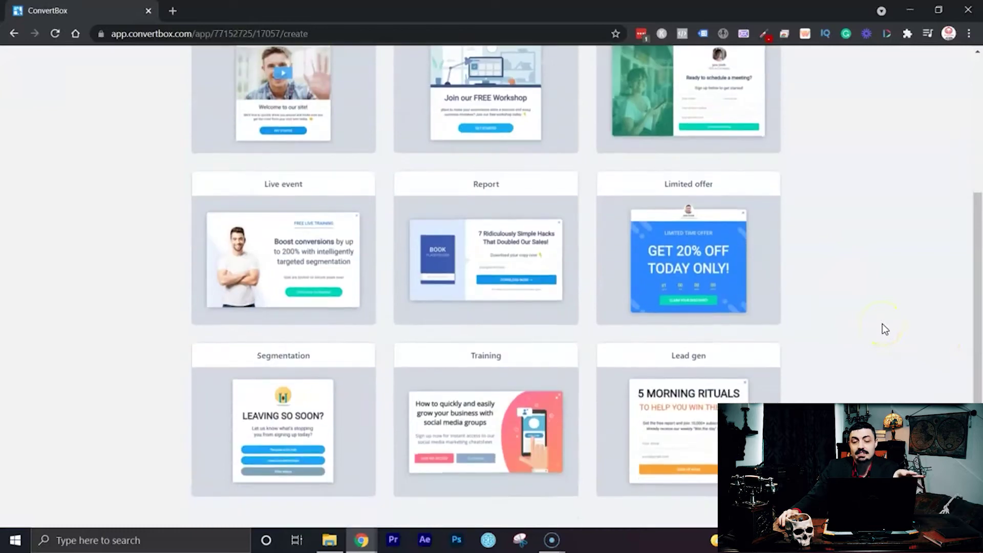
pyautogui.click(880, 329)
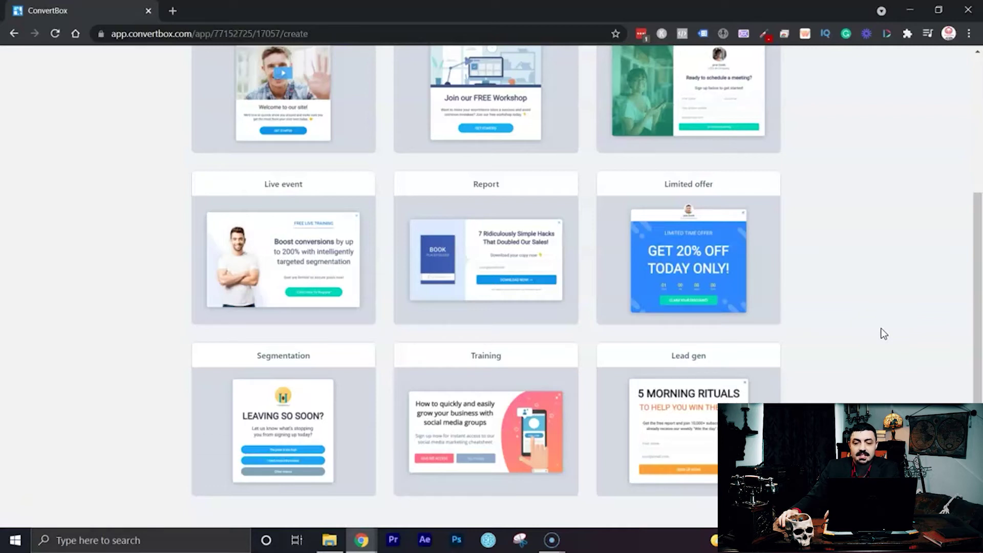
pyautogui.moveTo(685, 225)
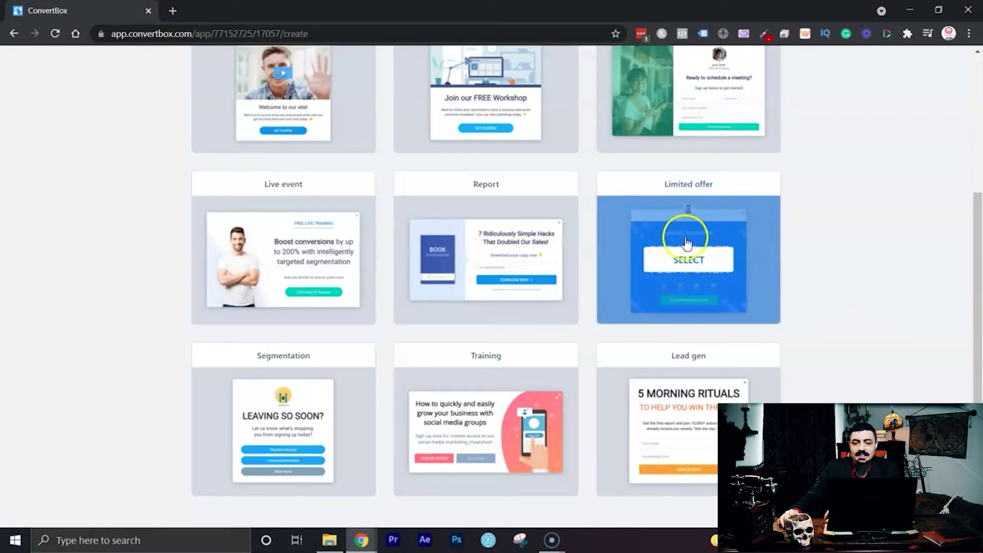
pyautogui.scroll(5, 742, 216)
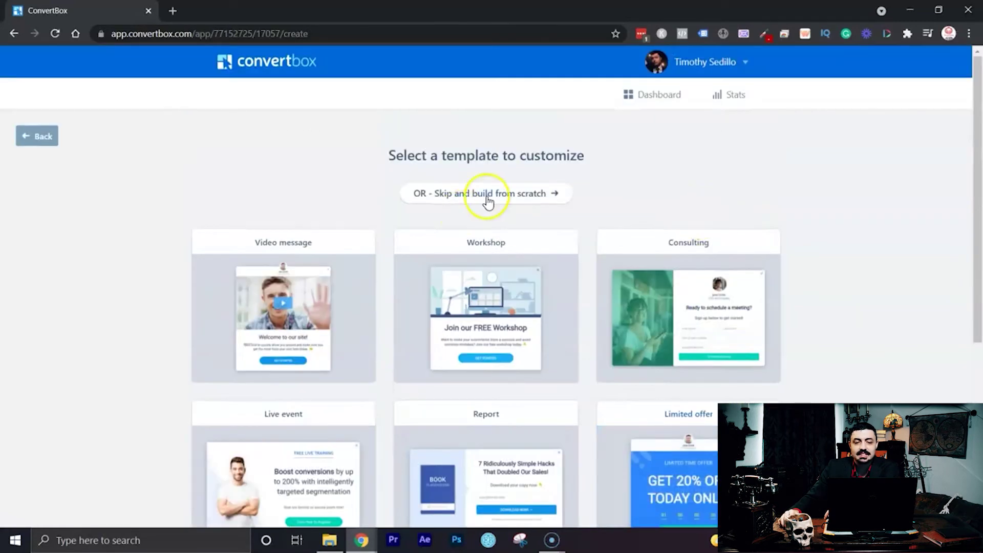
pyautogui.scroll(-4, 722, 364)
pyautogui.moveTo(739, 309)
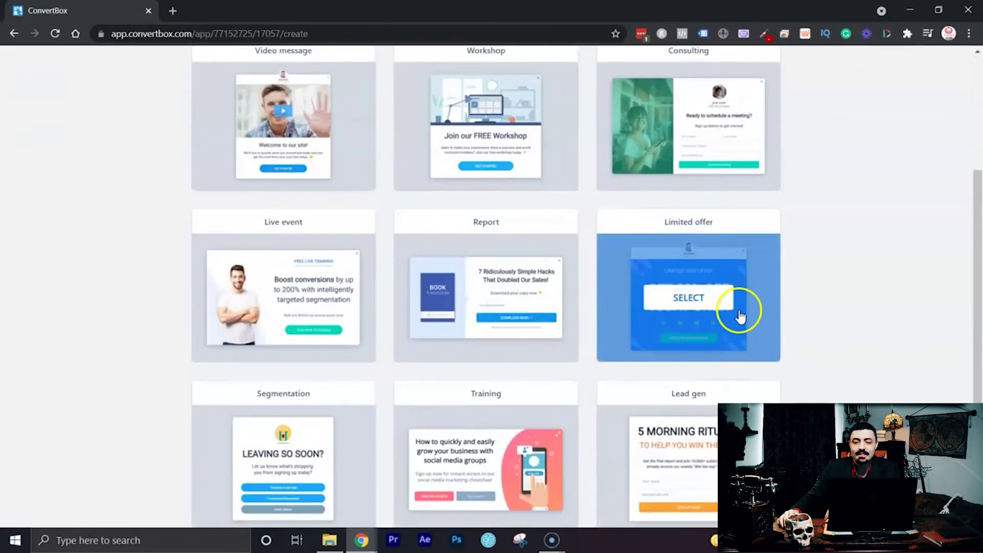
pyautogui.click(707, 304)
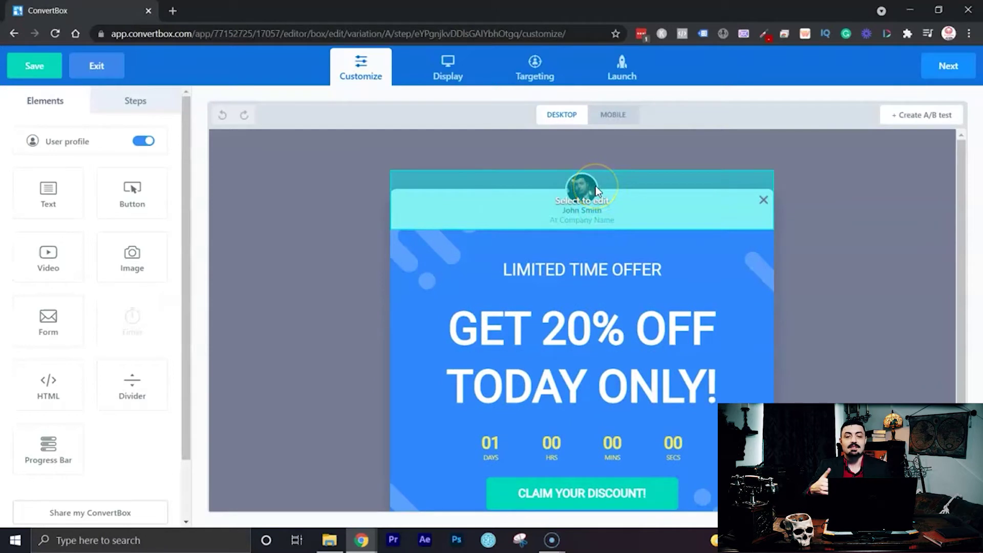
pyautogui.click(557, 209)
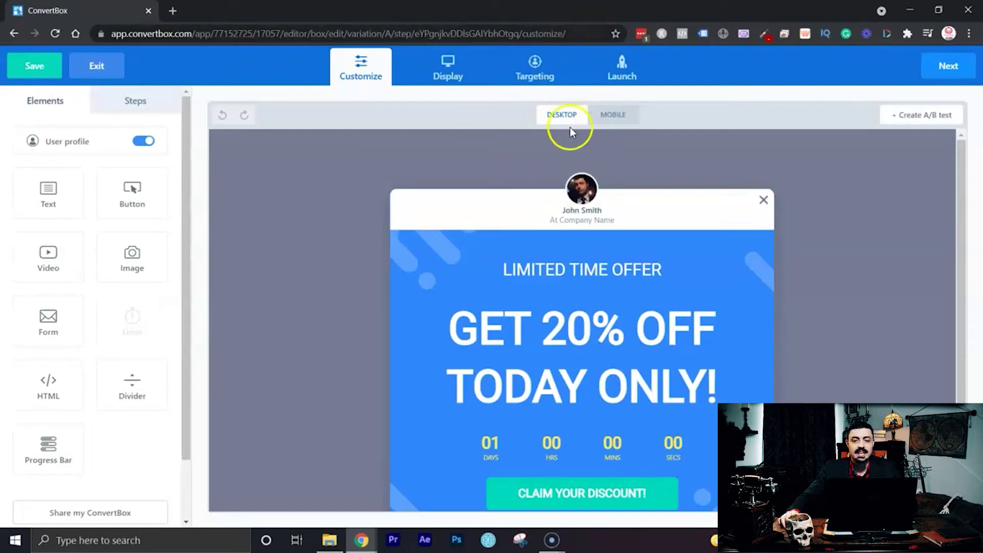
# Check the mobile layout, keep User profile on, and open the profile header's Edit profile settings.
pyautogui.click(618, 114)
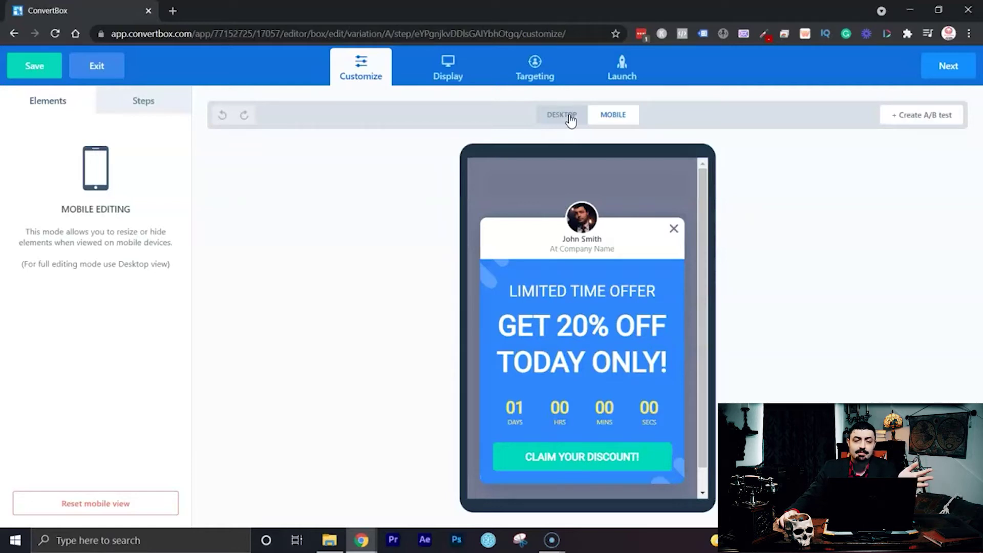
pyautogui.click(571, 121)
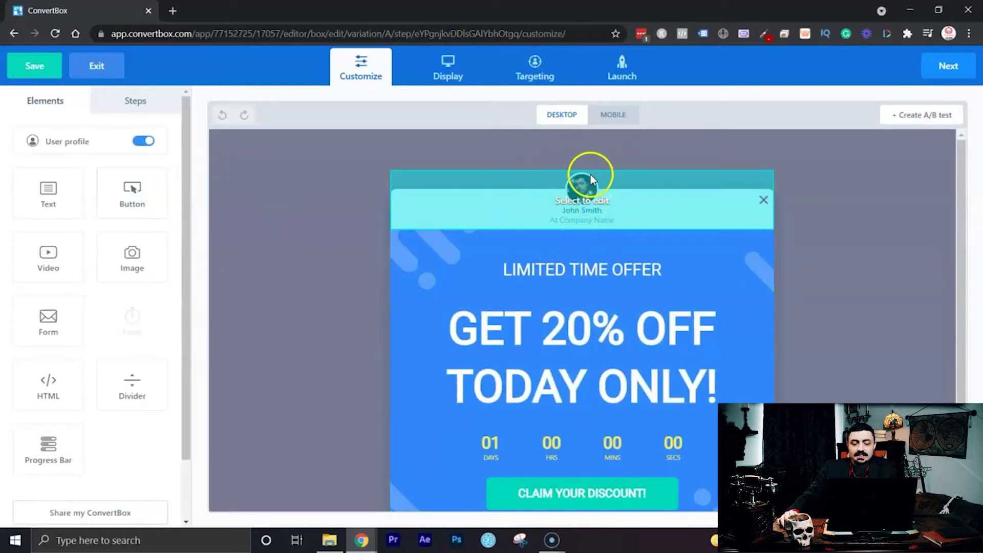
pyautogui.click(145, 142)
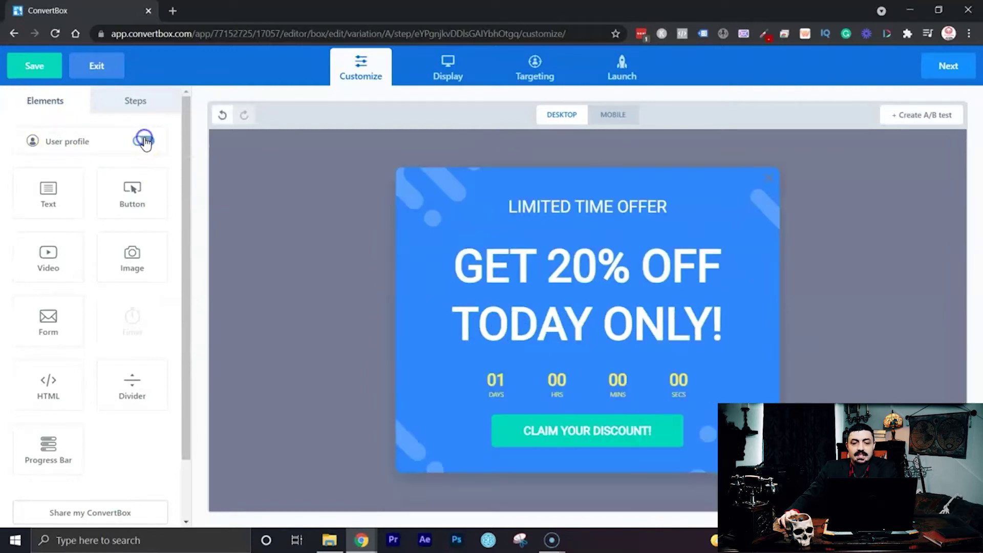
pyautogui.click(143, 141)
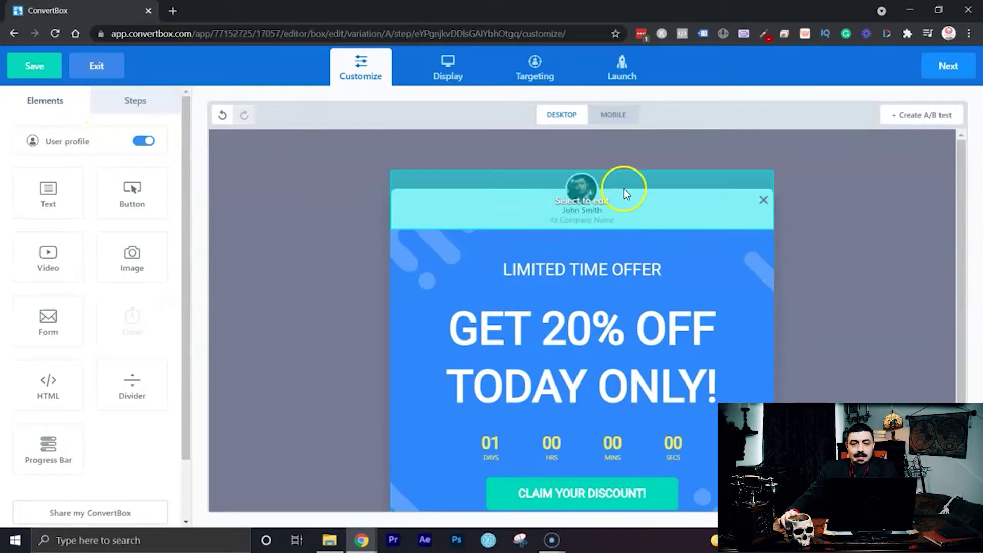
pyautogui.click(620, 197)
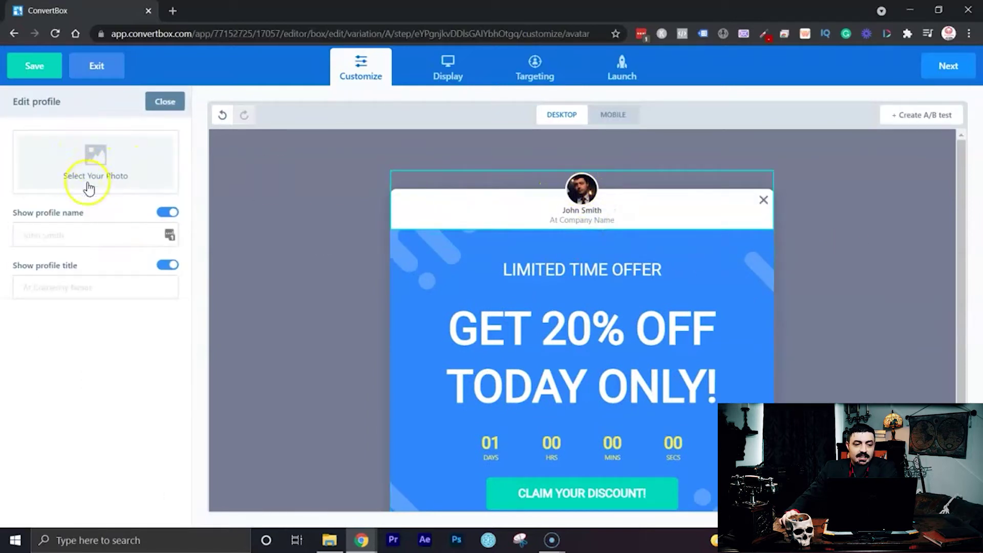
# Enter the creator's full name as the profile name.
pyautogui.click(85, 233)
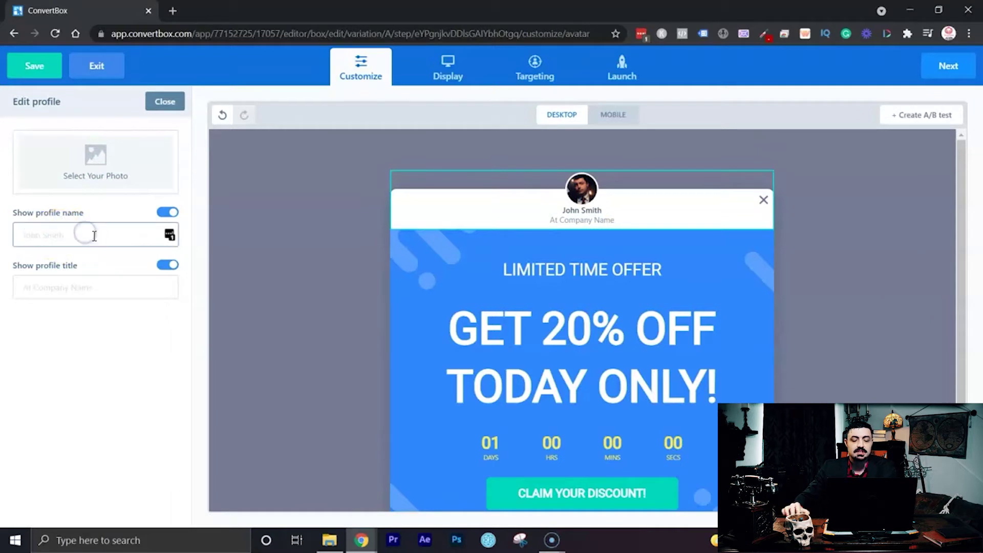
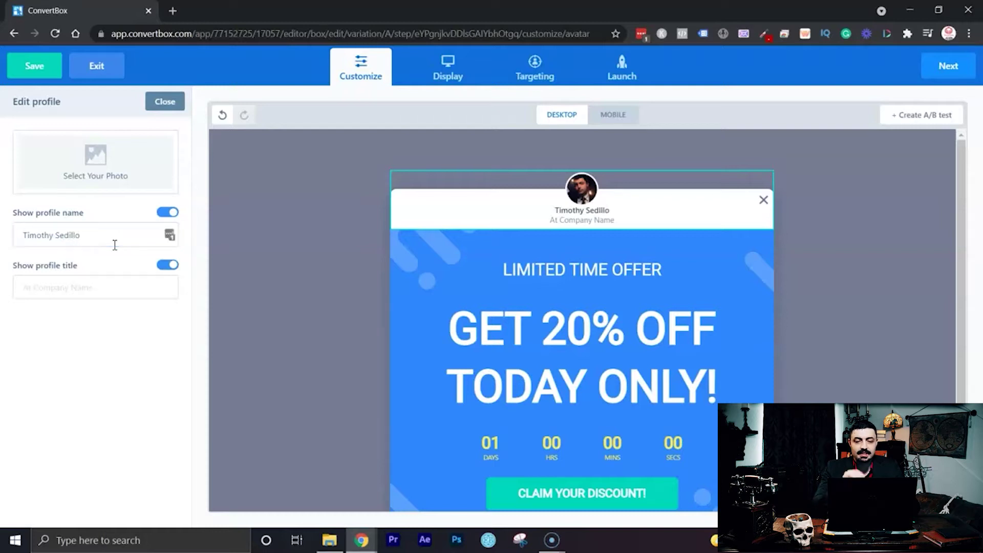
# Set the profile title to 'Co-Founder', keep it visible, and close the profile editor.
pyautogui.click(112, 277)
pyautogui.write('Ak')
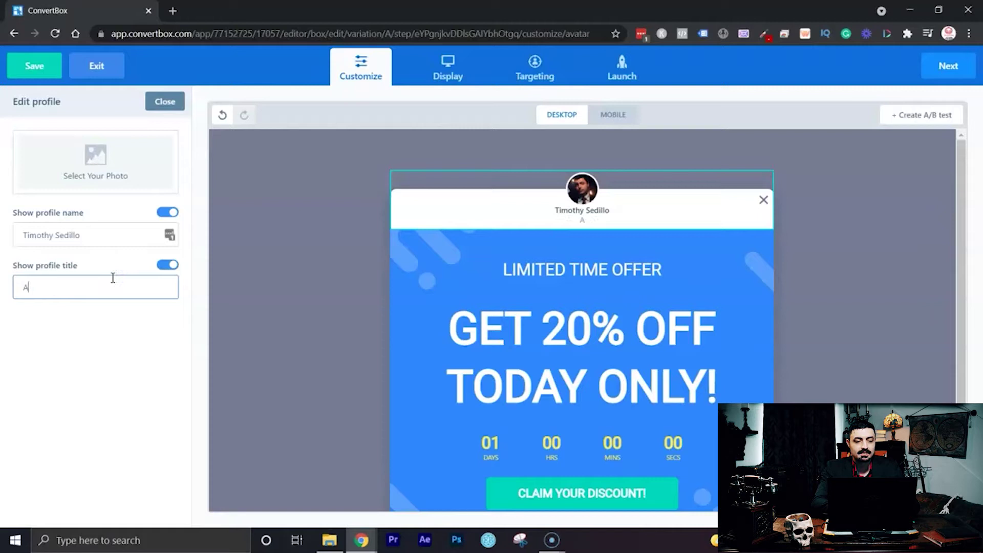
pyautogui.press('BackSpace')
pyautogui.write('Co')
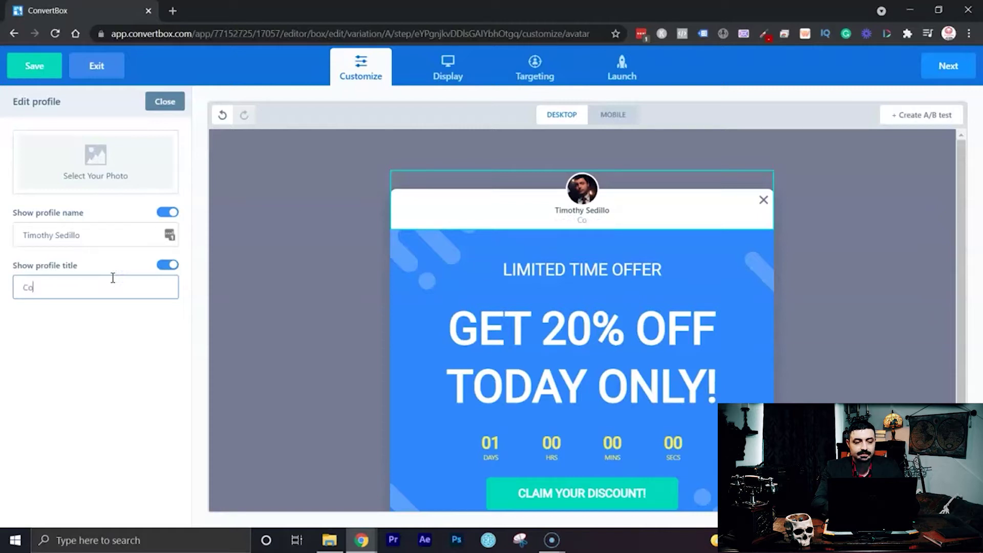
pyautogui.write('-Founder of')
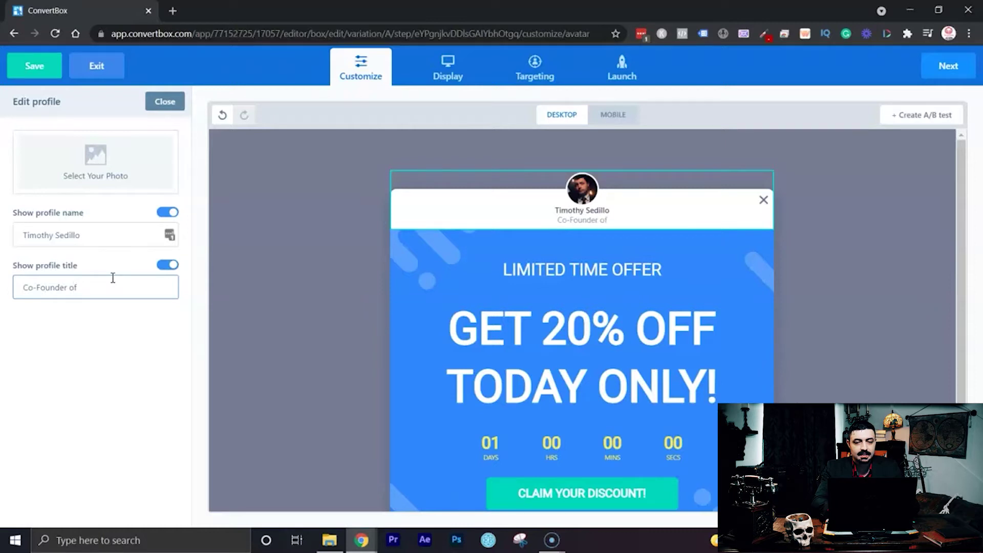
pyautogui.press('BackSpace')
pyautogui.press('BackSpace')
pyautogui.press('BackSpace')
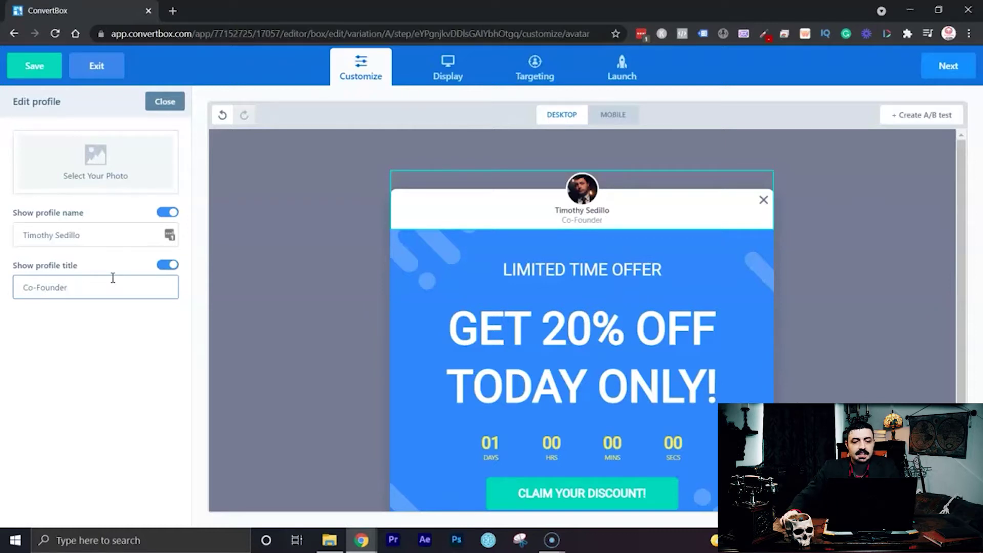
pyautogui.click(167, 266)
pyautogui.click(167, 266)
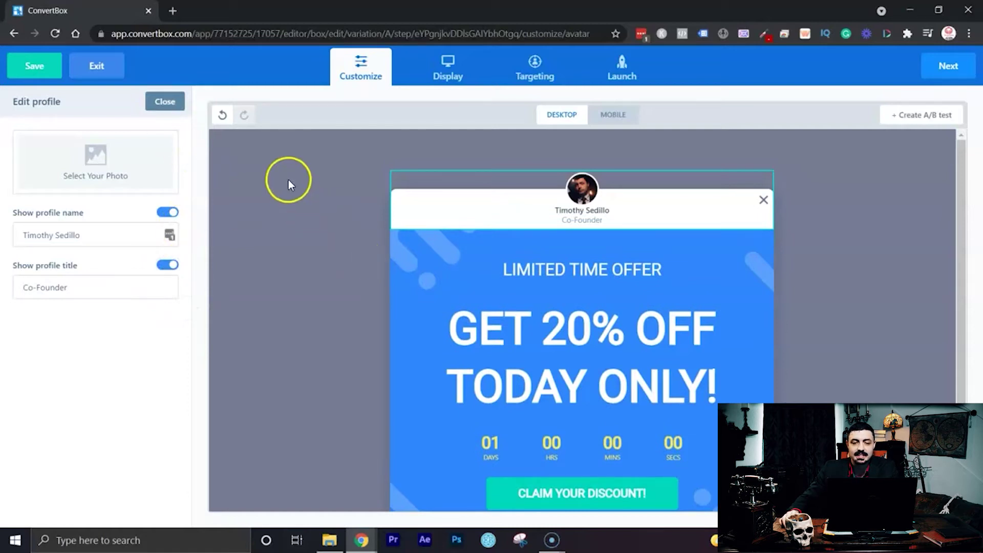
pyautogui.click(165, 102)
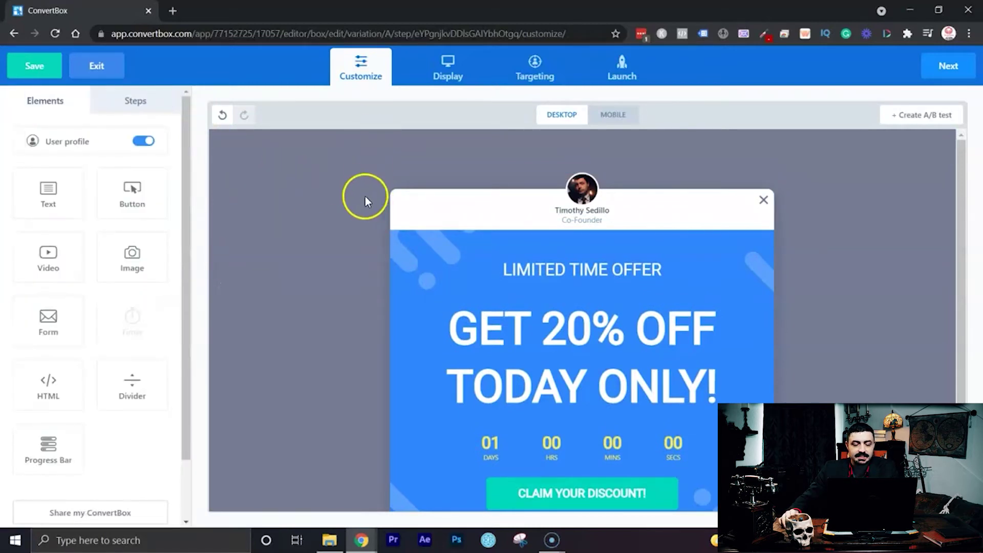
# Open the Edit background panel for the popup's blue one-column body.
pyautogui.scroll(-2, 373, 201)
pyautogui.scroll(2, 373, 201)
pyautogui.scroll(-1, 373, 201)
pyautogui.scroll(1, 373, 202)
pyautogui.click(961, 169)
pyautogui.moveTo(961, 169); pyautogui.dragTo(963, 213)
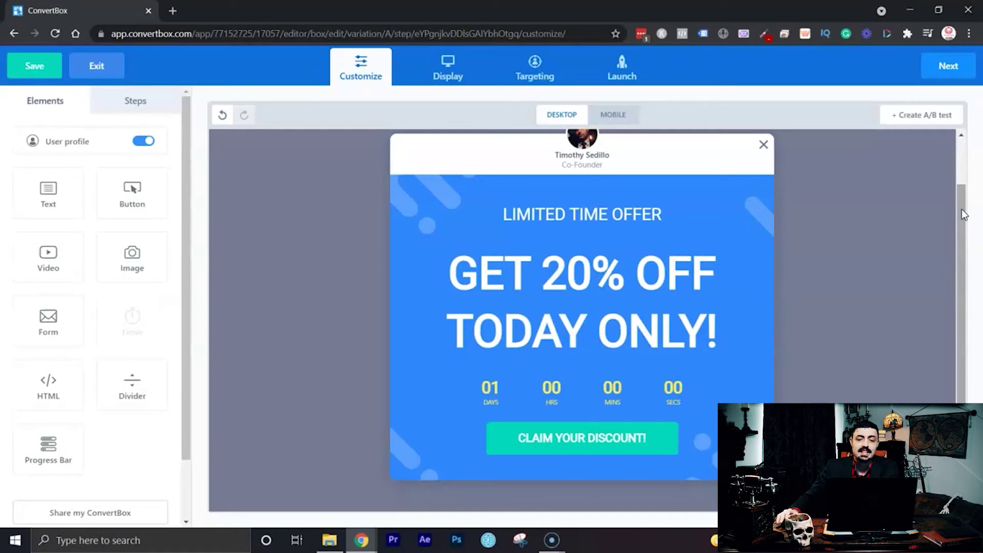
pyautogui.click(904, 209)
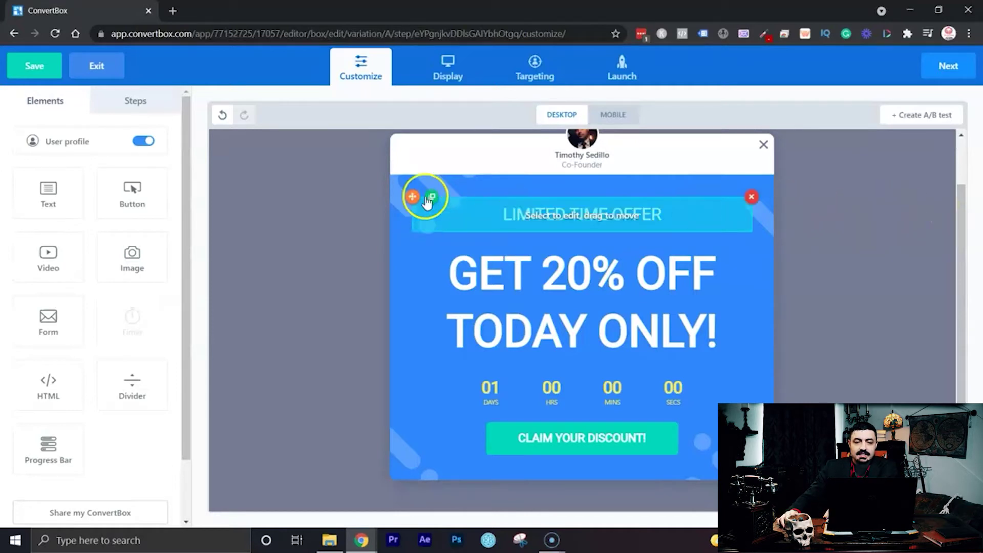
pyautogui.click(407, 203)
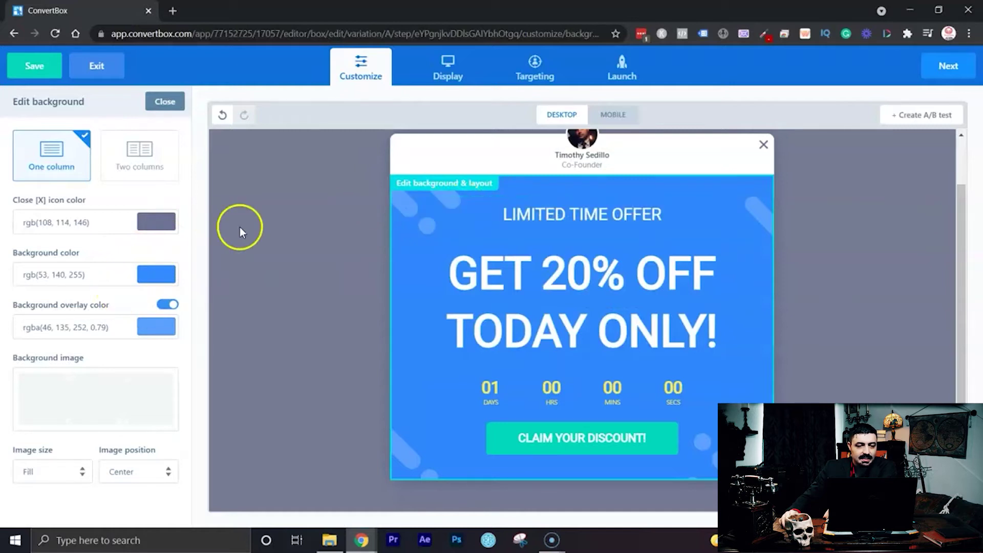
# Make the close [X] icon medium grey, rgb(118,118,118).
pyautogui.click(156, 222)
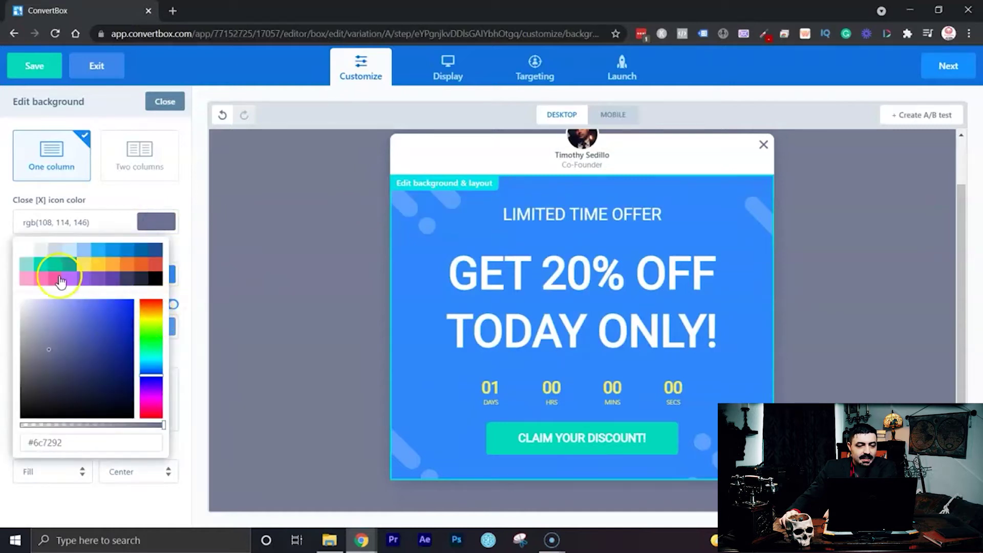
pyautogui.moveTo(152, 323)
pyautogui.mouseDown()
pyautogui.moveTo(164, 288)
pyautogui.moveTo(133, 326)
pyautogui.mouseUp()
pyautogui.click(129, 309)
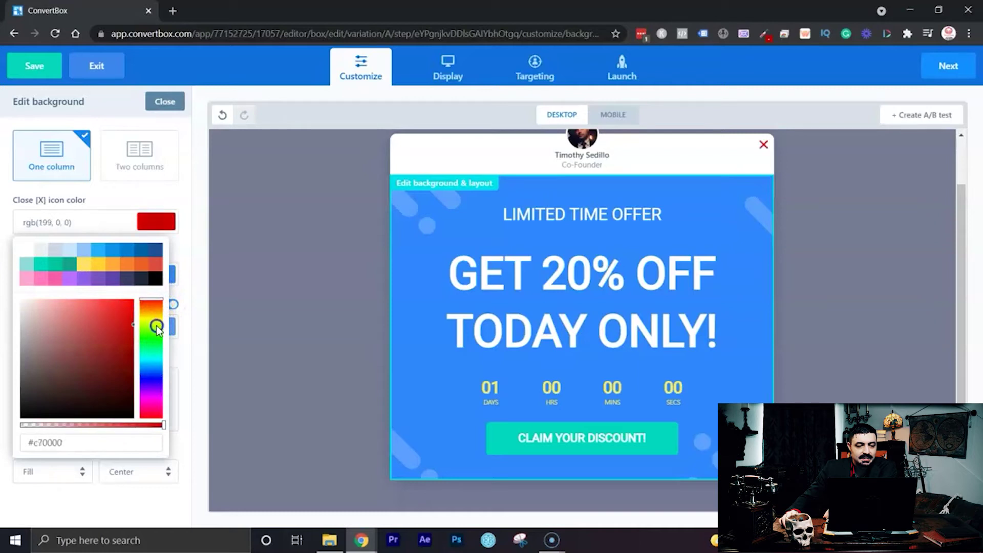
pyautogui.click(183, 235)
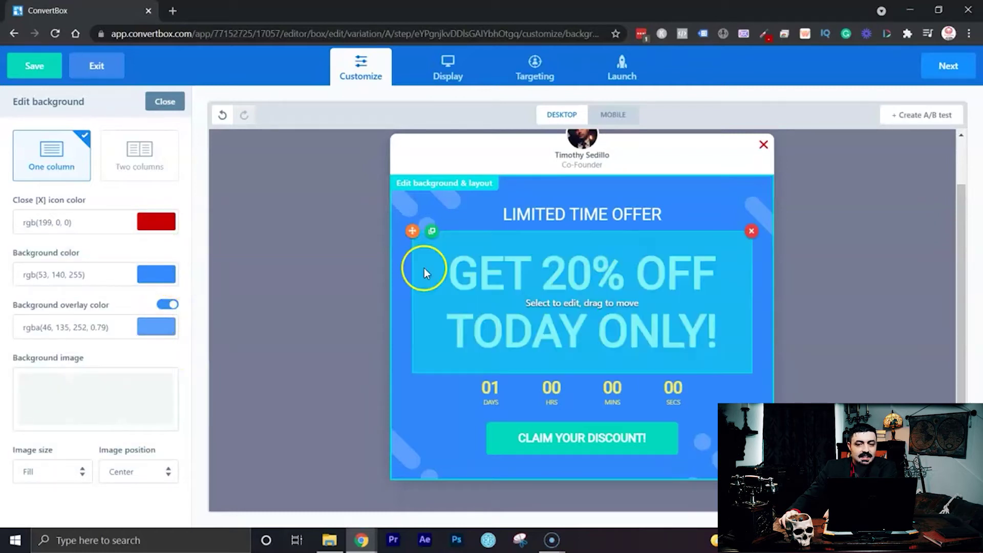
pyautogui.click(162, 223)
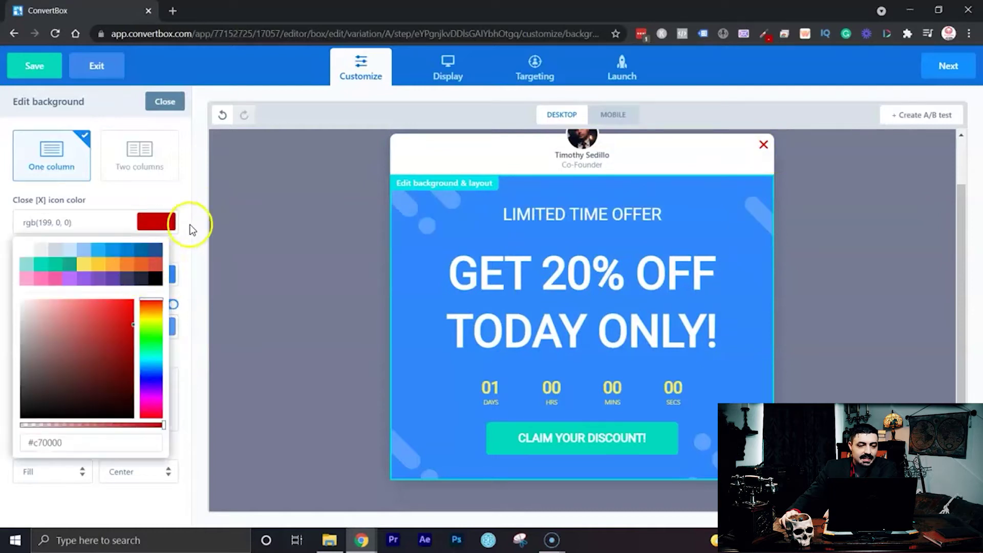
pyautogui.click(53, 250)
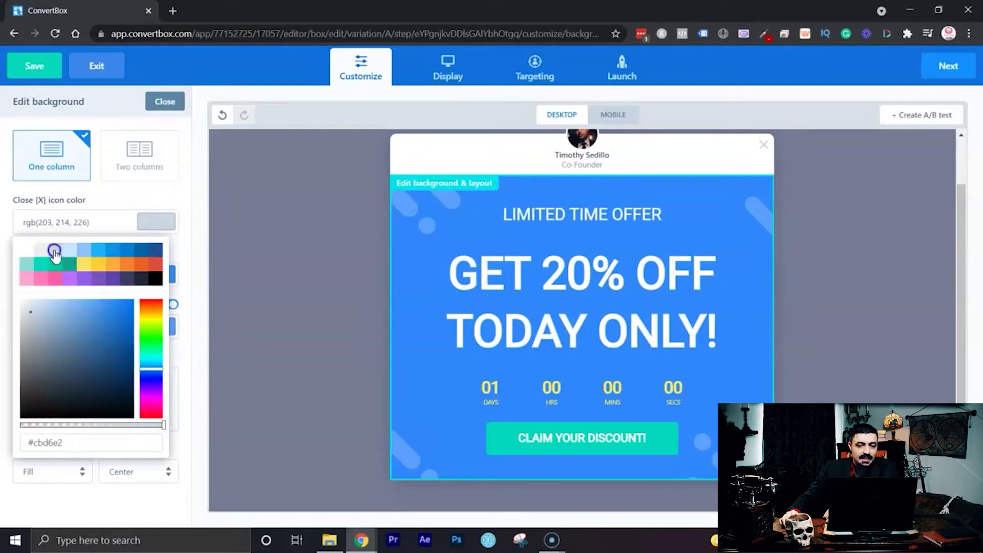
pyautogui.moveTo(18, 317); pyautogui.dragTo(20, 363)
pyautogui.click(105, 229)
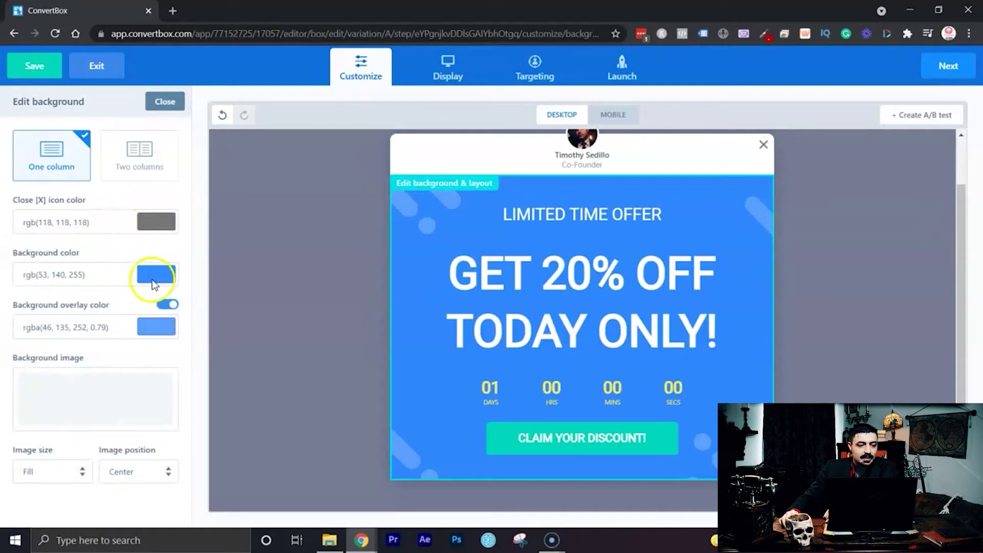
# Turn the popup background red and the overlay deep red rgba(172,0,0,0.79).
pyautogui.click(149, 275)
pyautogui.moveTo(161, 365); pyautogui.dragTo(146, 392)
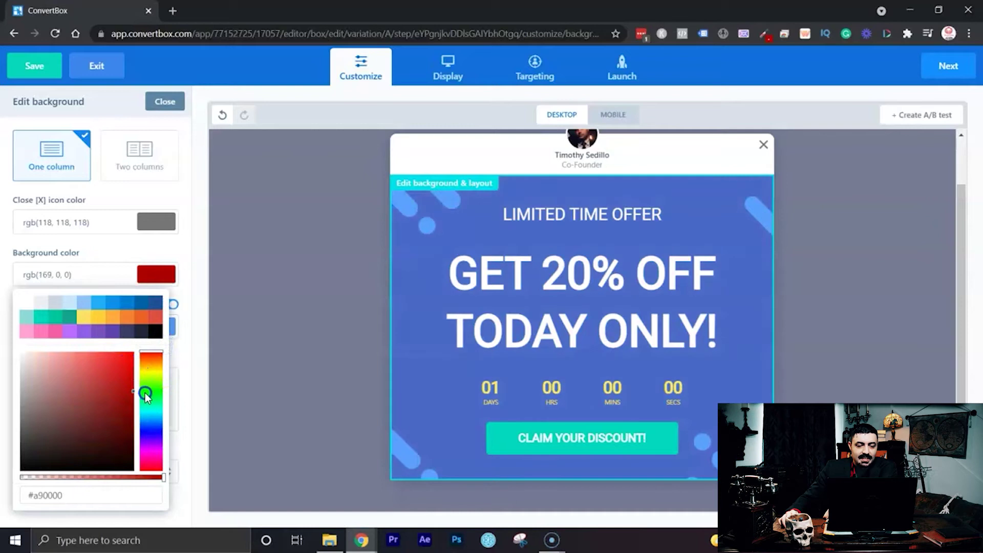
pyautogui.click(183, 251)
pyautogui.click(163, 324)
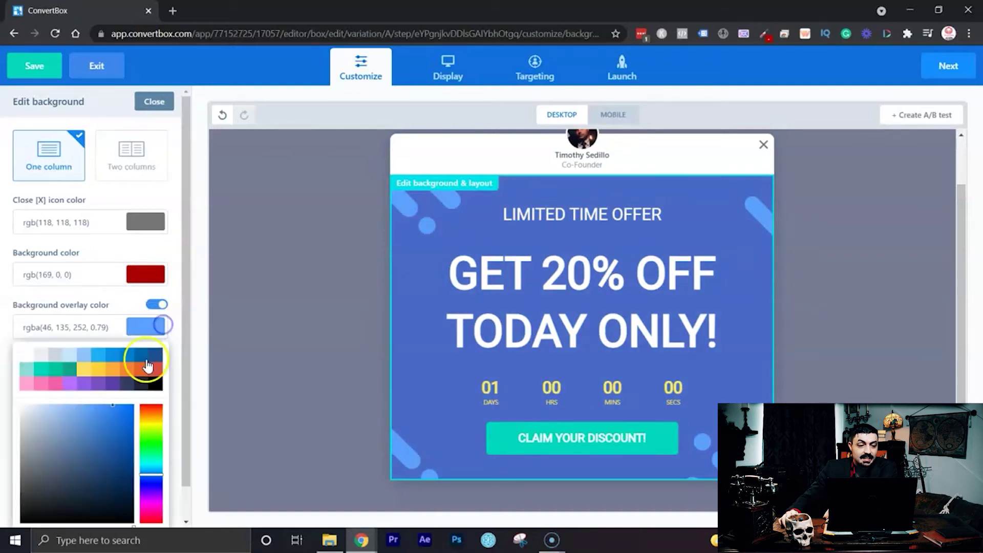
pyautogui.moveTo(152, 474); pyautogui.dragTo(139, 445)
pyautogui.click(173, 297)
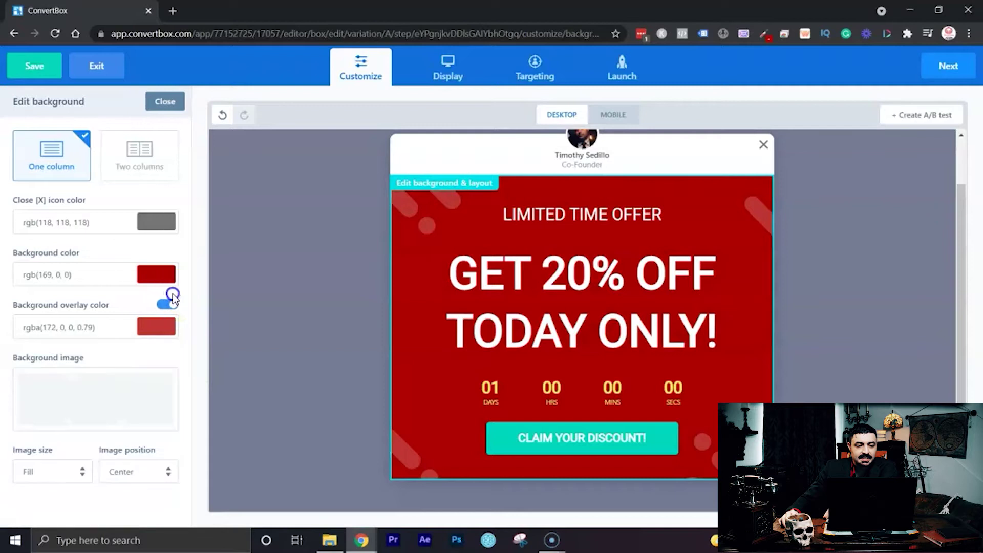
pyautogui.moveTo(94, 391)
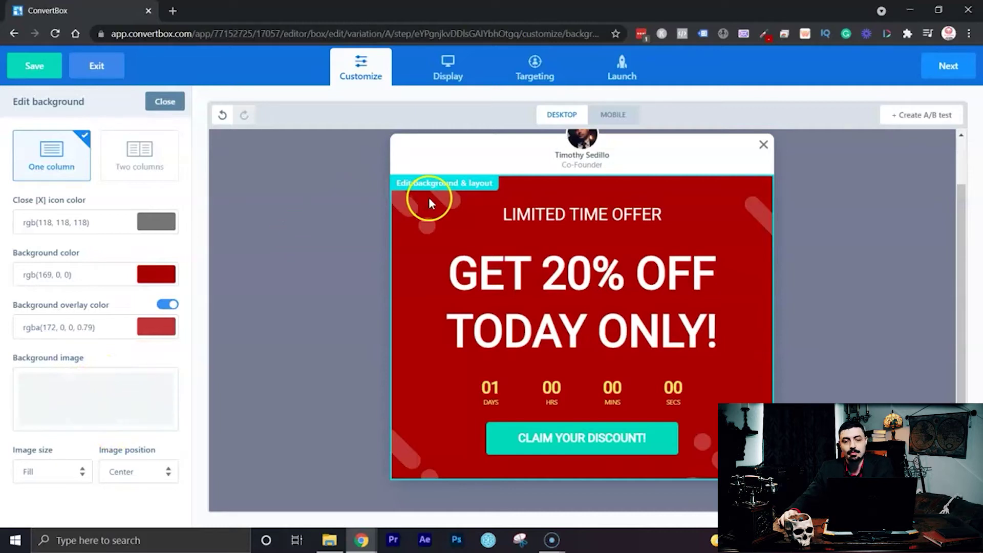
pyautogui.click(882, 268)
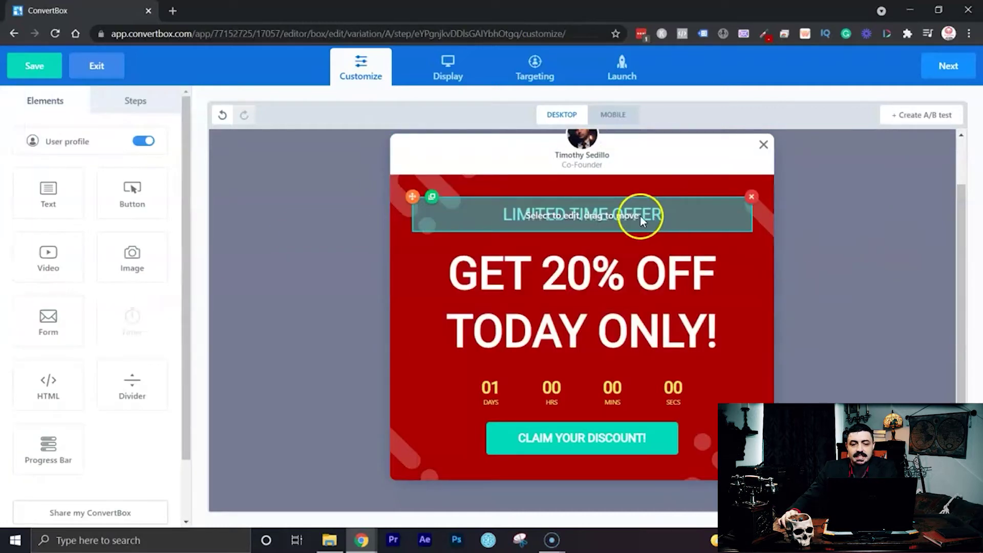
pyautogui.click(720, 394)
pyautogui.moveTo(721, 394); pyautogui.dragTo(712, 196)
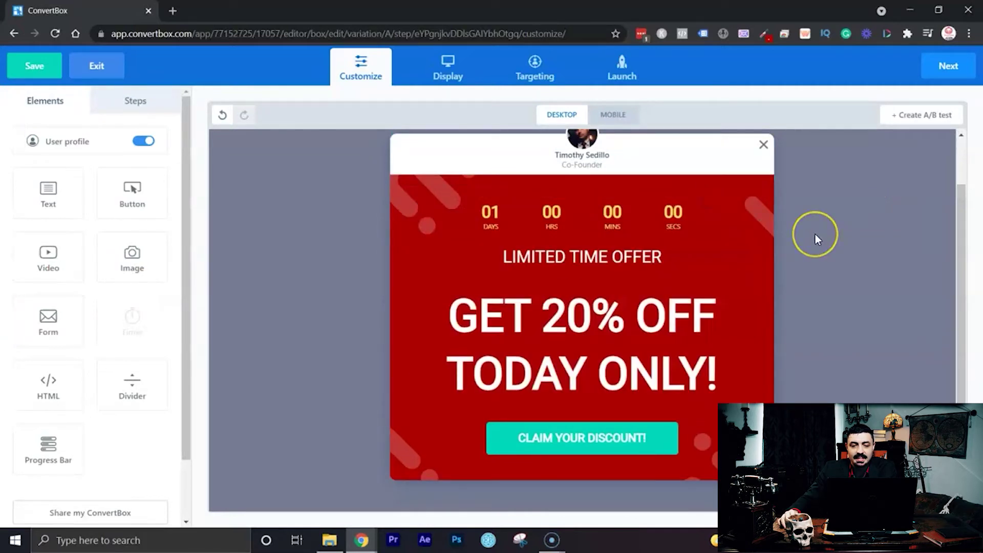
pyautogui.moveTo(672, 215); pyautogui.dragTo(708, 364)
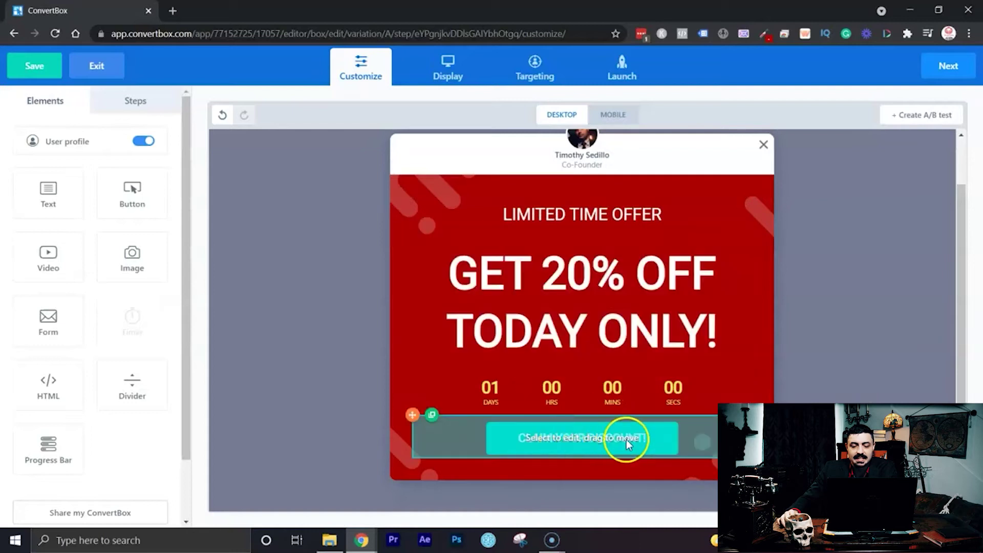
pyautogui.scroll(2, 815, 229)
pyautogui.scroll(-2, 816, 228)
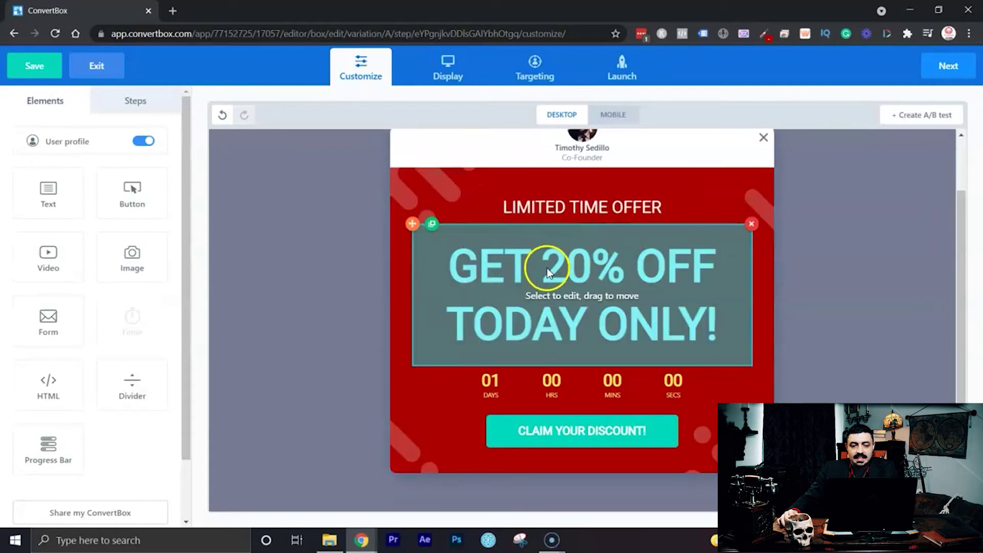
# Change the headline to 'GET 75% OFF TODAY ONLY!'.
pyautogui.click(644, 287)
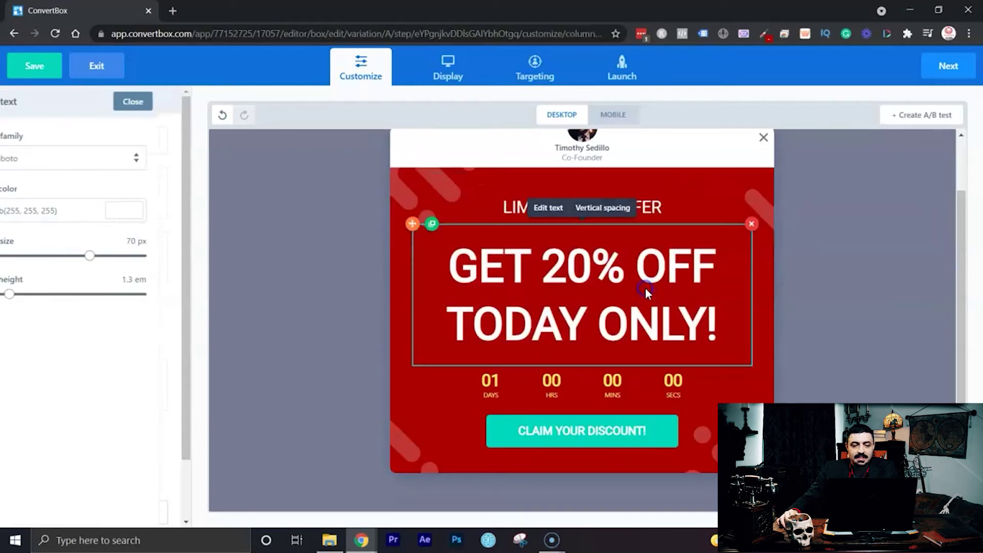
pyautogui.click(620, 267)
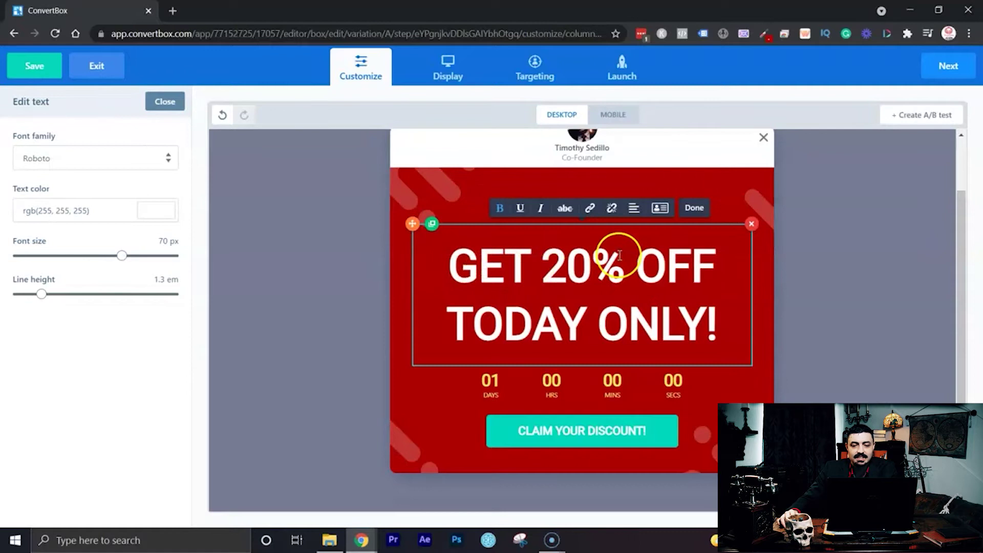
pyautogui.write('jsdfj')
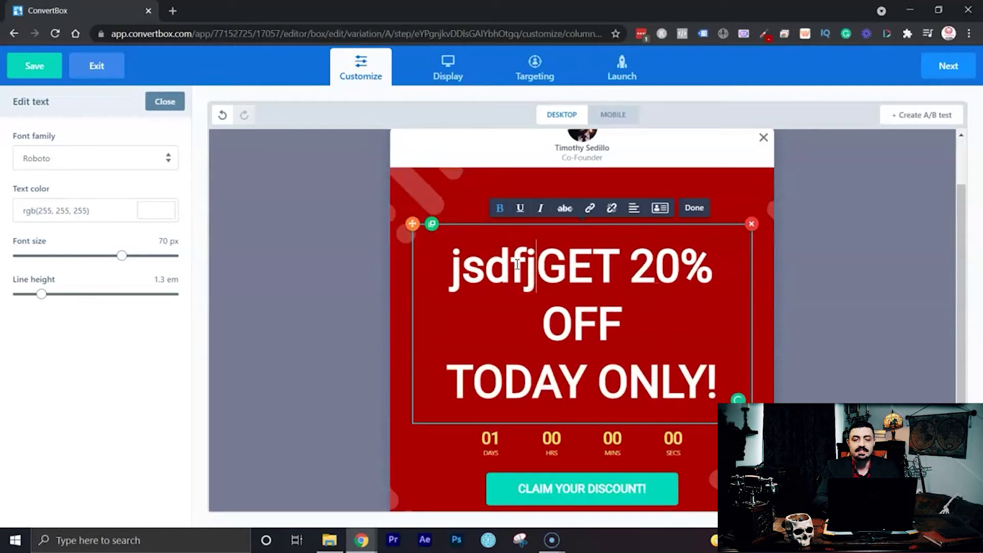
pyautogui.hotkey('ctrl', 'z')
pyautogui.press('BackSpace')
pyautogui.press('Right')
pyautogui.press('Right')
pyautogui.press('Right')
pyautogui.press('Right')
pyautogui.press('Right')
pyautogui.press('Right')
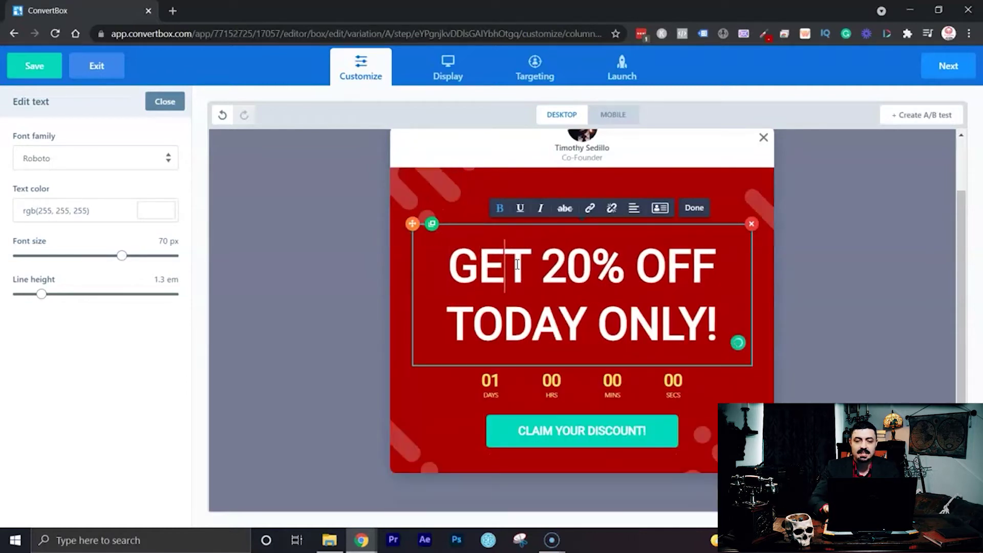
pyautogui.press('BackSpace')
pyautogui.press('BackSpace')
pyautogui.write('75')
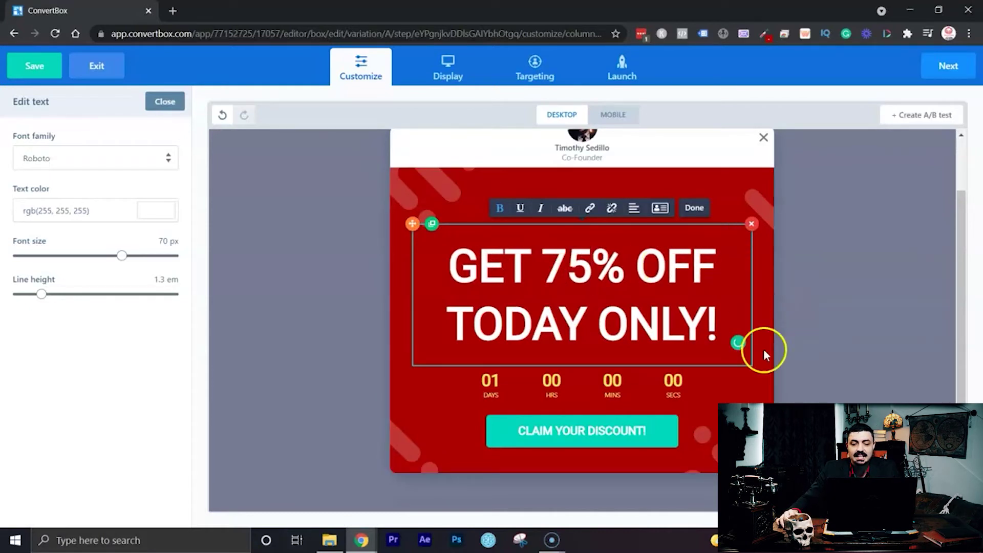
# Make the countdown timer digits white instead of yellow.
pyautogui.click(709, 398)
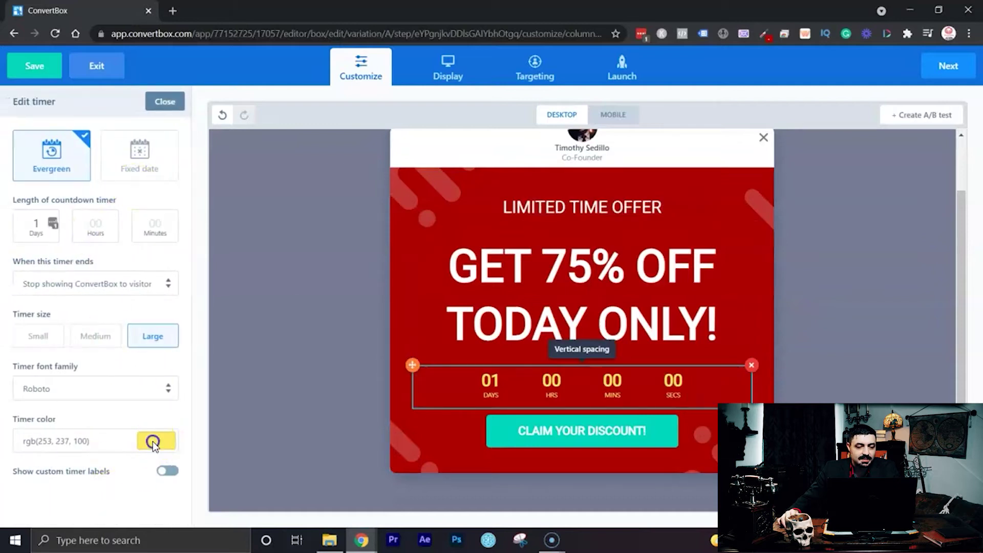
pyautogui.click(150, 439)
pyautogui.scroll(-3, 168, 419)
pyautogui.moveTo(103, 385); pyautogui.dragTo(1, 361)
# Make the CLAIM YOUR DISCOUNT! button black.
pyautogui.click(715, 451)
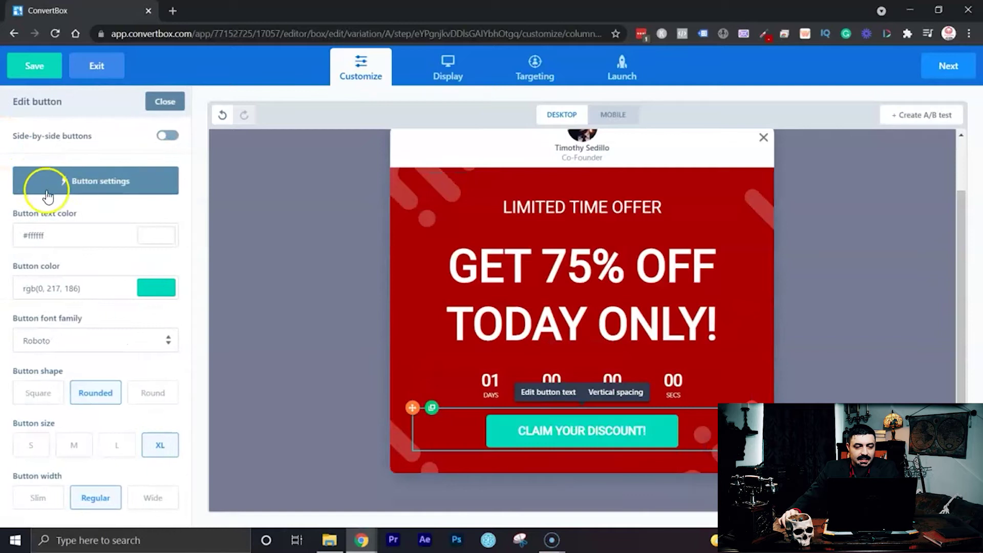
pyautogui.click(166, 290)
pyautogui.moveTo(156, 423); pyautogui.dragTo(169, 354)
pyautogui.click(170, 353)
pyautogui.click(165, 287)
pyautogui.moveTo(134, 384); pyautogui.dragTo(51, 483)
pyautogui.click(170, 347)
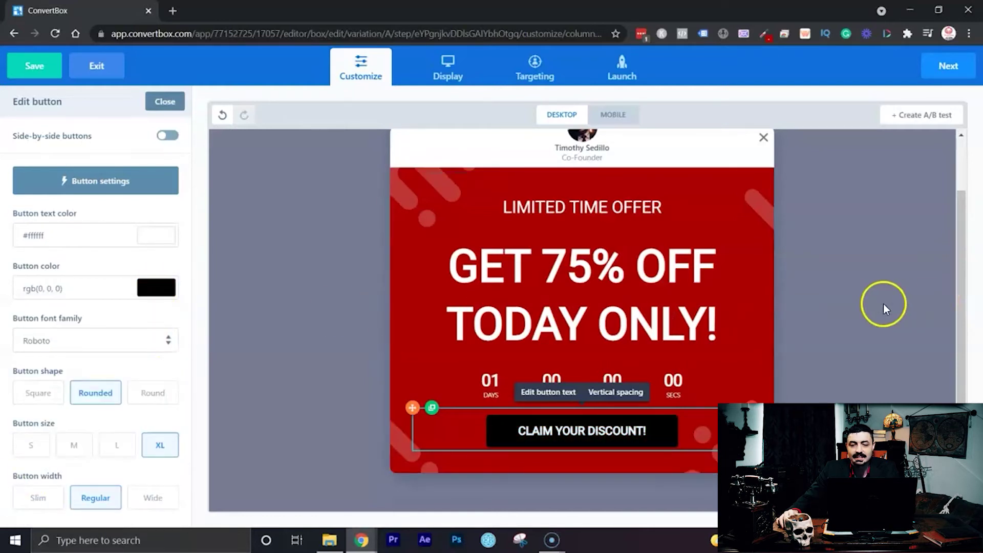
pyautogui.click(856, 298)
# Open the Button settings of the CLAIM YOUR DISCOUNT button.
pyautogui.scroll(2, 855, 321)
pyautogui.scroll(-2, 856, 321)
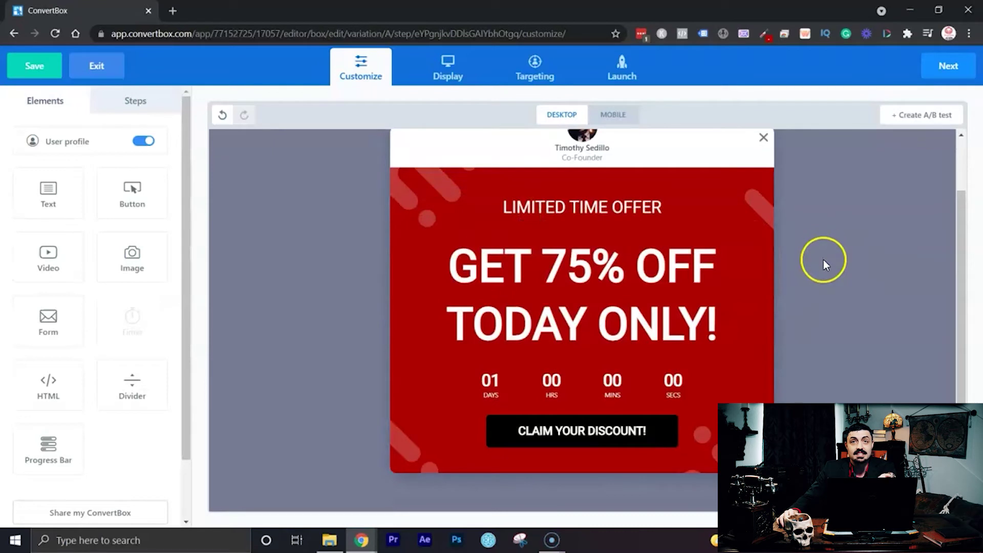
pyautogui.scroll(2, 824, 261)
pyautogui.scroll(-2, 824, 261)
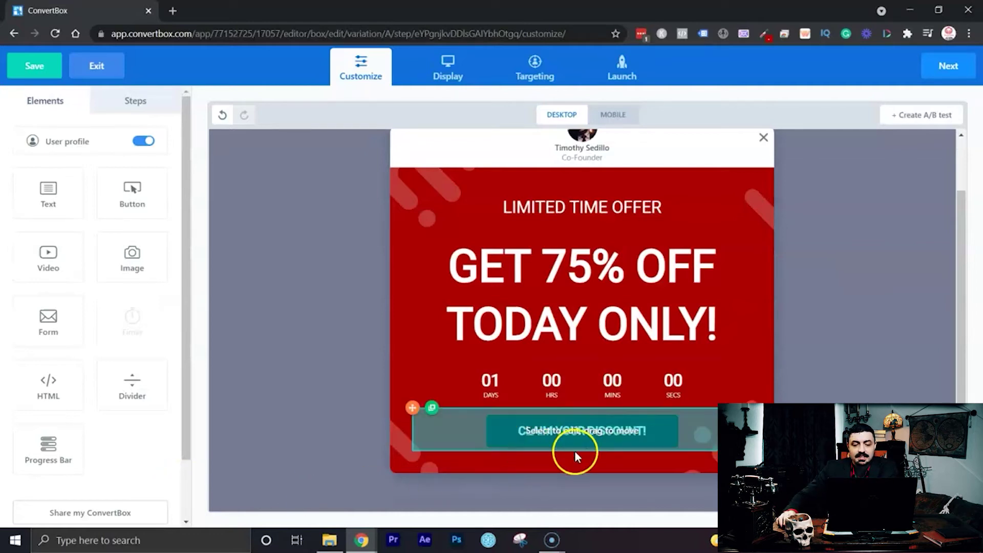
pyautogui.click(703, 429)
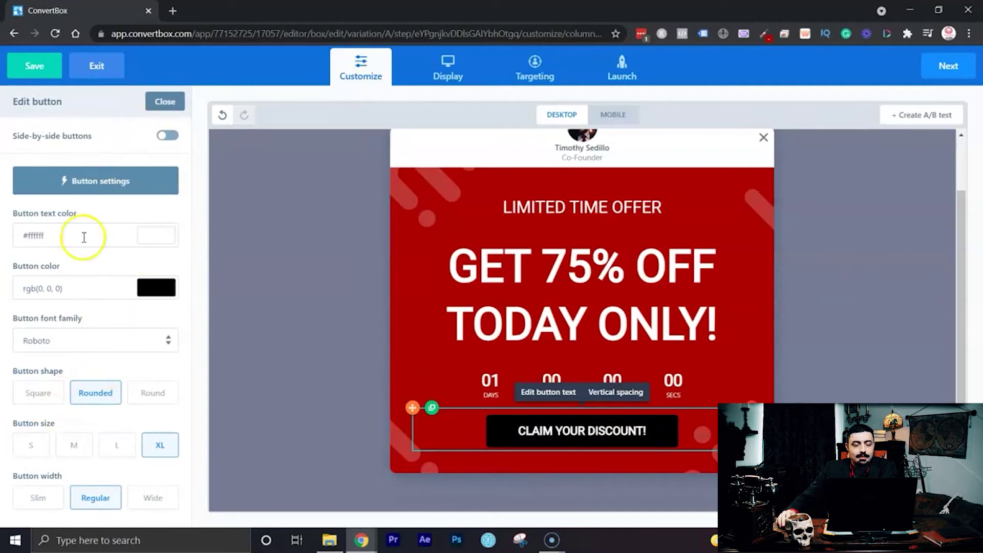
pyautogui.click(95, 181)
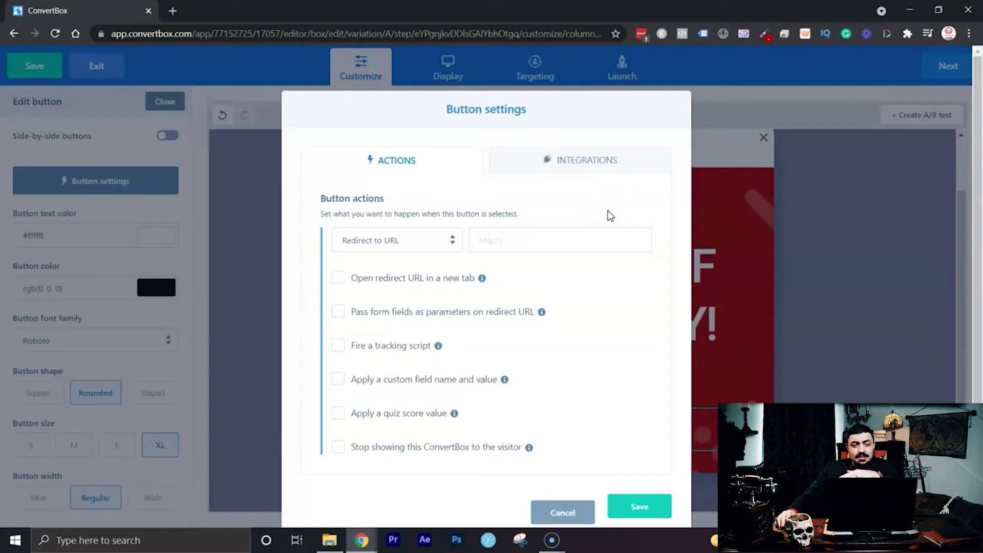
# Show the button's action options, currently Redirect to URL.
pyautogui.click(505, 246)
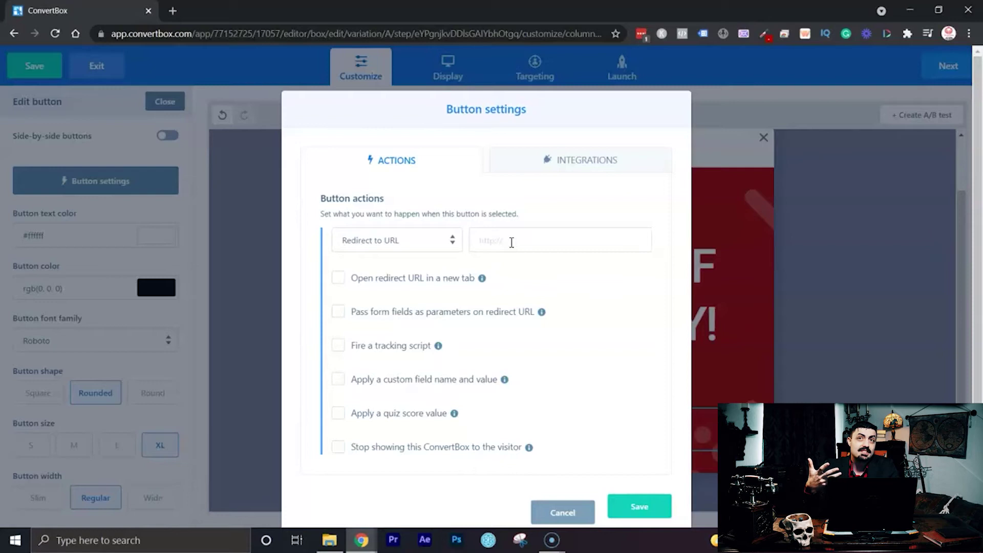
pyautogui.click(442, 241)
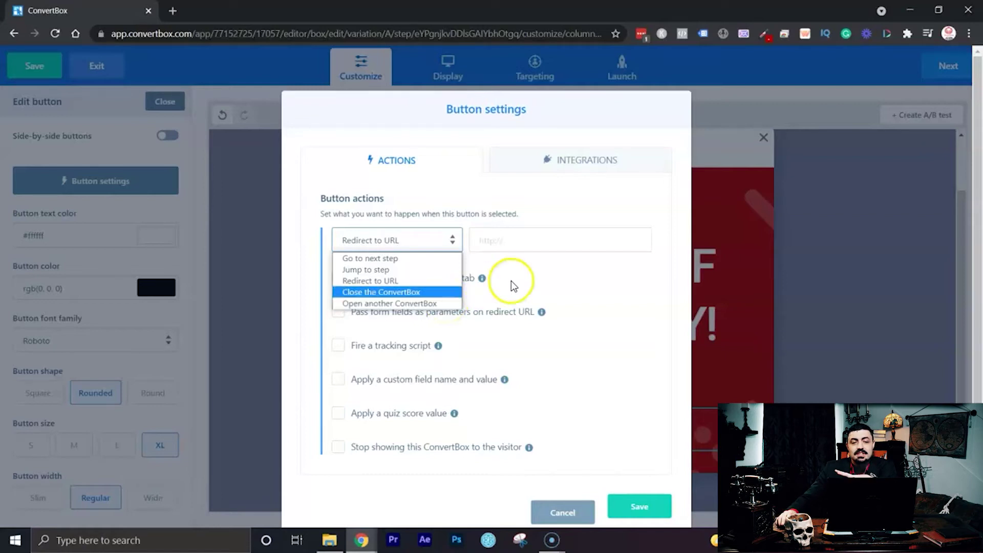
# Set the button action to Go to next step, with tracking script, custom field and quiz score unchecked.
pyautogui.click(414, 261)
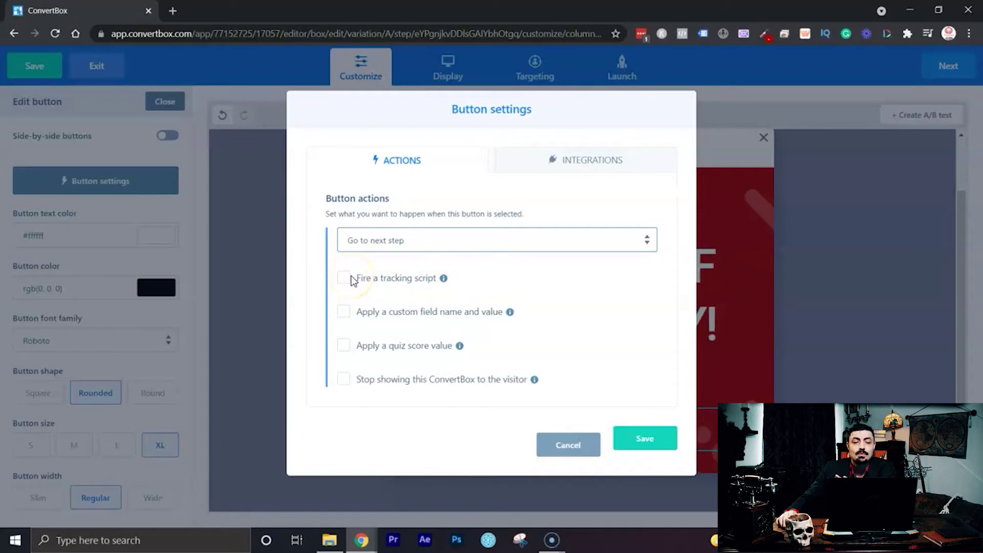
pyautogui.click(345, 279)
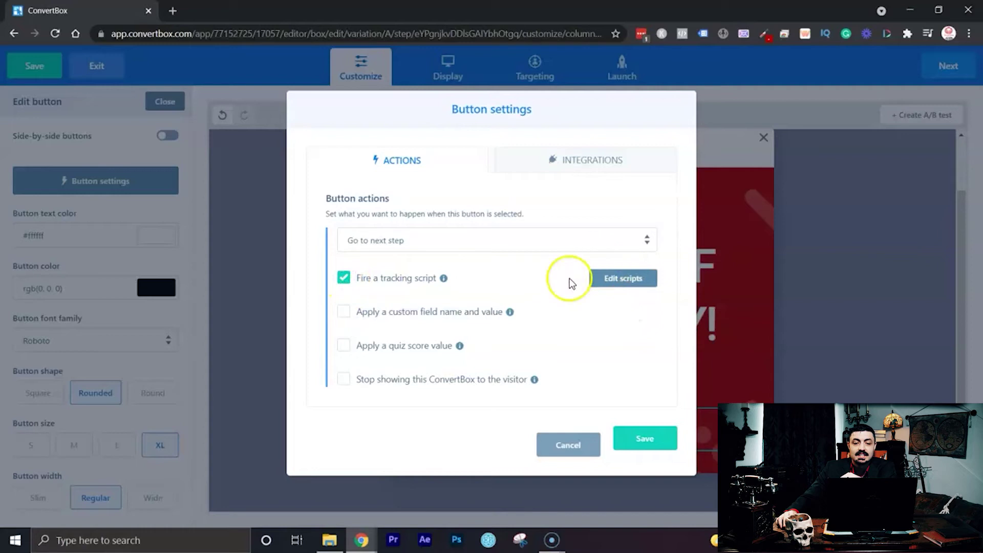
pyautogui.click(345, 279)
pyautogui.click(344, 311)
pyautogui.click(344, 312)
pyautogui.click(344, 347)
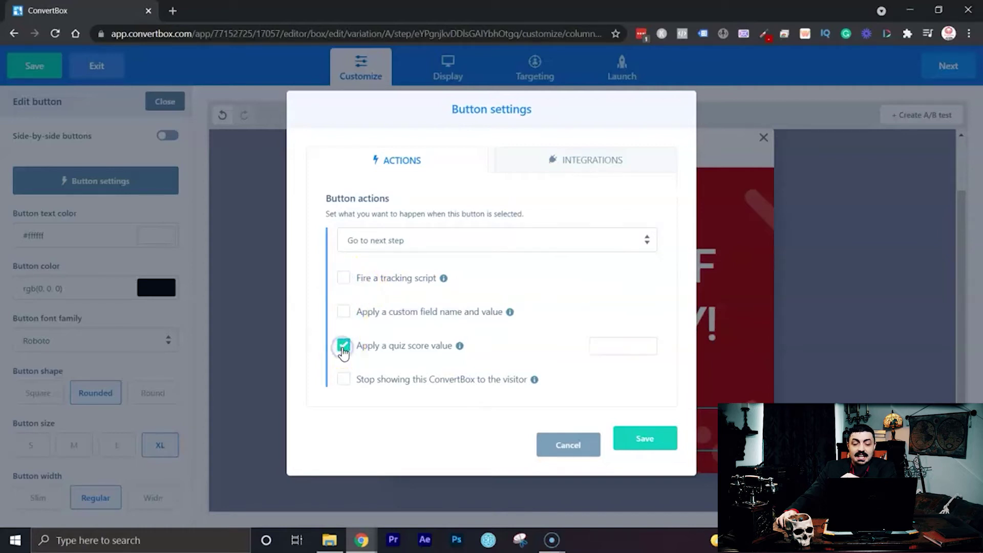
pyautogui.click(343, 352)
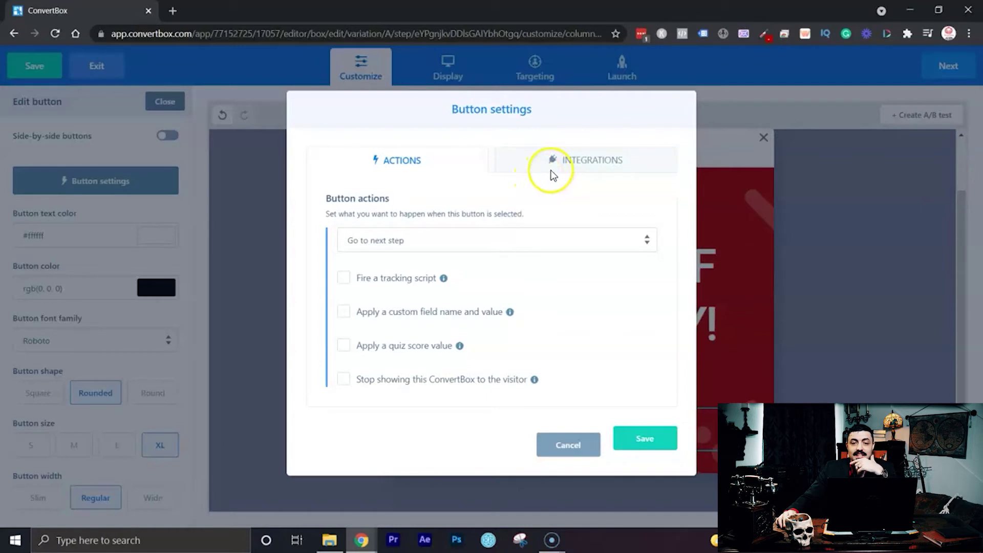
# Look at button integrations without adding one, then save the Go to next step action.
pyautogui.click(568, 168)
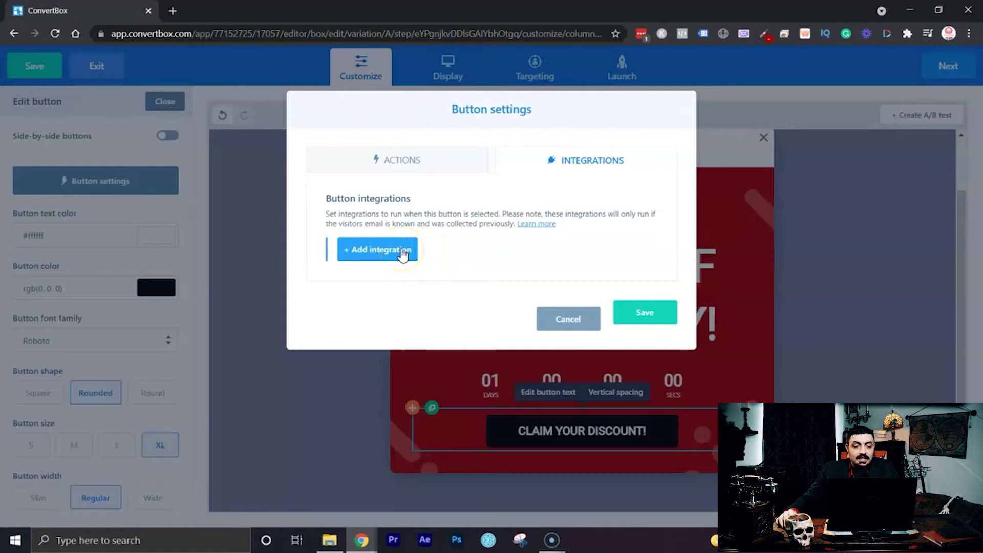
pyautogui.click(403, 253)
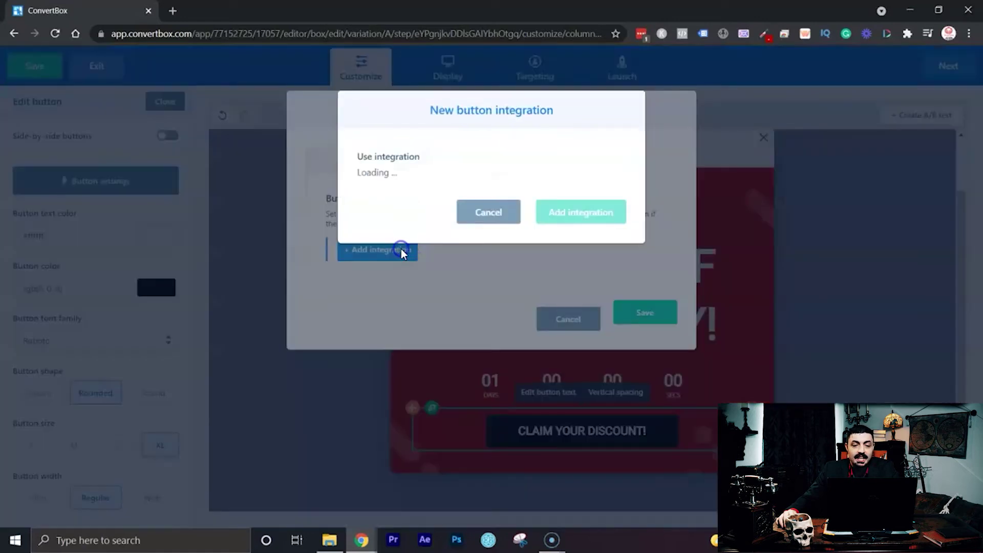
pyautogui.click(429, 185)
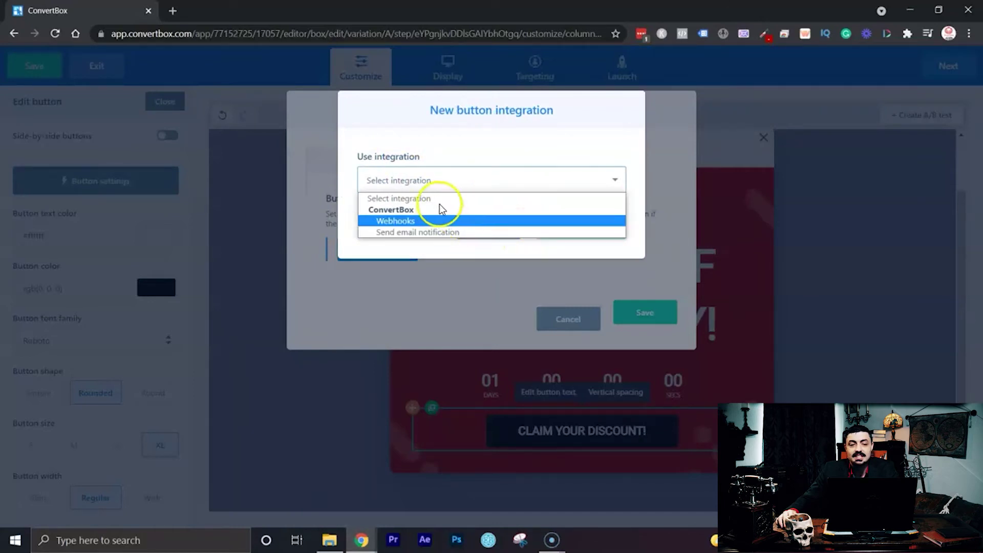
pyautogui.click(549, 274)
pyautogui.click(484, 226)
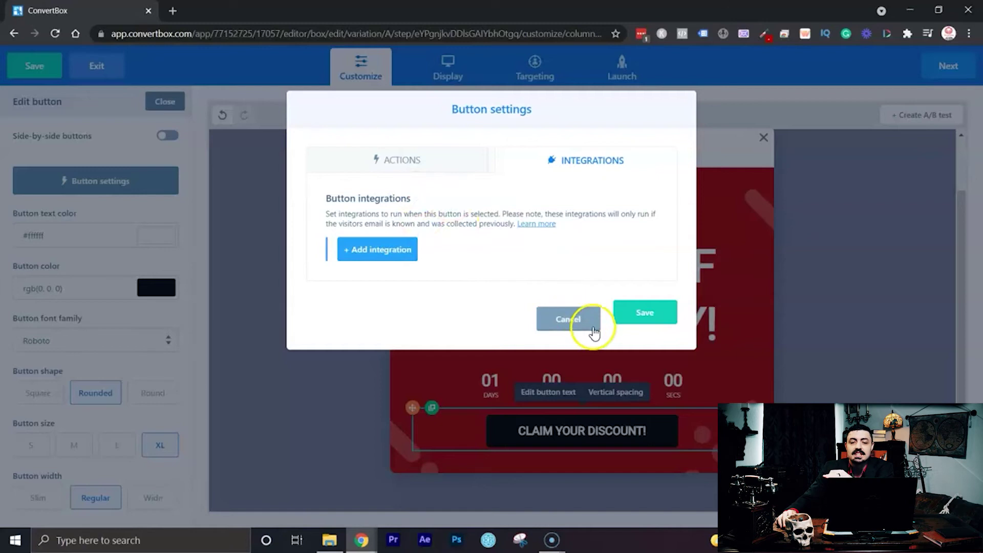
pyautogui.click(385, 160)
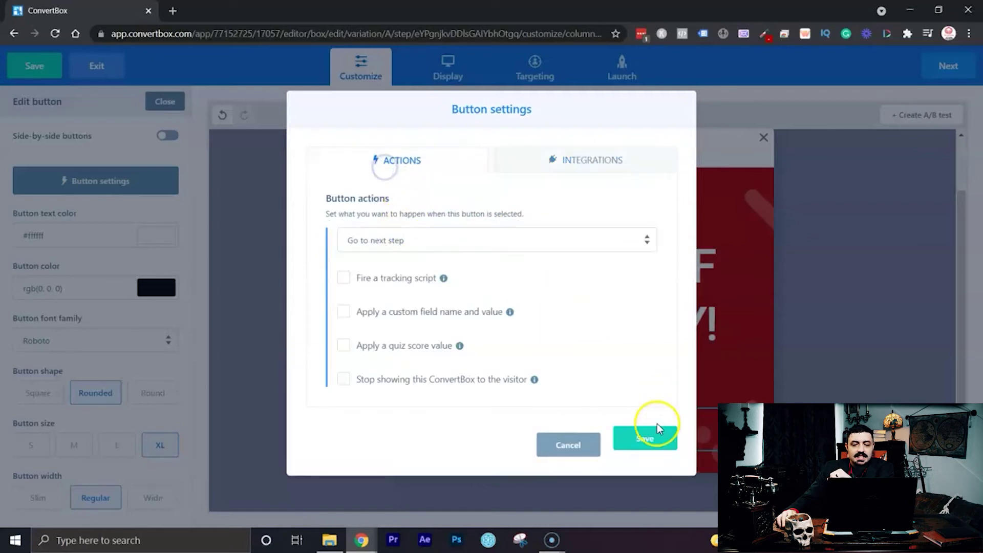
pyautogui.click(657, 437)
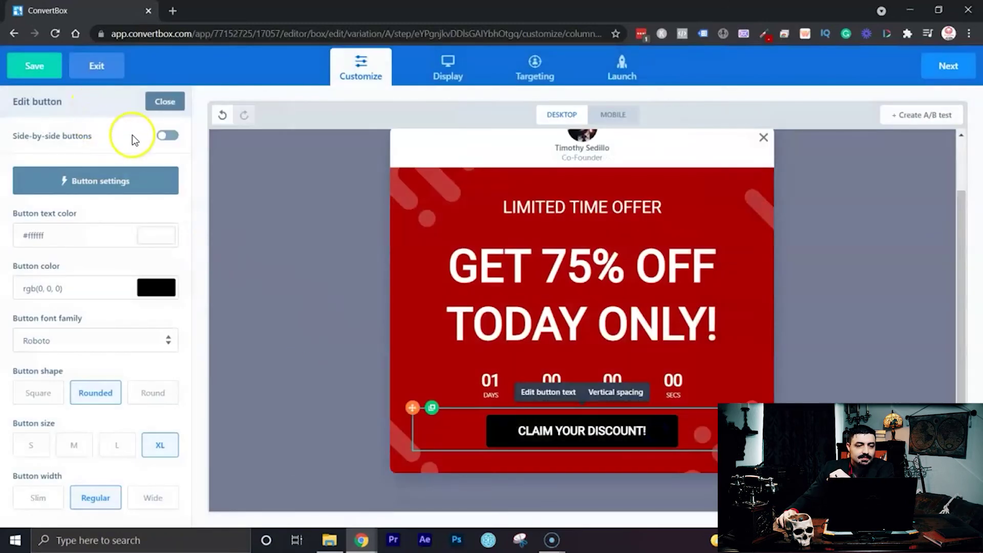
# Start building steps and add a new step named Email.
pyautogui.click(164, 103)
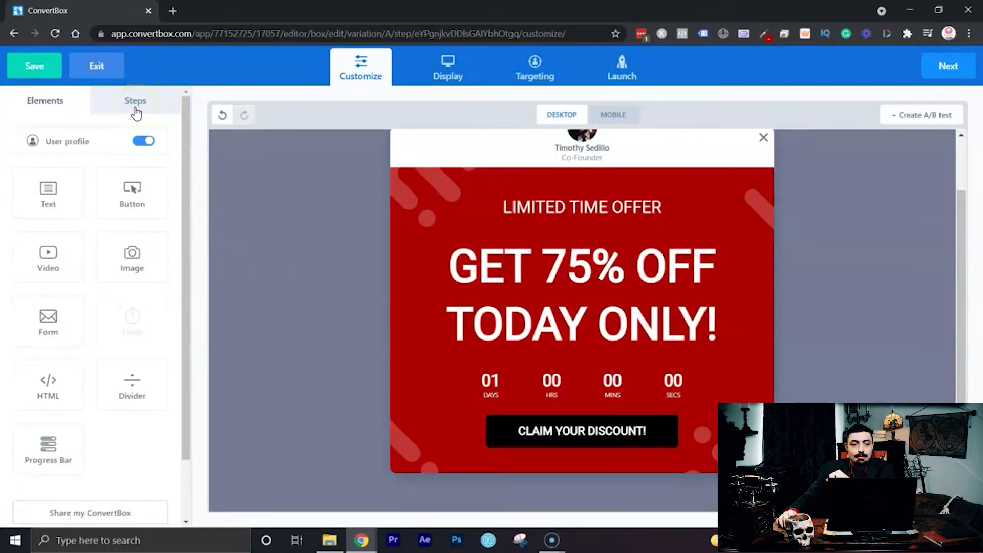
pyautogui.click(135, 107)
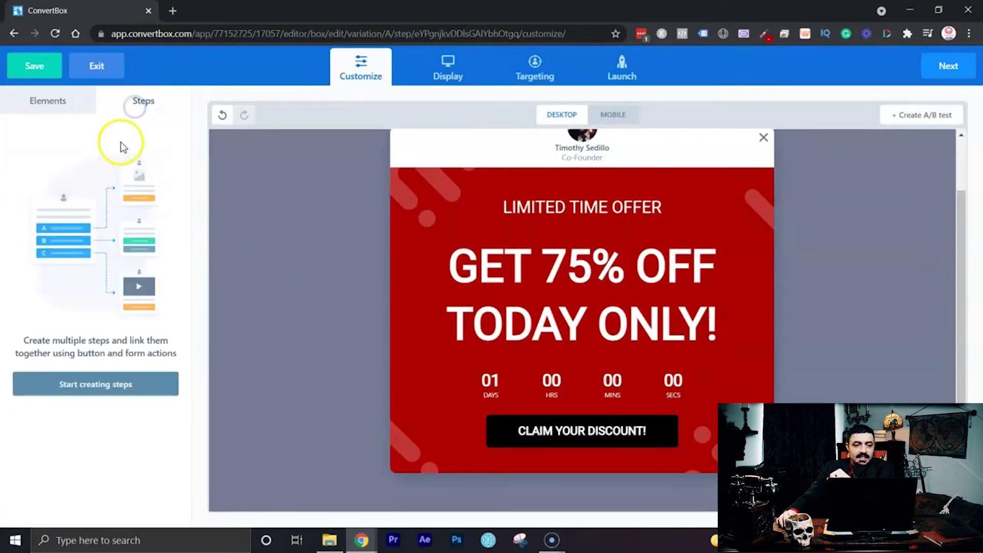
pyautogui.click(123, 392)
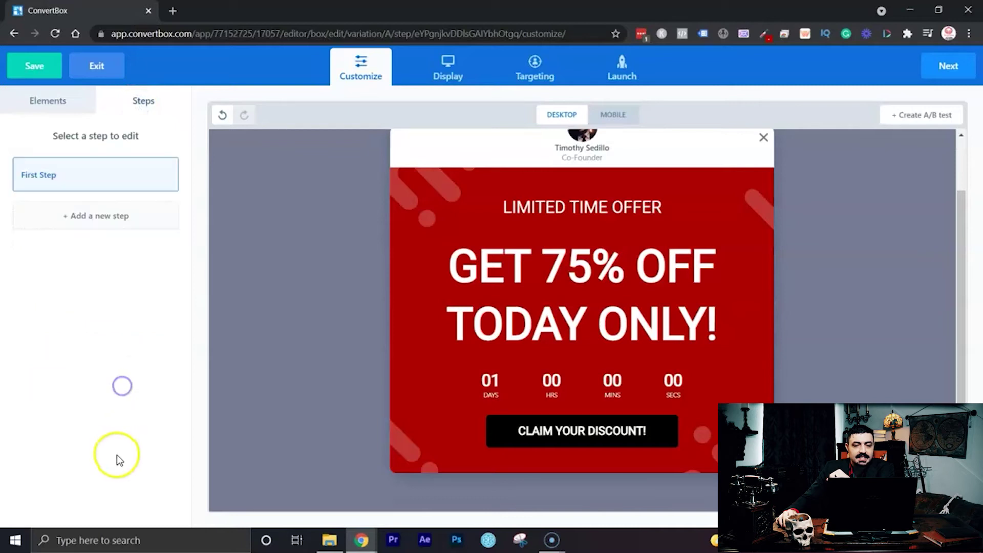
pyautogui.click(96, 216)
pyautogui.click(78, 224)
pyautogui.write('Email')
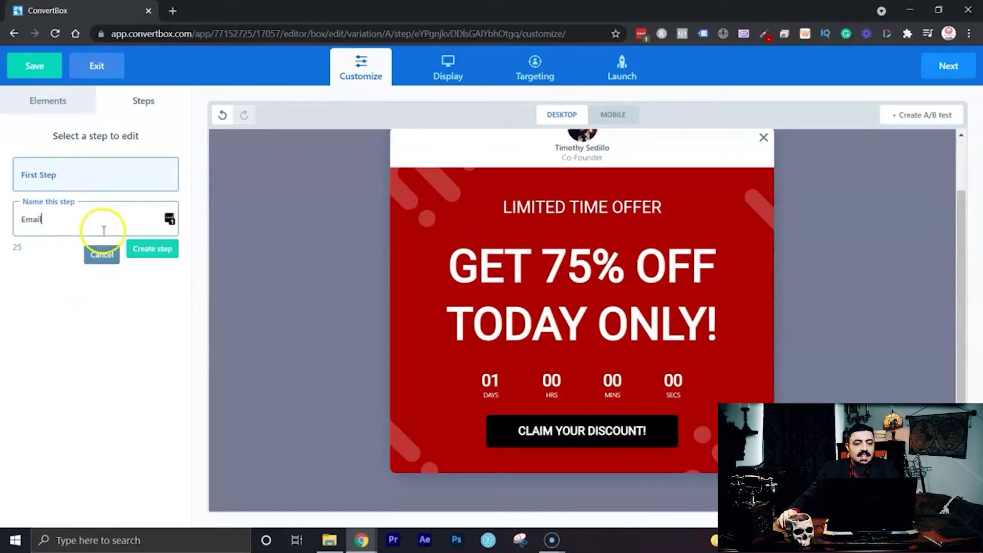
pyautogui.click(145, 250)
# Clone the First Step and delete the empty Email step.
pyautogui.click(74, 218)
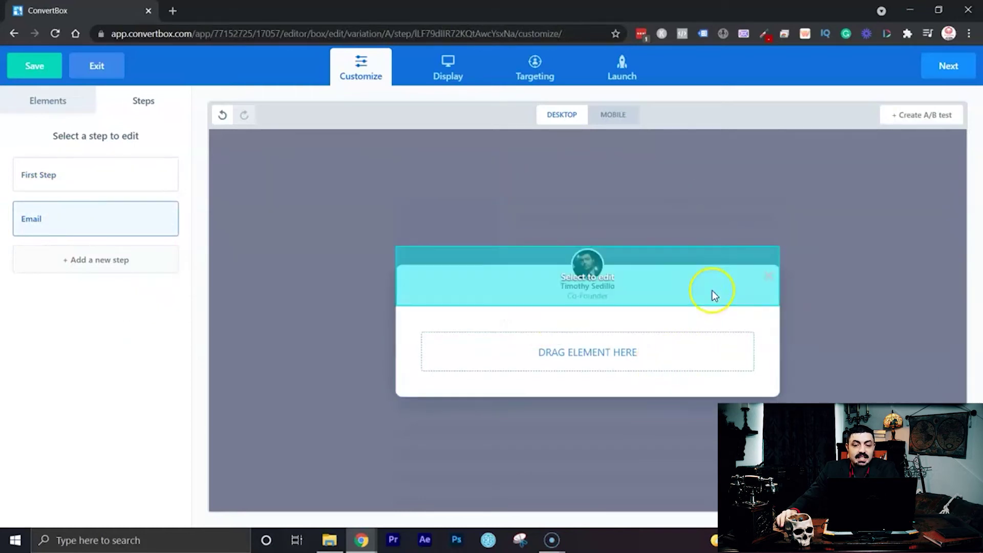
pyautogui.click(132, 177)
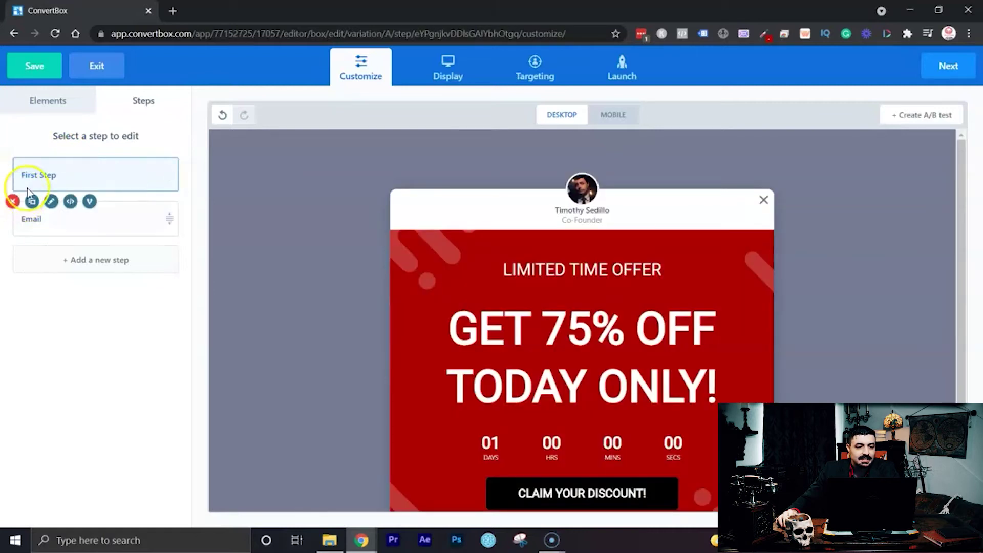
pyautogui.click(37, 162)
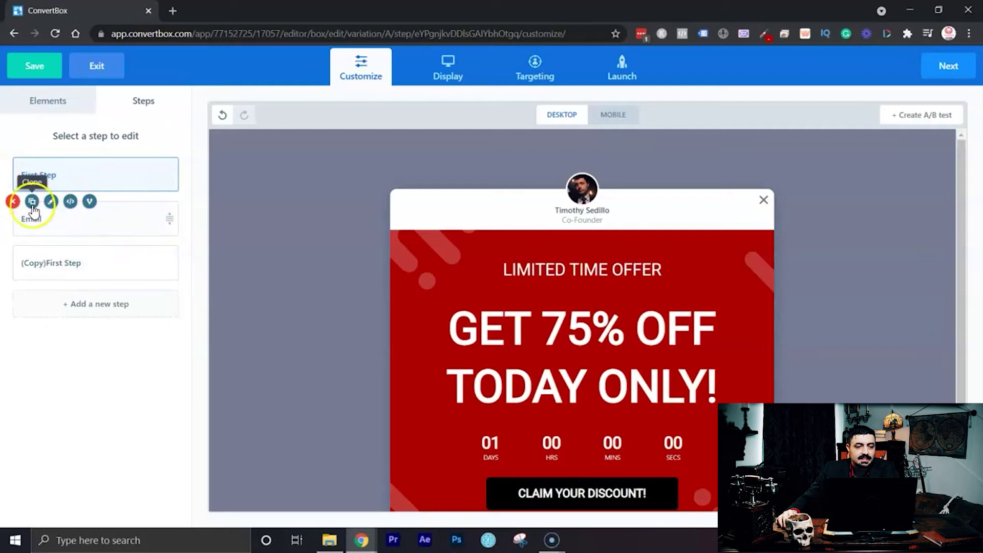
pyautogui.click(14, 202)
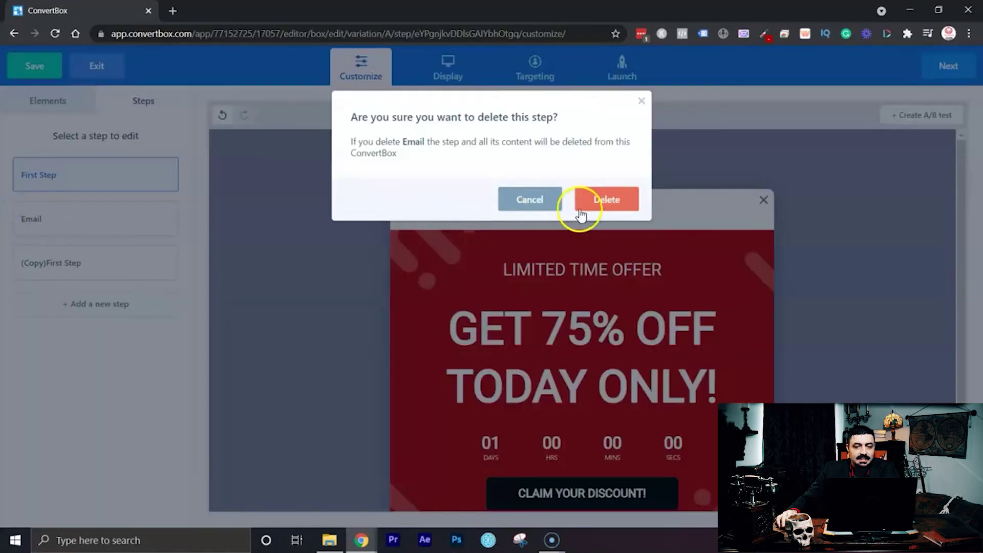
pyautogui.click(586, 201)
# Rename the cloned step to 'email'.
pyautogui.click(119, 226)
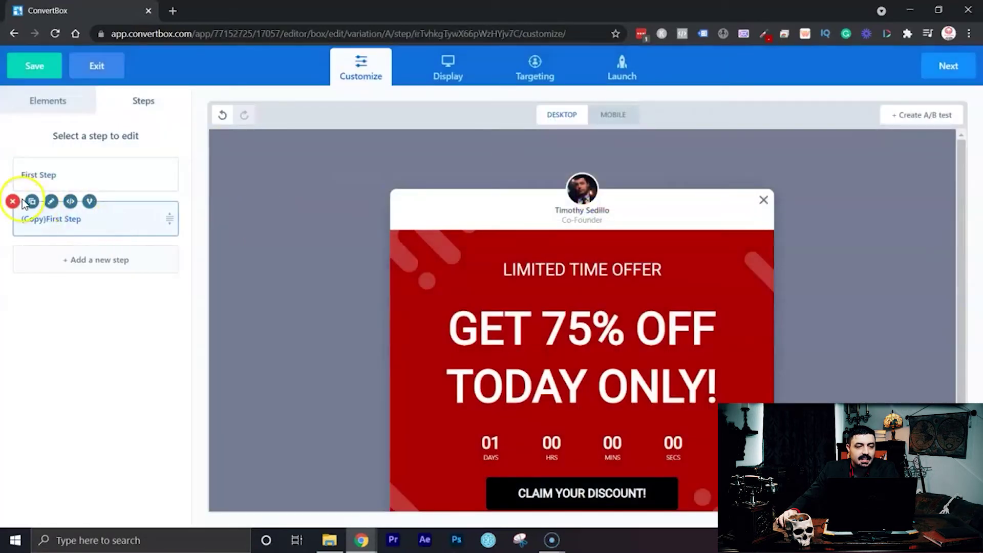
pyautogui.click(51, 202)
pyautogui.doubleClick(84, 221)
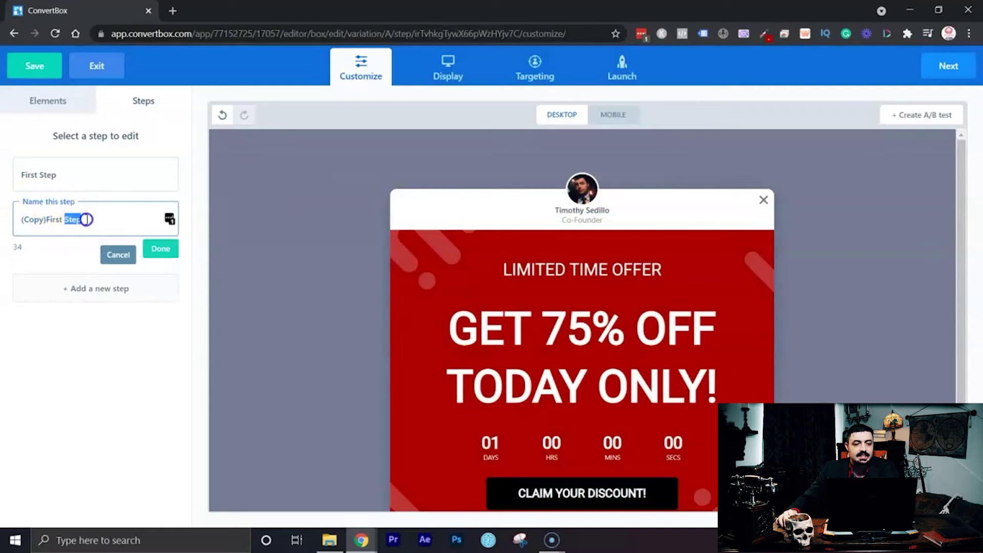
pyautogui.hotkey('ctrl', 'a')
pyautogui.write('email')
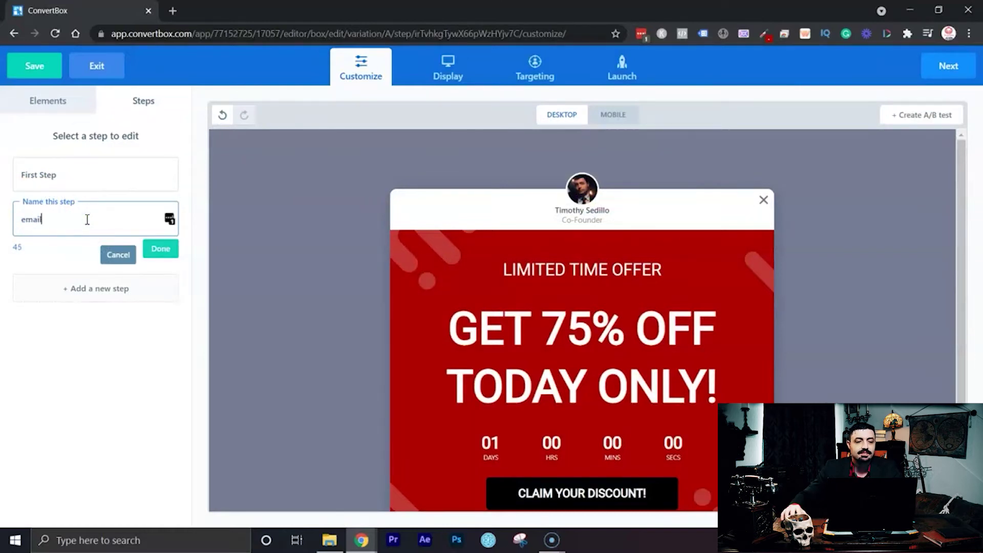
pyautogui.click(159, 251)
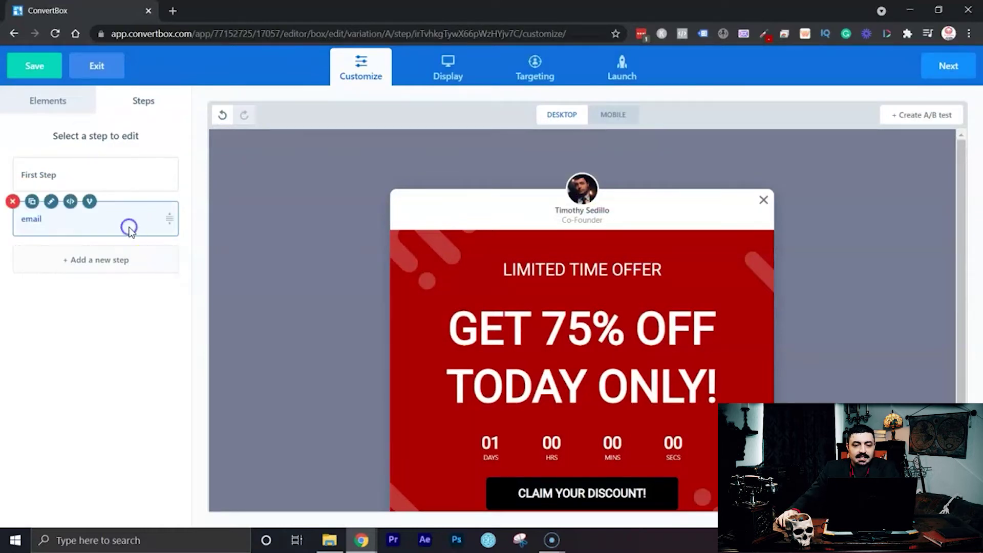
# Delete the 'GET 75% OFF TODAY ONLY!' headline and CLAIM YOUR DISCOUNT button from the email step.
pyautogui.scroll(-1, 819, 302)
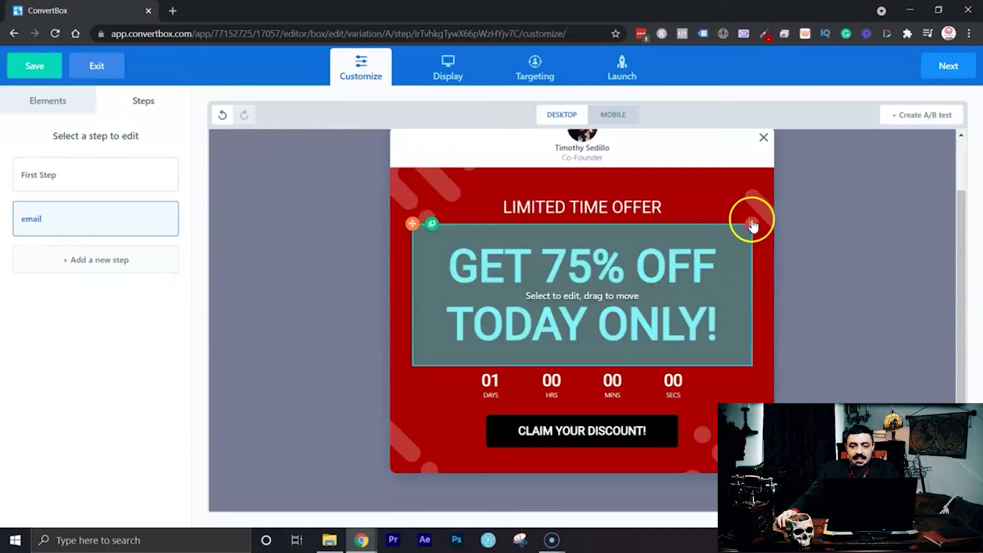
pyautogui.click(751, 225)
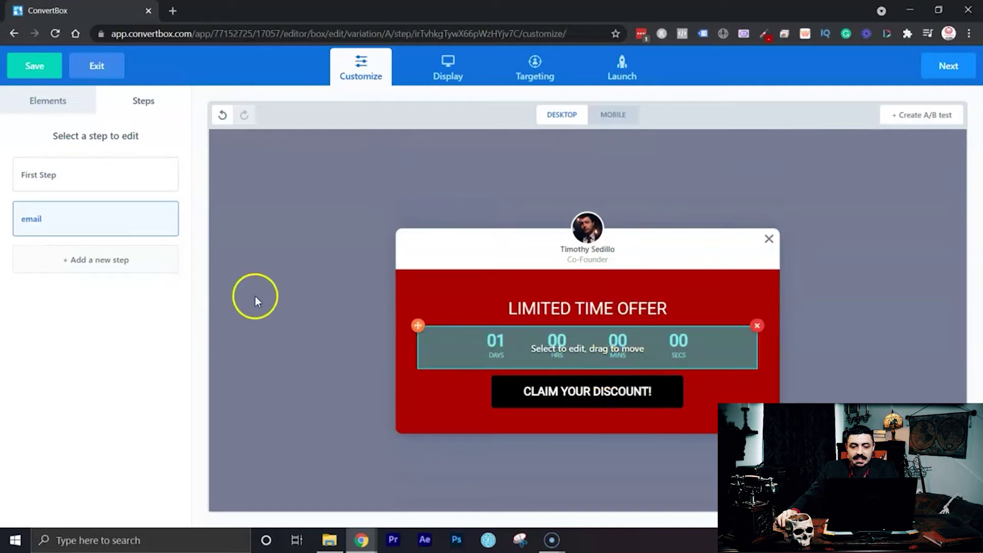
pyautogui.click(754, 370)
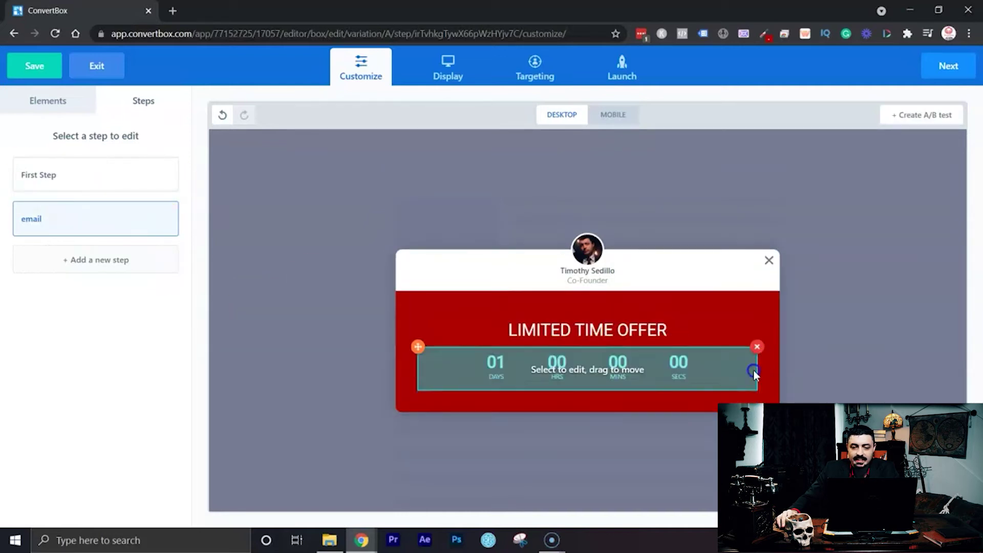
pyautogui.click(20, 97)
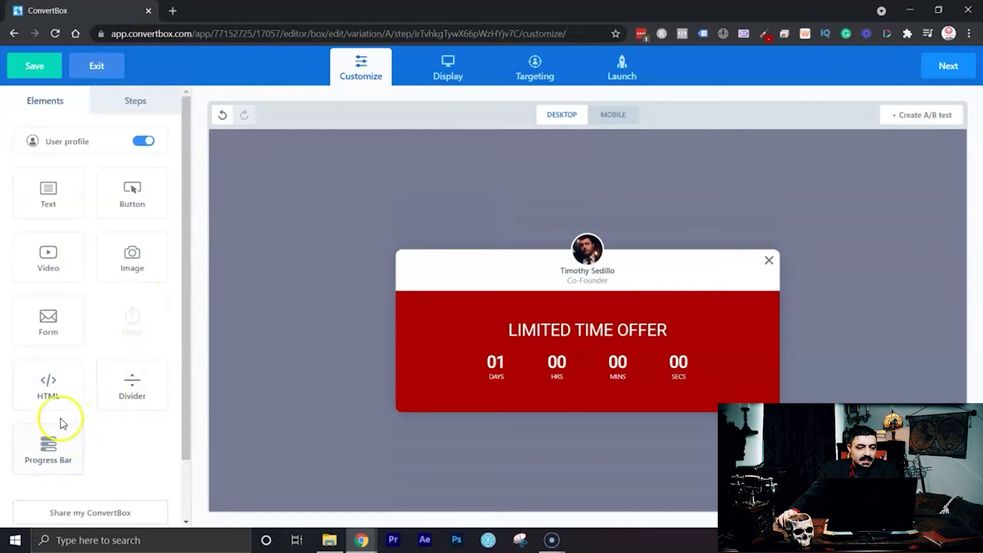
# Drop a Form element under the countdown and make its button black.
pyautogui.moveTo(59, 328); pyautogui.dragTo(559, 375)
pyautogui.click(726, 360)
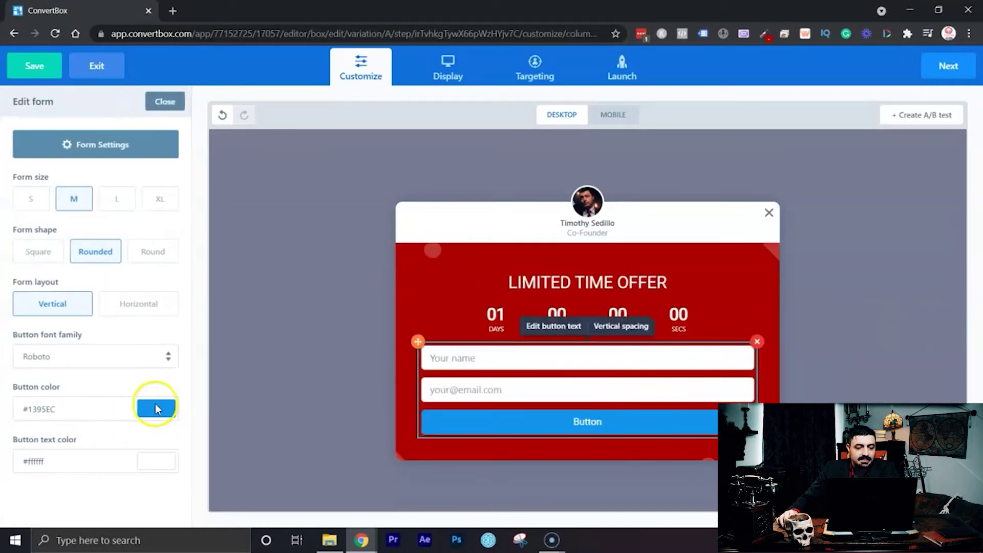
pyautogui.click(155, 408)
pyautogui.click(153, 465)
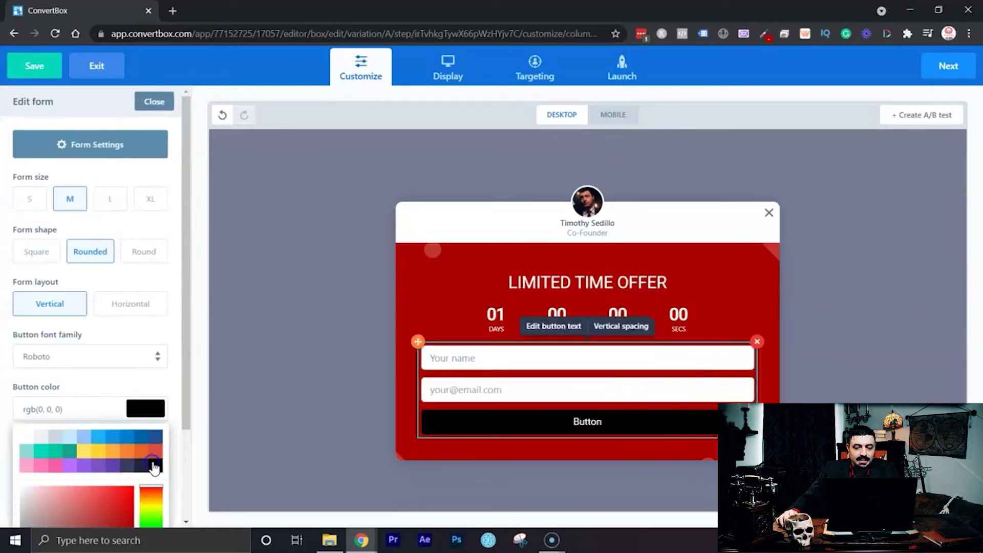
pyautogui.click(160, 330)
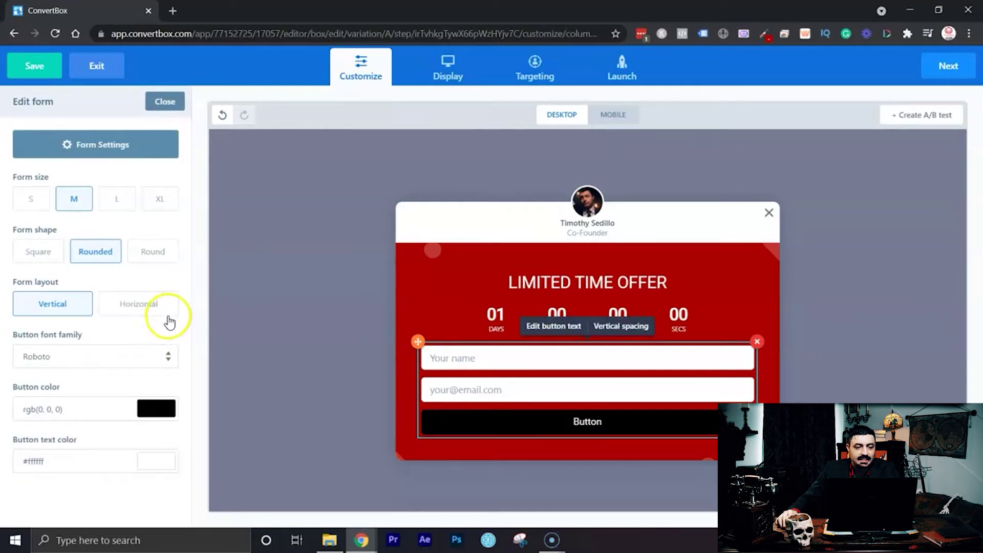
# Remove the Your name field, save, and lay the form out horizontally.
pyautogui.click(114, 148)
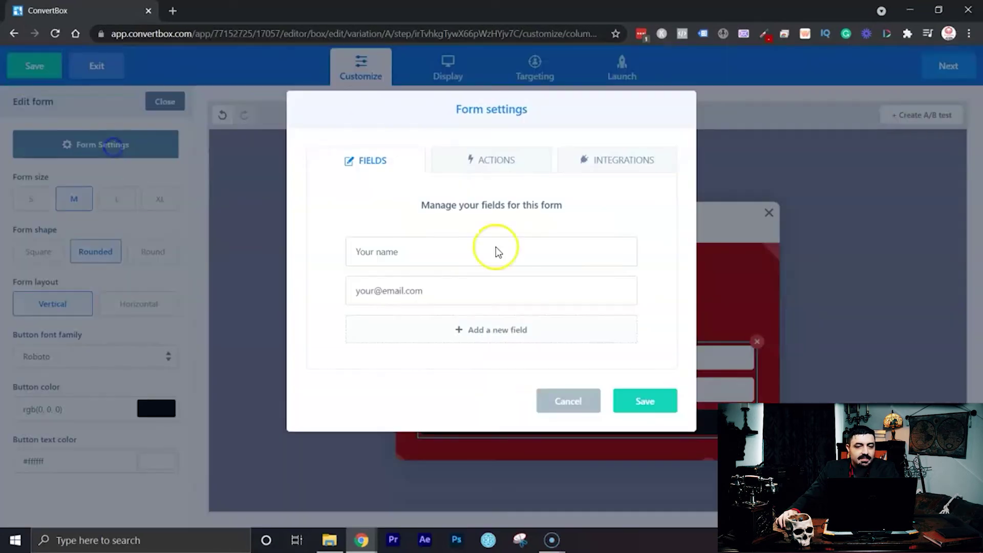
pyautogui.click(624, 250)
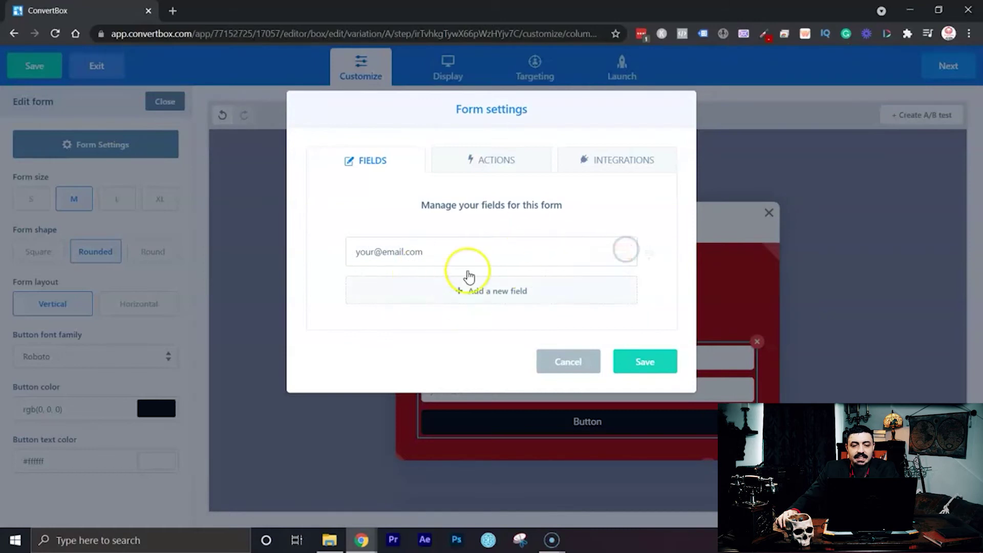
pyautogui.click(631, 361)
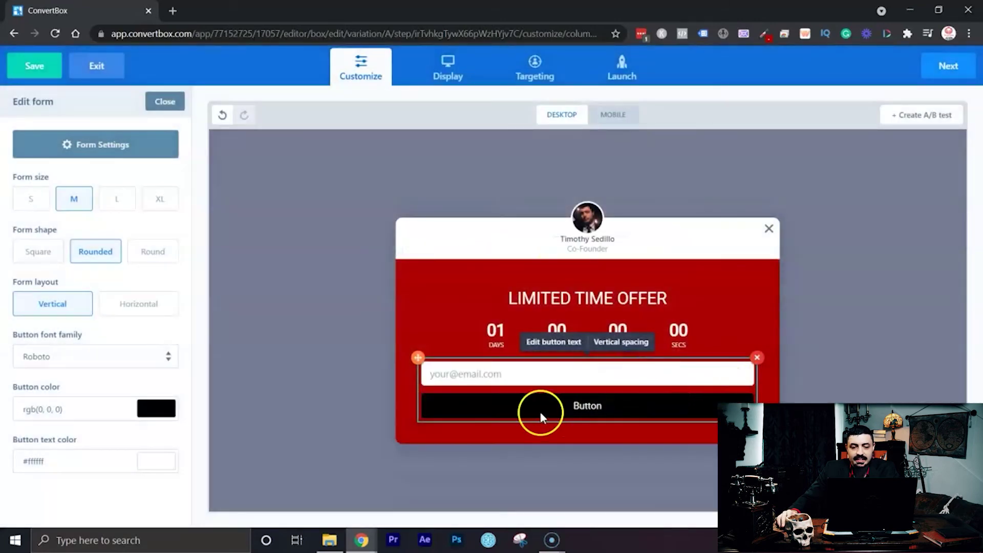
pyautogui.click(143, 307)
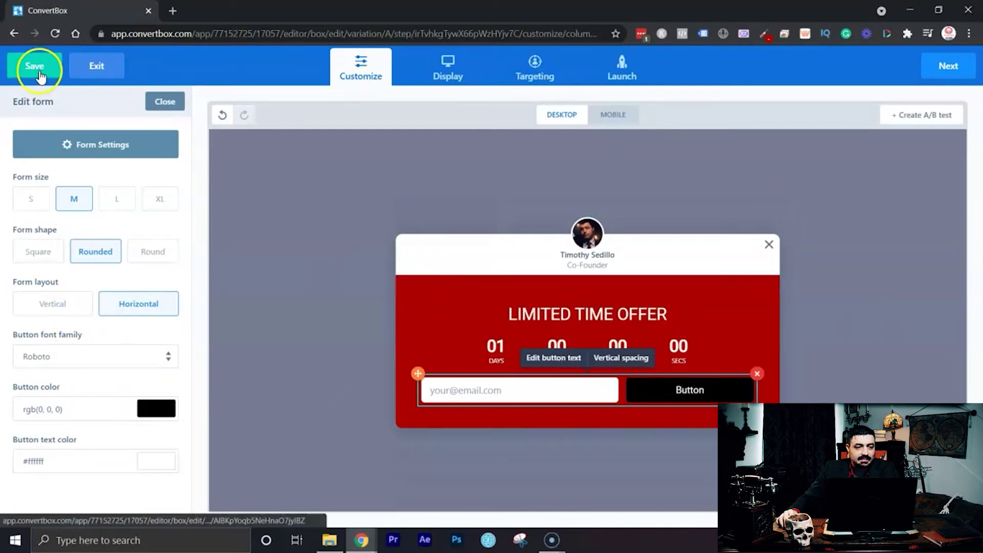
pyautogui.click(165, 101)
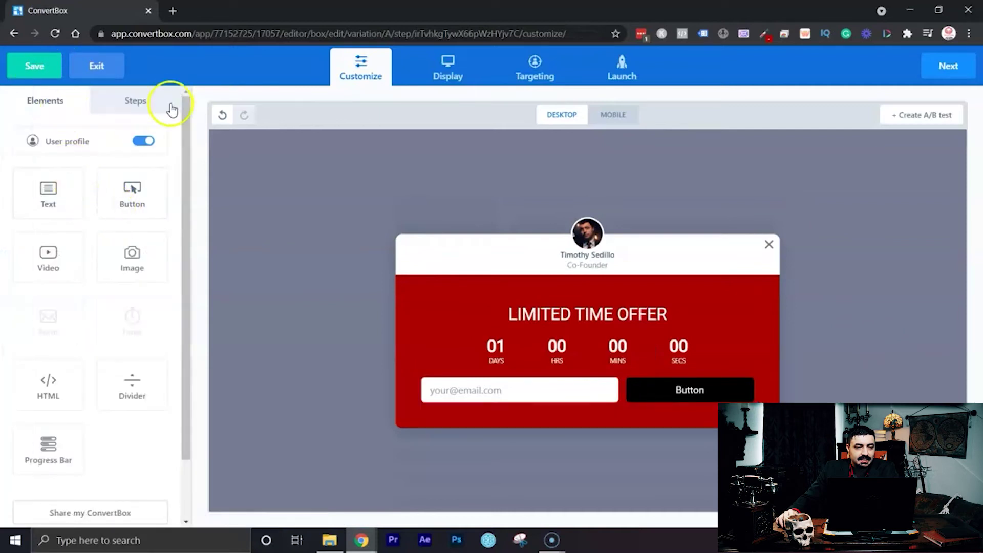
# Copy the 'GET 75% OFF TODAY ONLY!' headline text from the First Step.
pyautogui.click(172, 109)
pyautogui.click(126, 178)
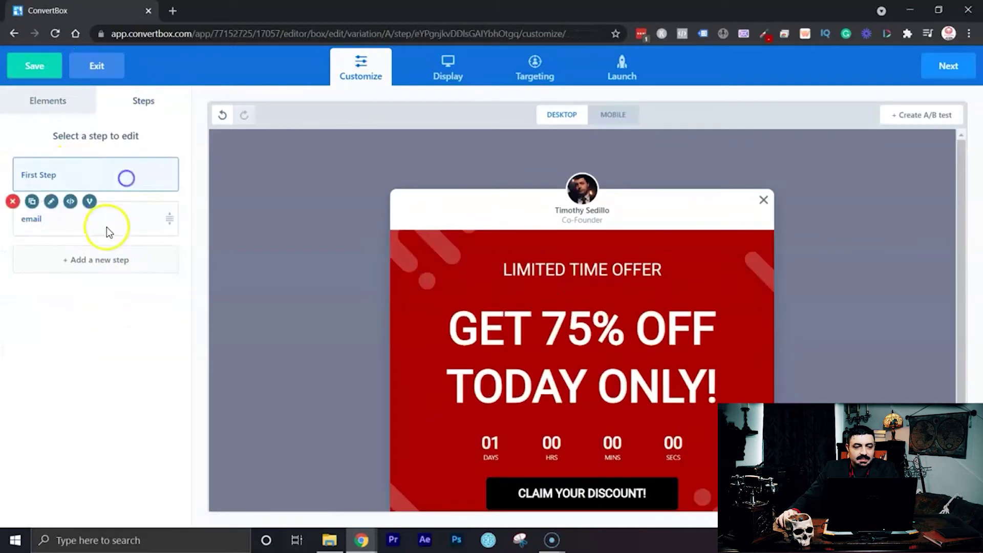
pyautogui.click(647, 388)
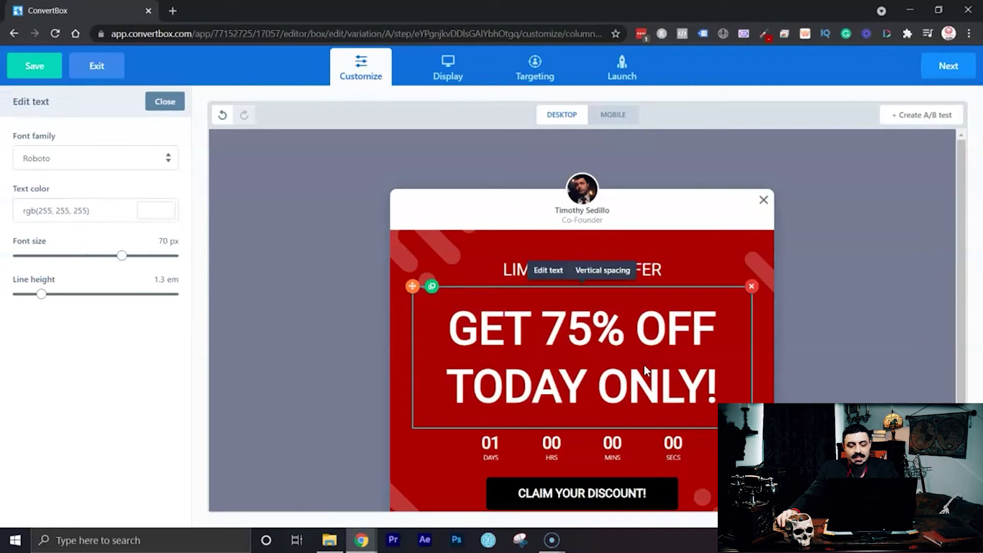
pyautogui.click(645, 369)
pyautogui.tripleClick(645, 365)
pyautogui.moveTo(724, 368); pyautogui.dragTo(413, 303)
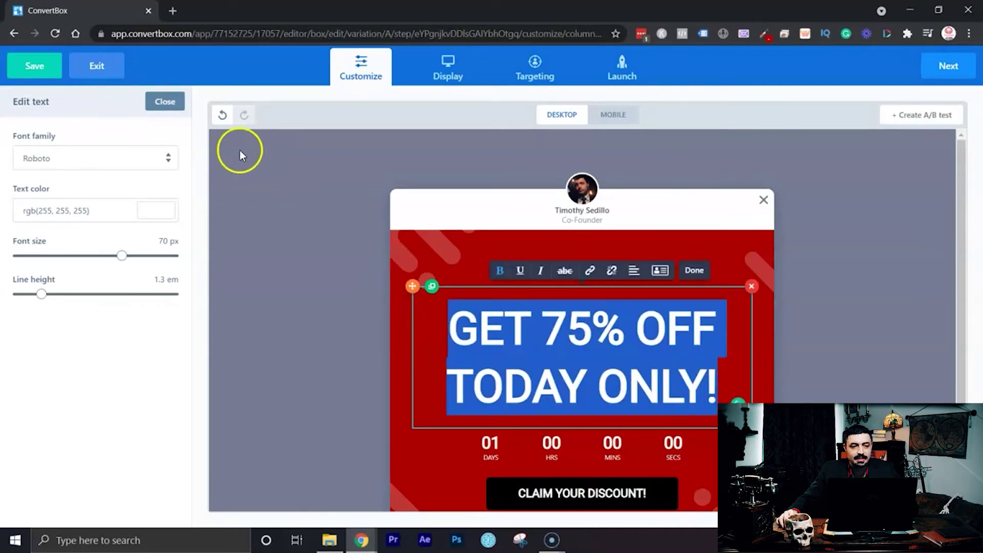
pyautogui.click(162, 100)
# Add a Text block below the countdown on the email step with the pasted headline.
pyautogui.click(76, 215)
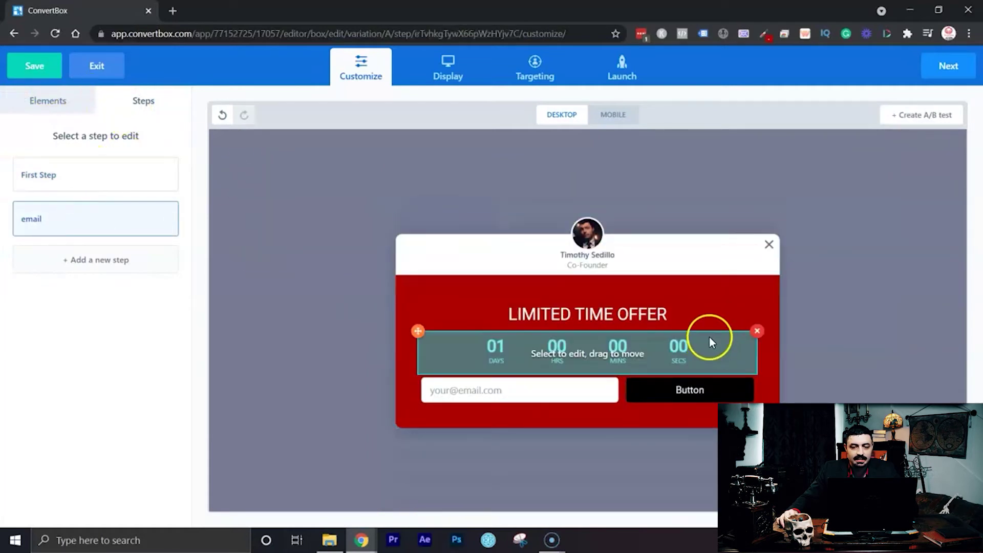
pyautogui.click(28, 96)
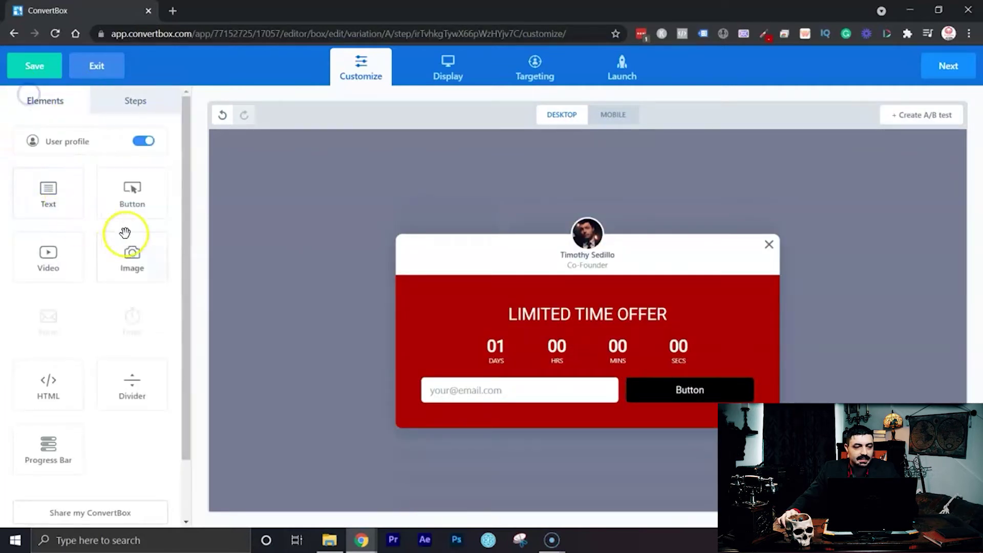
pyautogui.moveTo(48, 193); pyautogui.dragTo(602, 373)
pyautogui.click(656, 379)
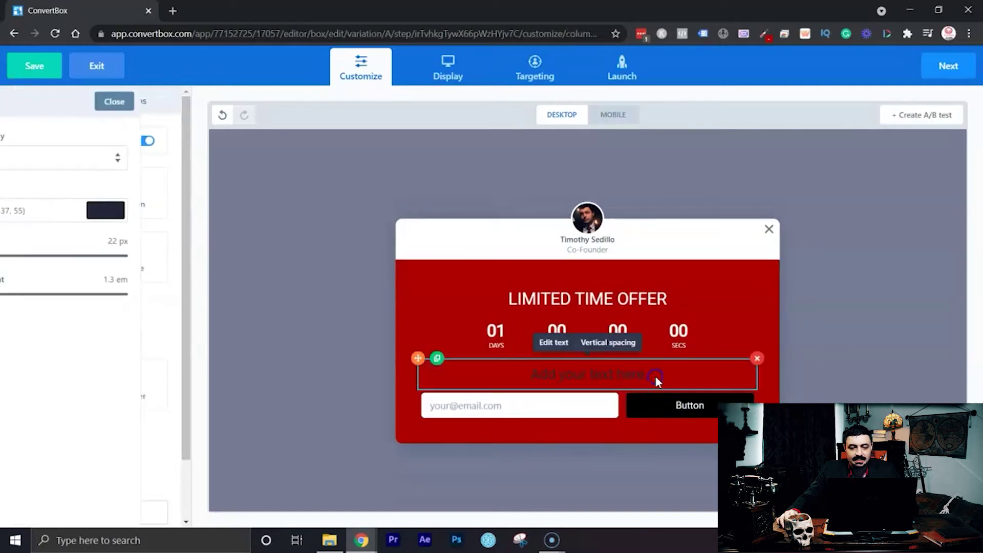
pyautogui.click(657, 378)
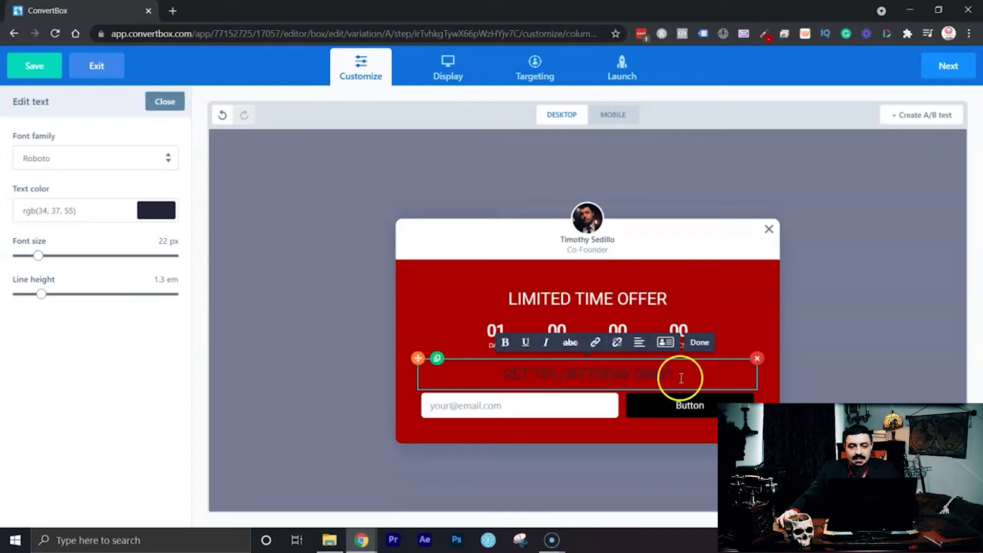
pyautogui.tripleClick(680, 378)
# Make the headline white at 58 px and fix the space between OFF and TODAY.
pyautogui.click(156, 210)
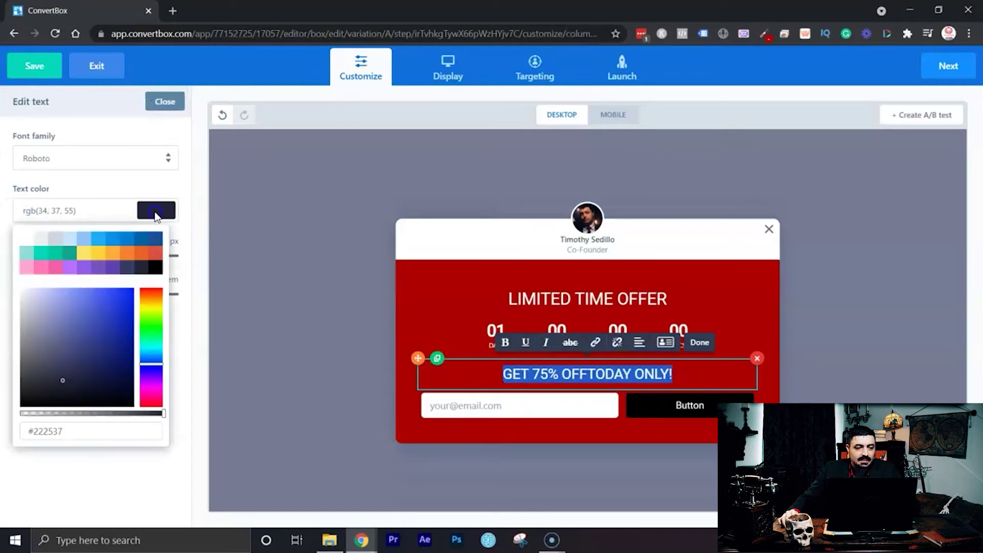
pyautogui.click(23, 238)
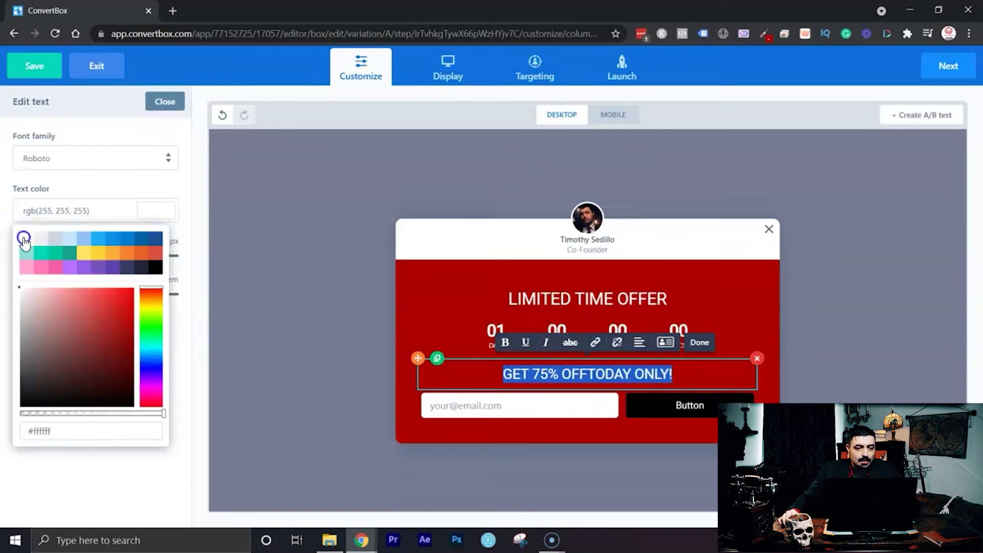
pyautogui.click(179, 325)
pyautogui.moveTo(38, 256); pyautogui.dragTo(101, 257)
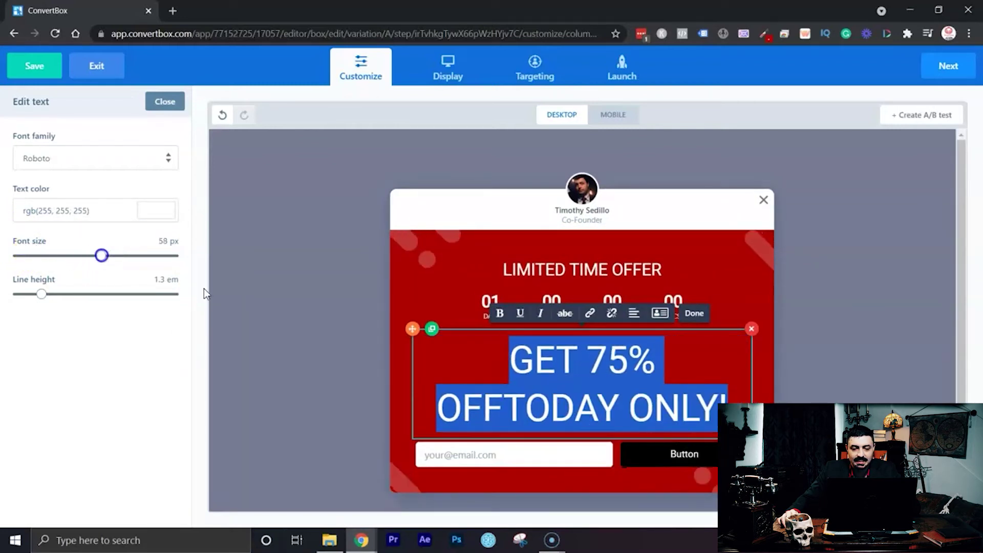
pyautogui.click(554, 399)
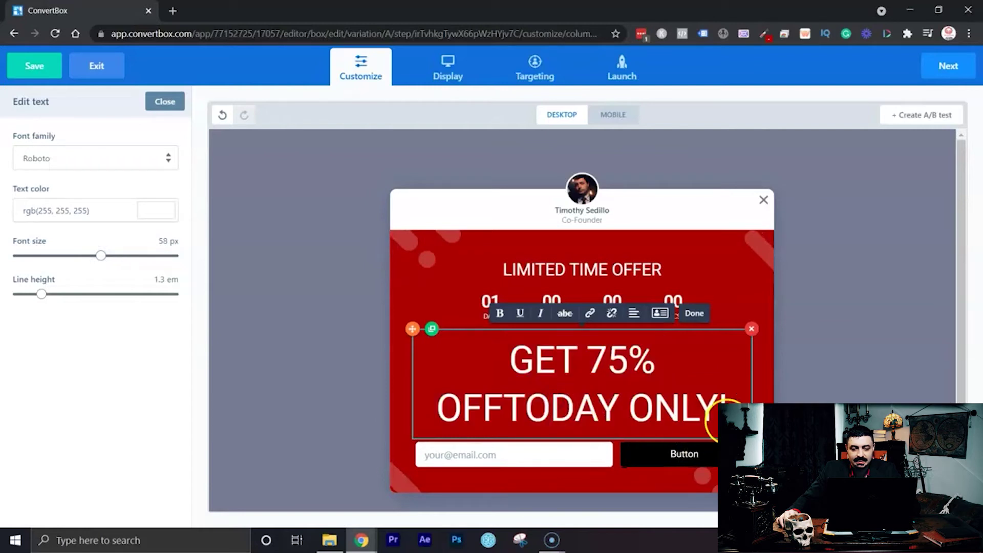
pyautogui.click(504, 409)
pyautogui.click(518, 408)
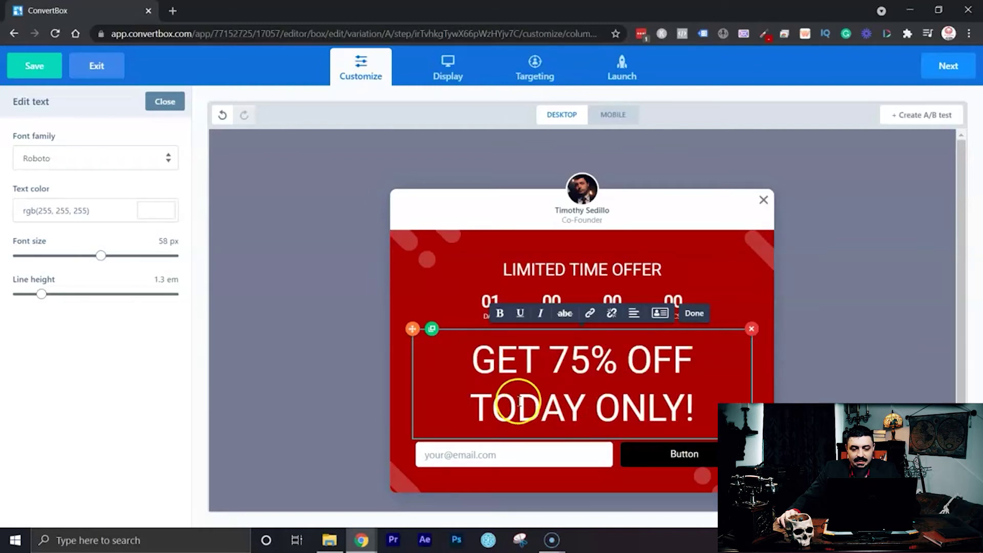
pyautogui.click(165, 101)
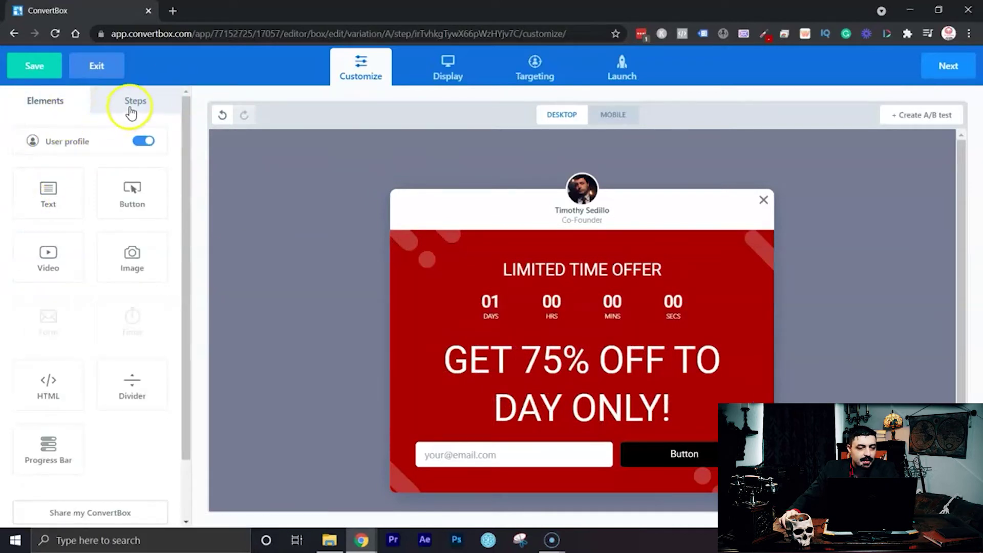
# Go through the steps list back to editing the email step.
pyautogui.click(128, 107)
pyautogui.click(101, 183)
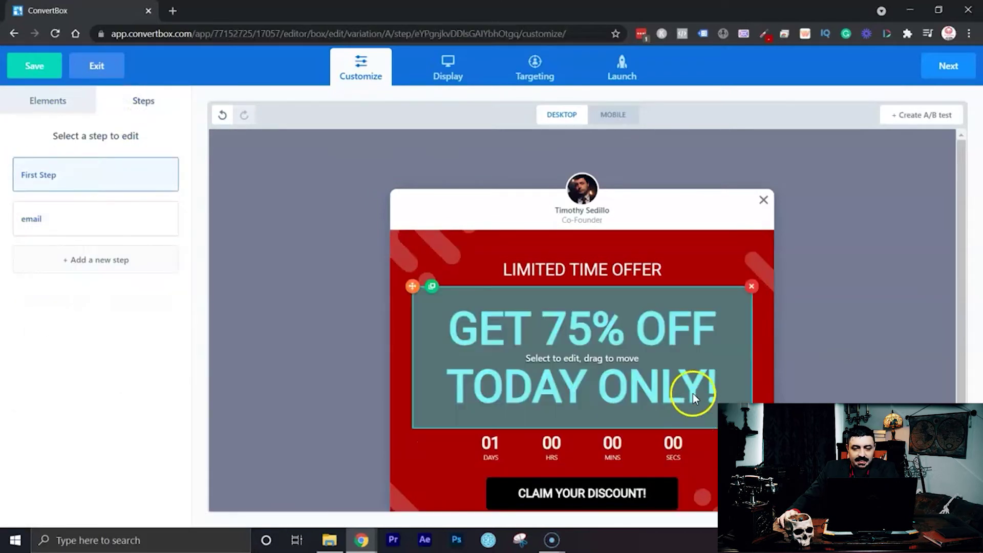
pyautogui.click(692, 393)
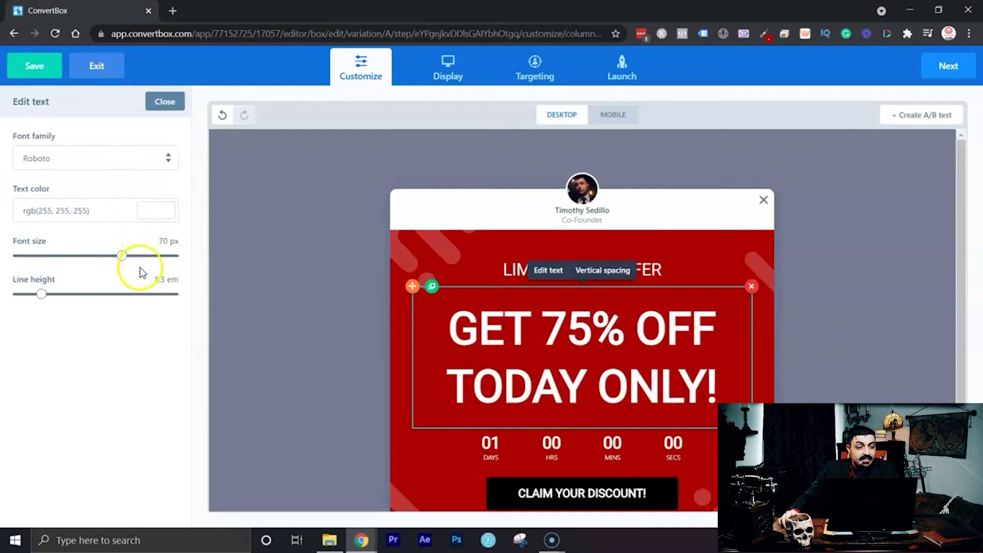
pyautogui.click(153, 102)
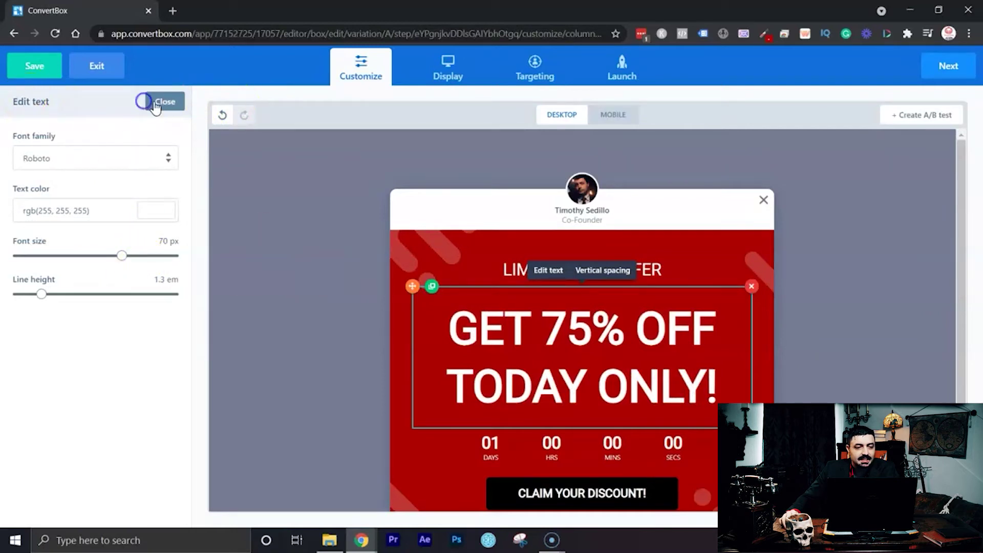
pyautogui.click(59, 108)
pyautogui.click(123, 91)
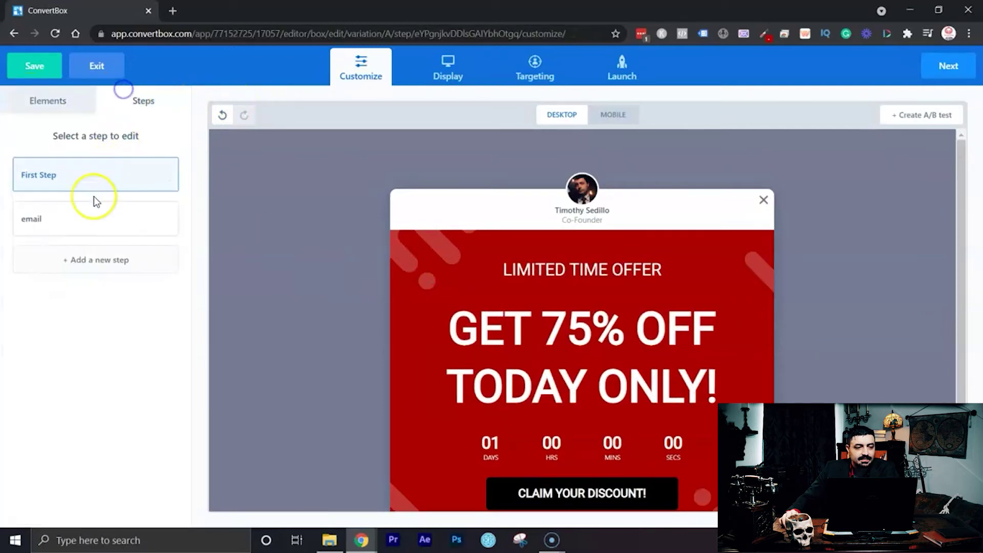
pyautogui.click(84, 218)
# Enlarge the email step headline to 70 px and drag the countdown below the form.
pyautogui.click(686, 406)
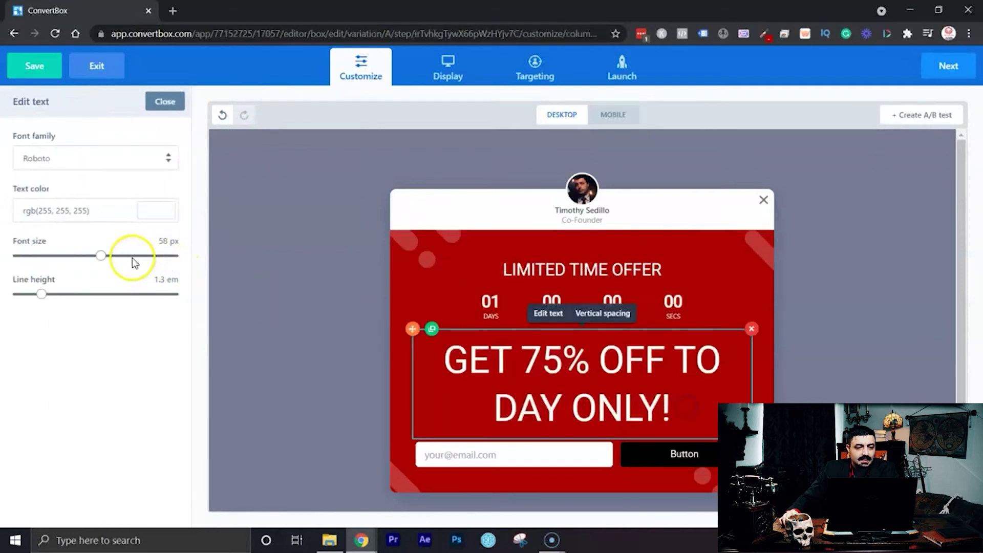
pyautogui.moveTo(99, 256); pyautogui.dragTo(121, 255)
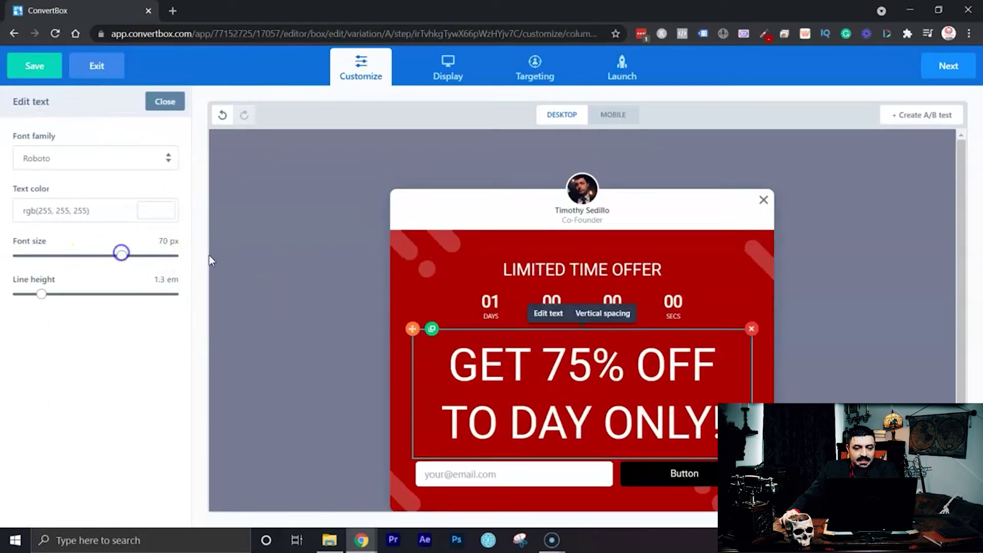
pyautogui.doubleClick(608, 381)
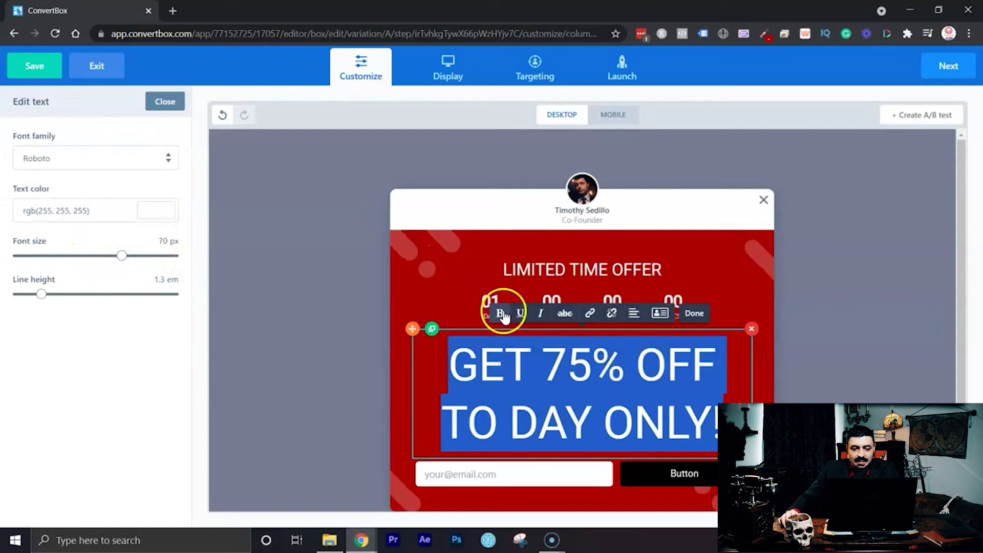
pyautogui.click(869, 318)
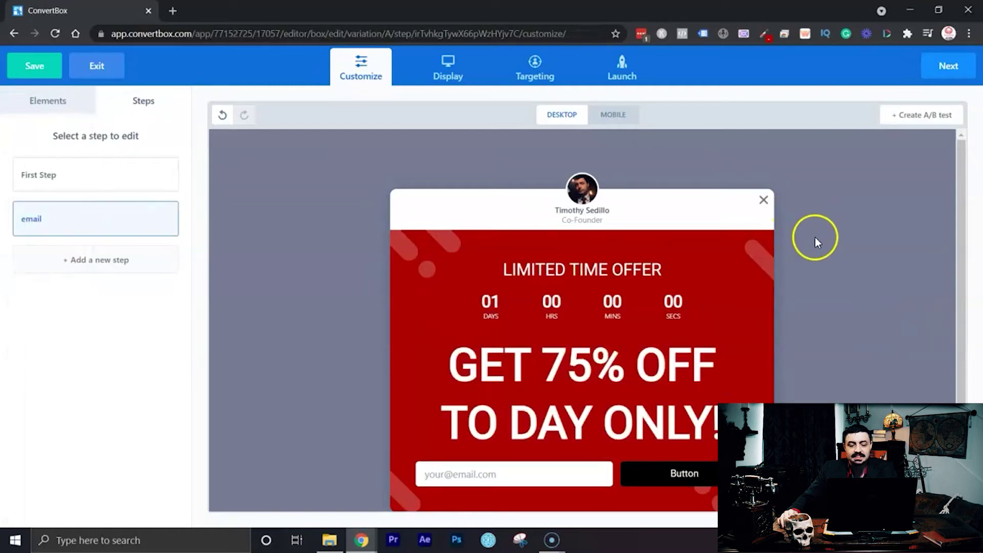
pyautogui.scroll(-1, 828, 239)
pyautogui.moveTo(621, 269); pyautogui.dragTo(609, 460)
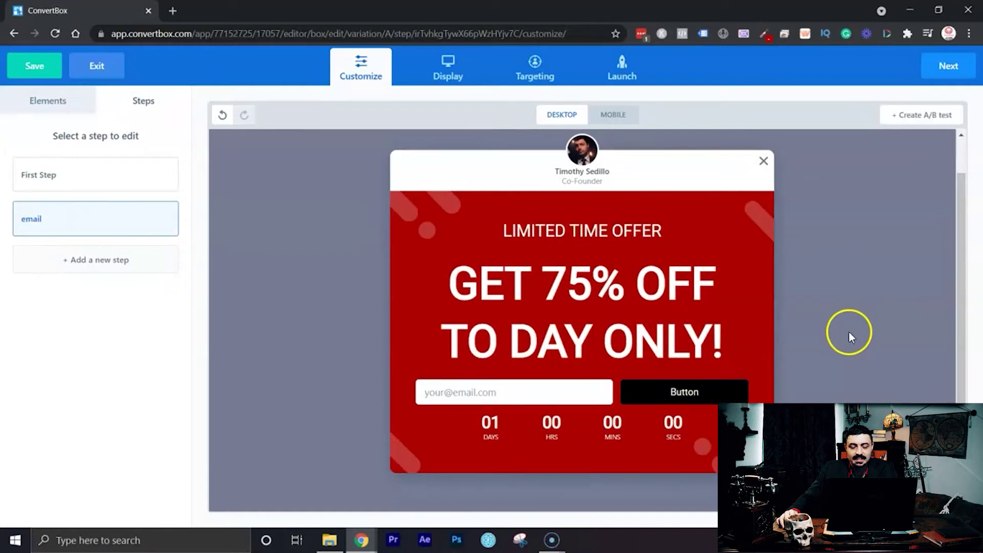
# Drag the countdown up to sit directly beneath the LIMITED TIME OFFER heading.
pyautogui.moveTo(594, 439); pyautogui.dragTo(602, 256)
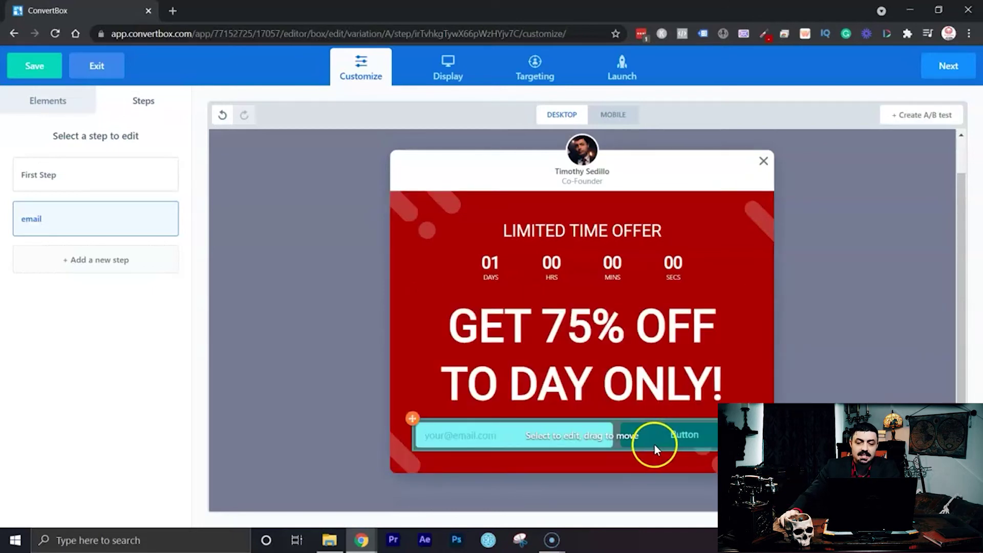
# Open the email form's Form Settings, cancel adding a field, and view its ACTIONS.
pyautogui.click(661, 441)
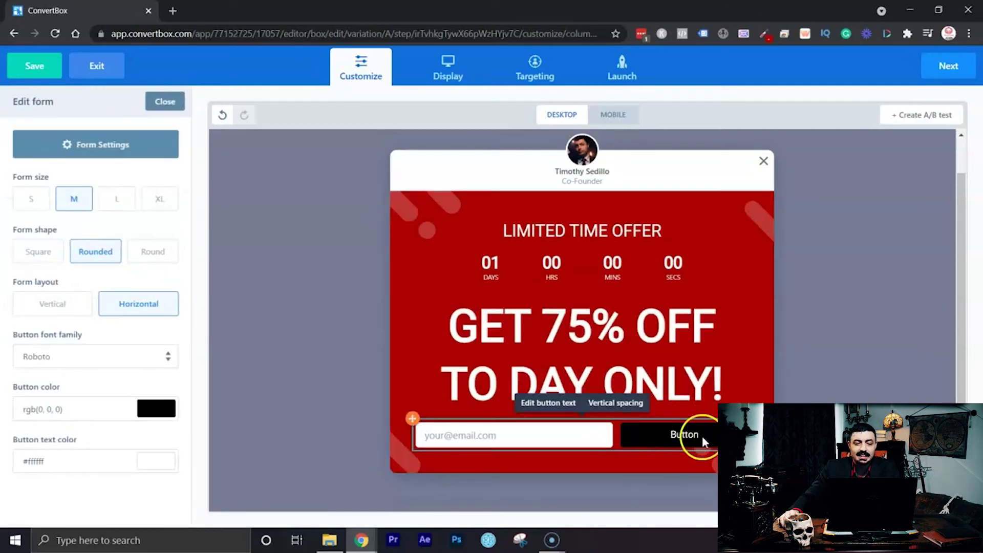
pyautogui.click(143, 153)
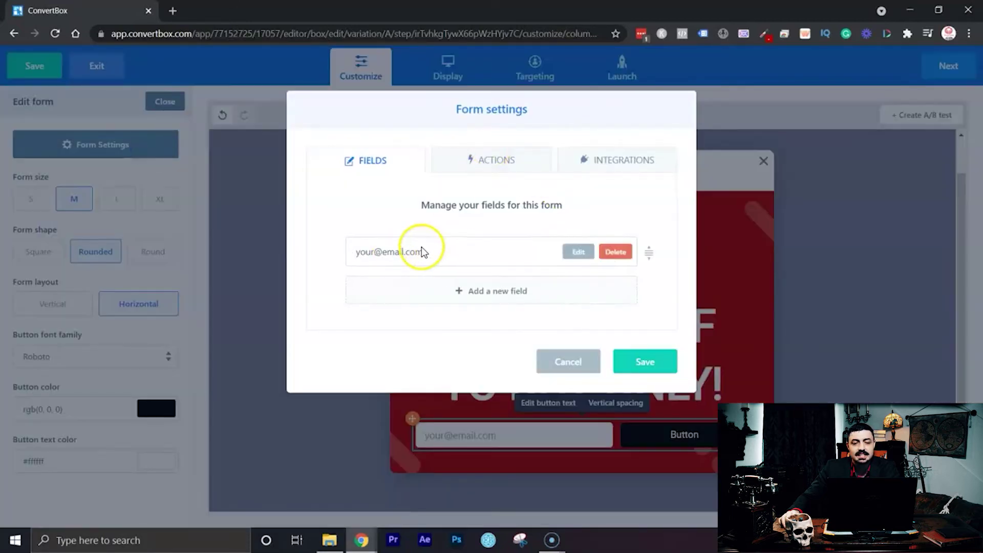
pyautogui.click(473, 290)
pyautogui.click(428, 182)
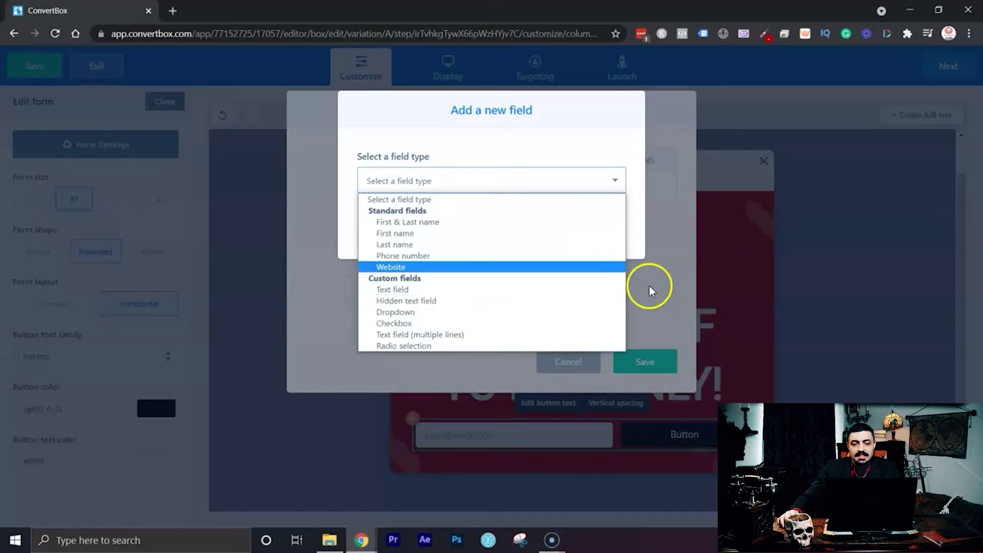
pyautogui.click(655, 289)
pyautogui.click(544, 233)
pyautogui.click(515, 166)
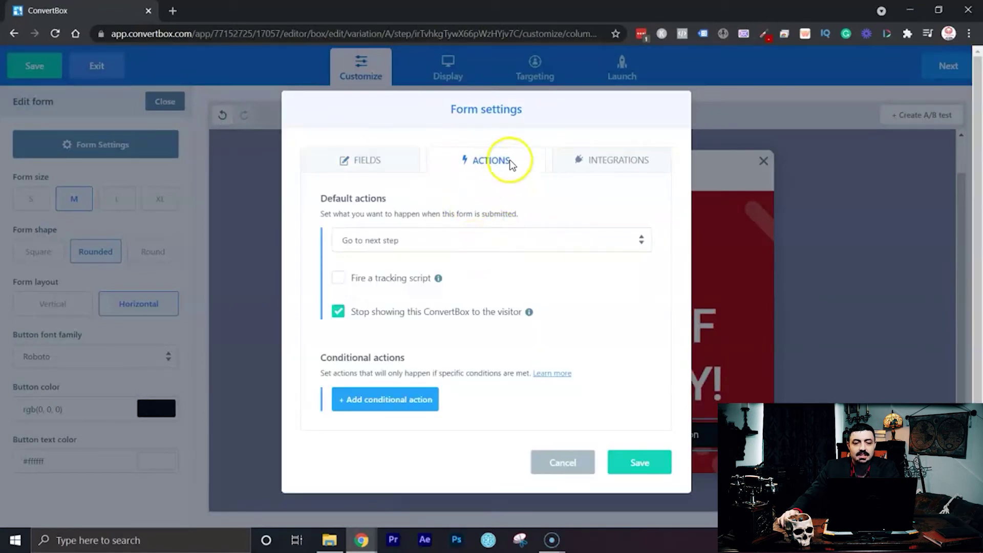
# Set the form's default submit action to Close the ConvertBox, keeping Stop showing checked.
pyautogui.click(424, 244)
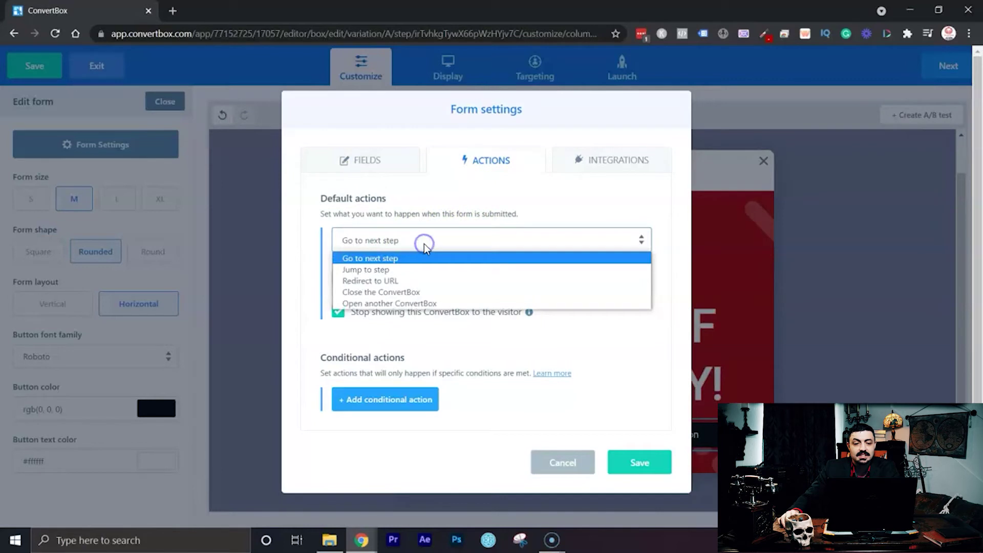
pyautogui.click(424, 281)
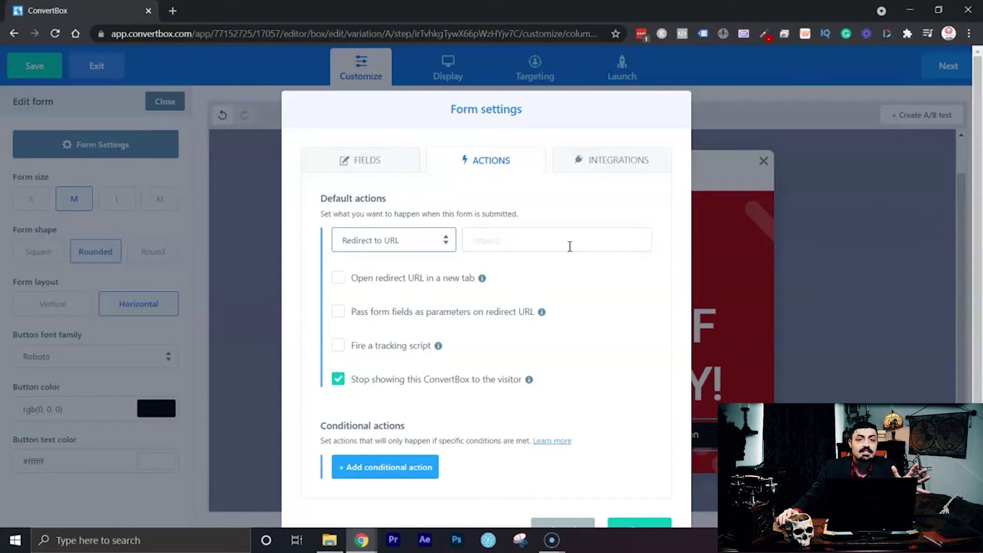
pyautogui.click(428, 243)
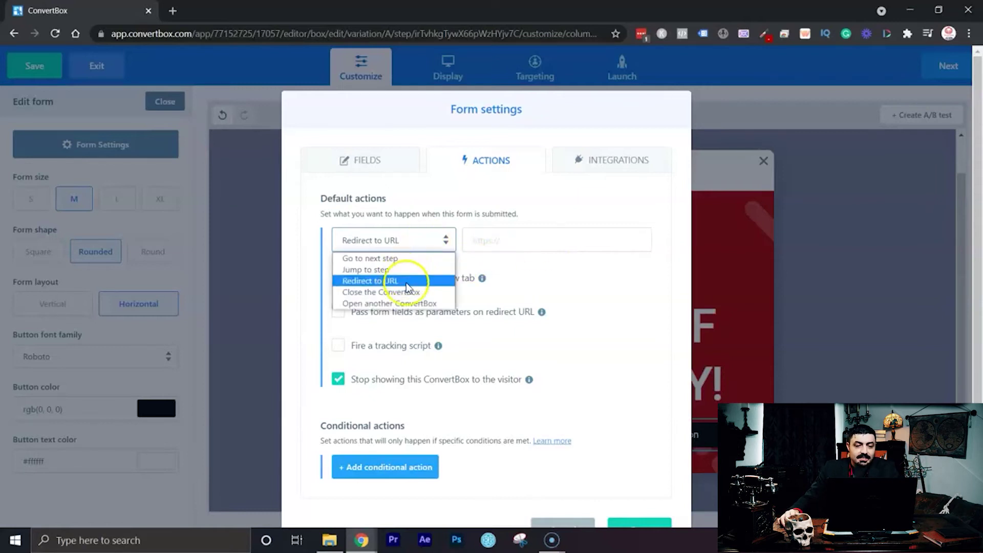
pyautogui.click(449, 296)
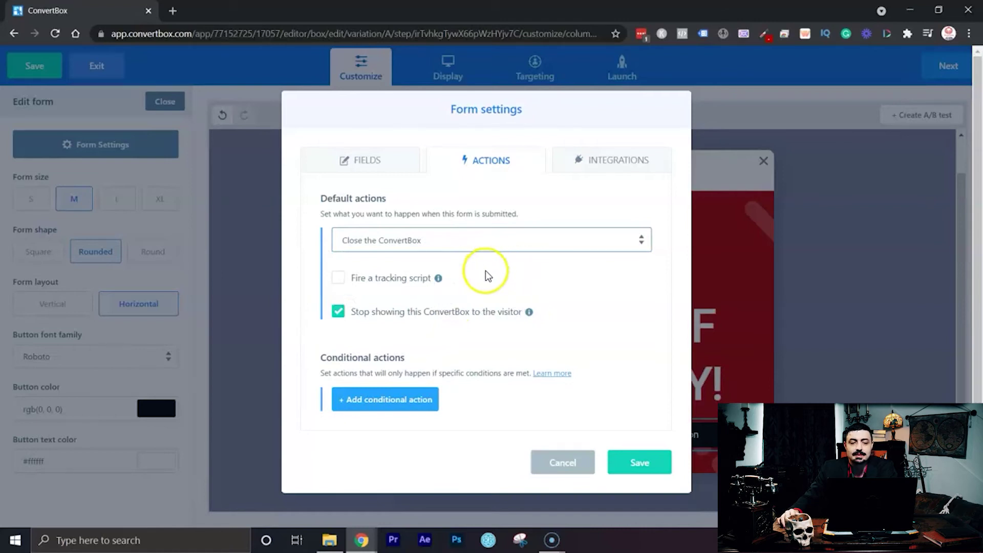
pyautogui.click(516, 237)
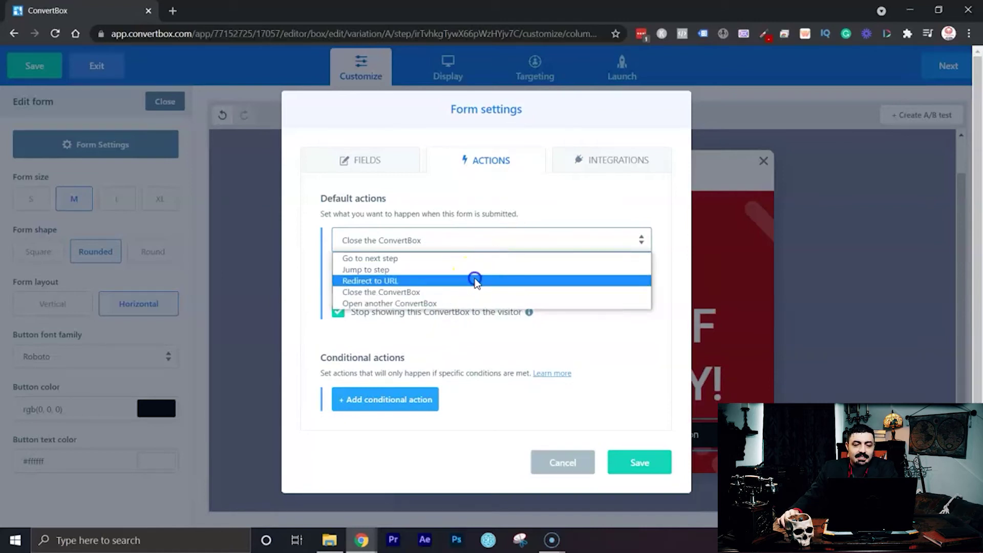
pyautogui.click(474, 281)
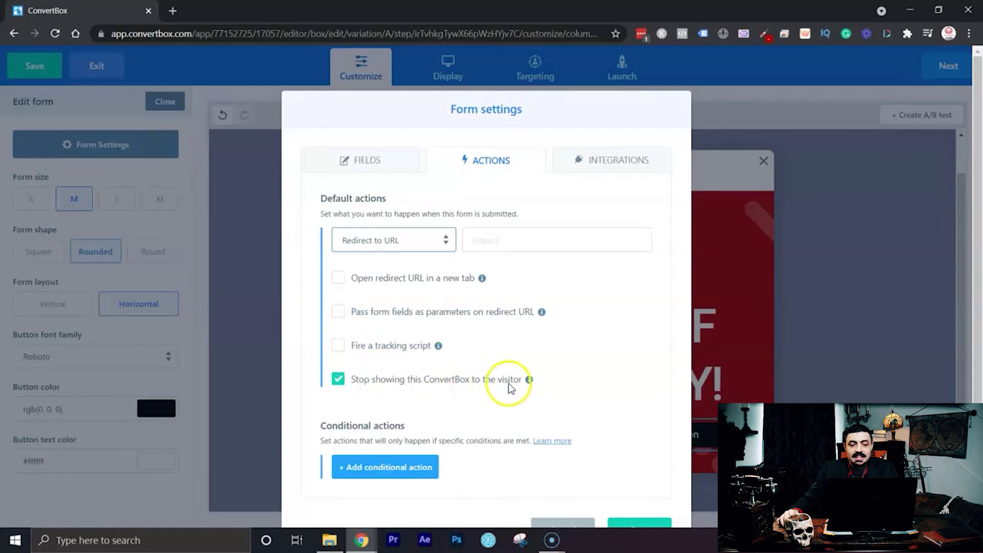
pyautogui.moveTo(530, 380)
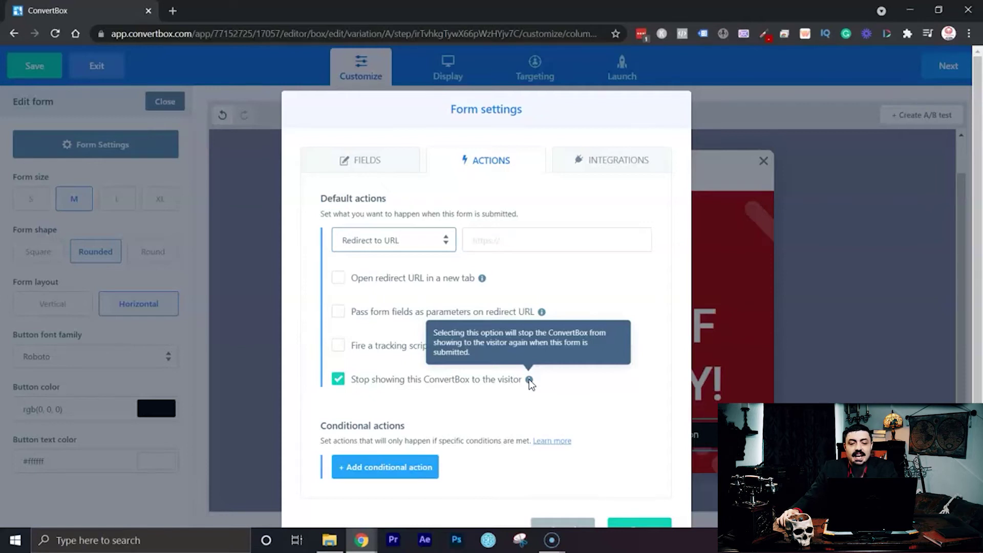
pyautogui.click(391, 243)
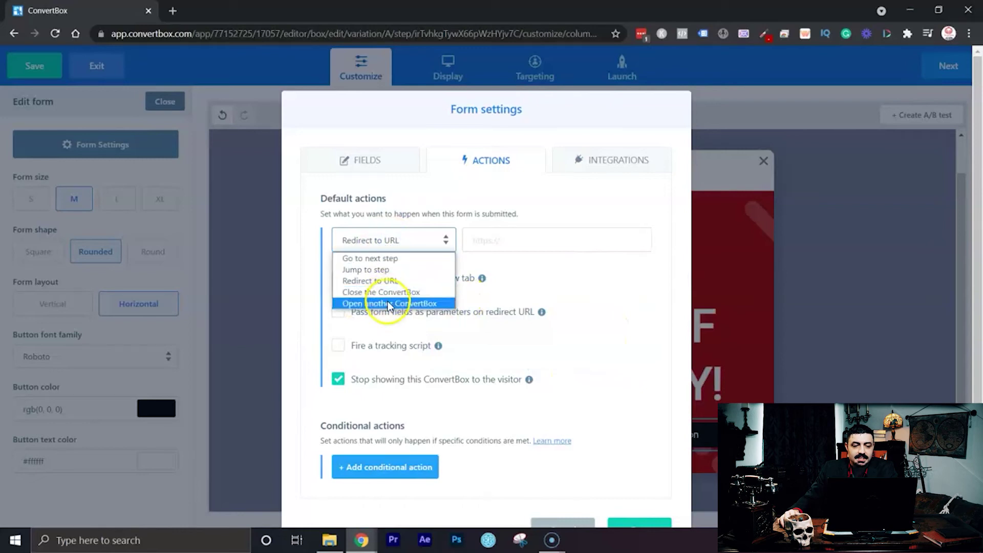
pyautogui.click(388, 301)
pyautogui.click(398, 242)
pyautogui.click(395, 290)
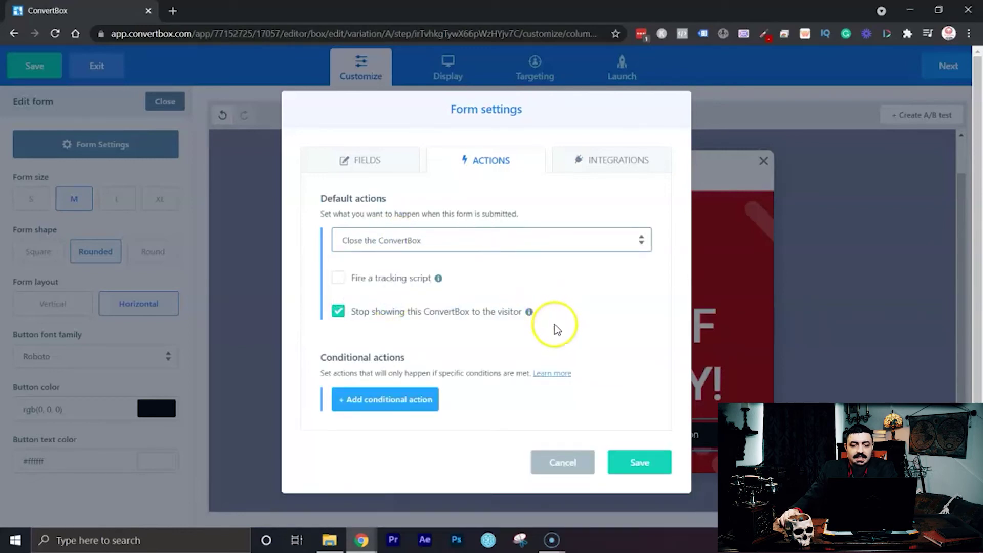
pyautogui.click(621, 166)
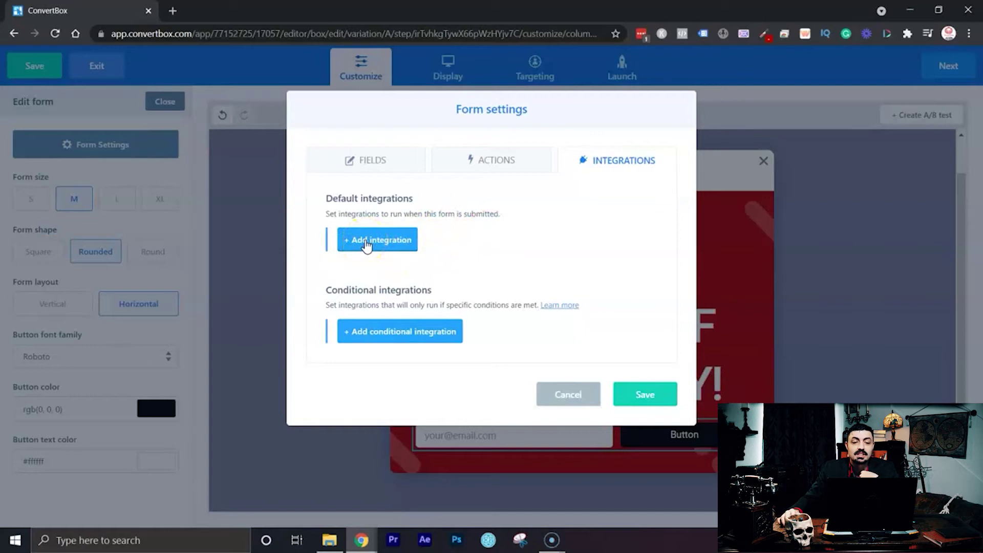
pyautogui.click(395, 242)
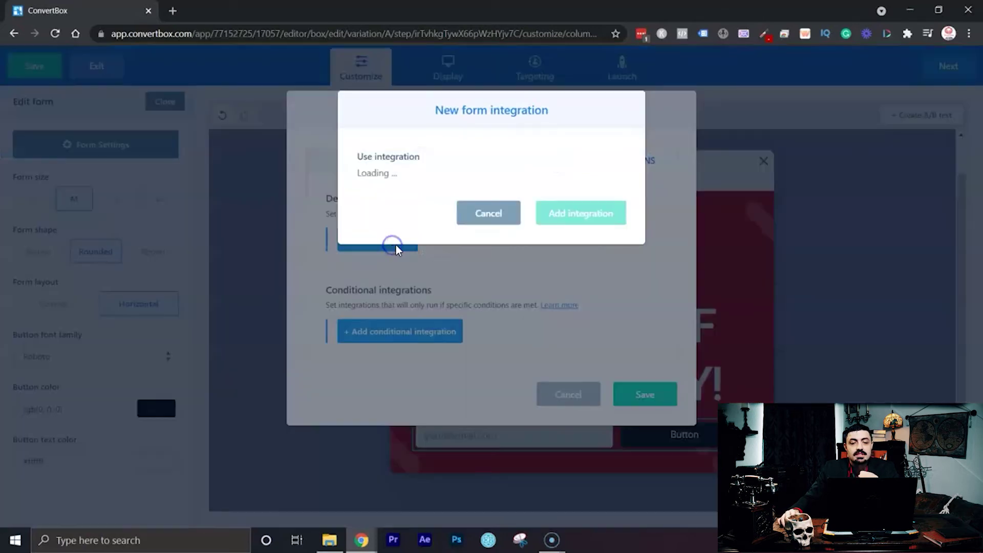
pyautogui.click(561, 223)
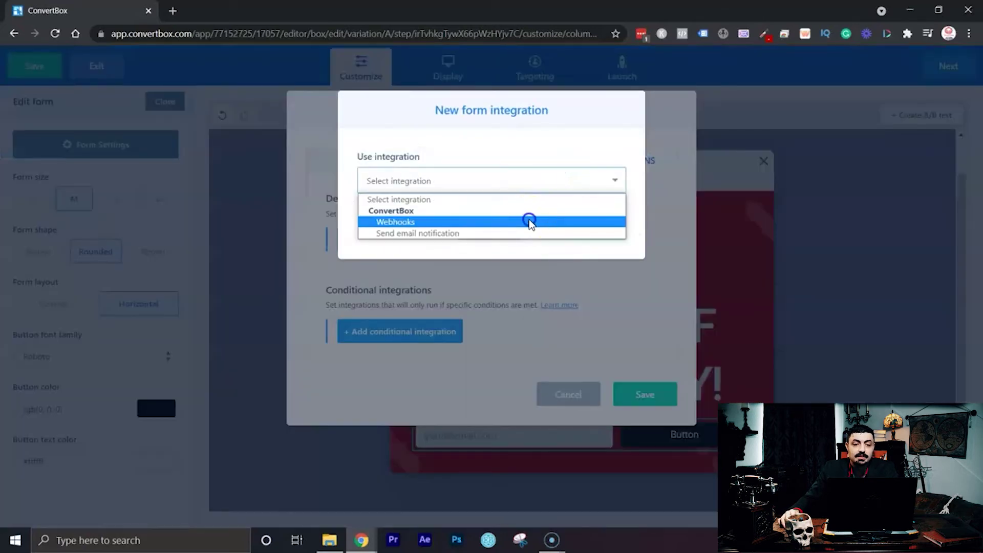
pyautogui.click(531, 222)
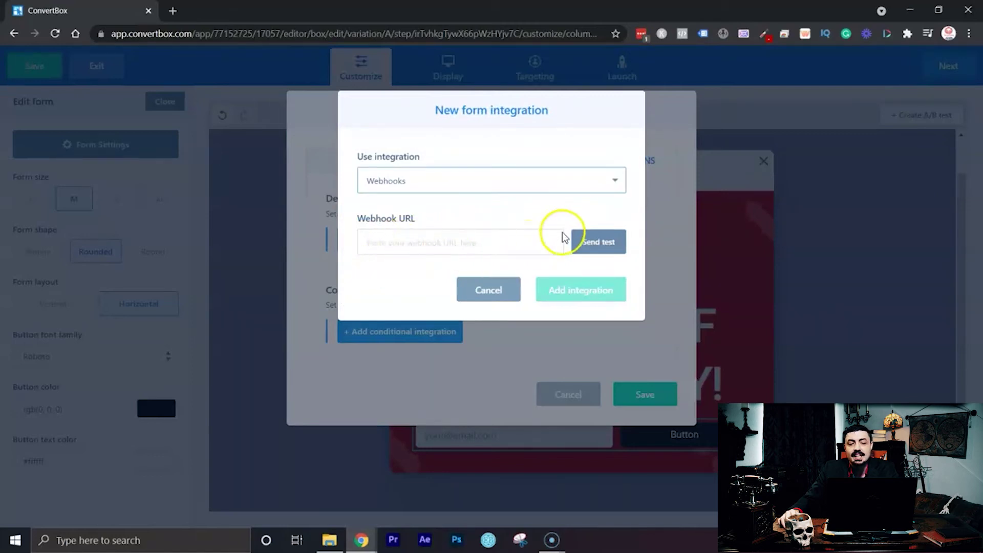
pyautogui.click(473, 294)
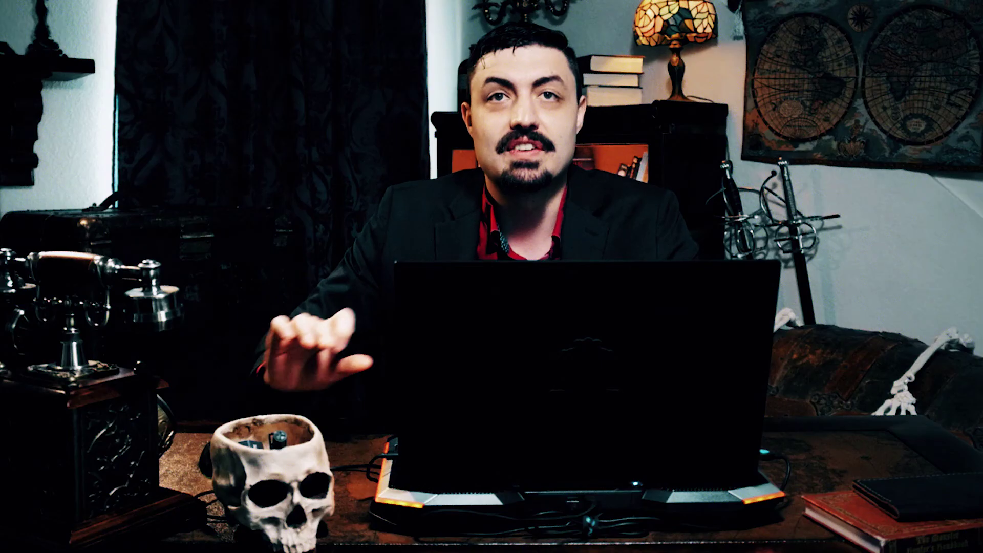
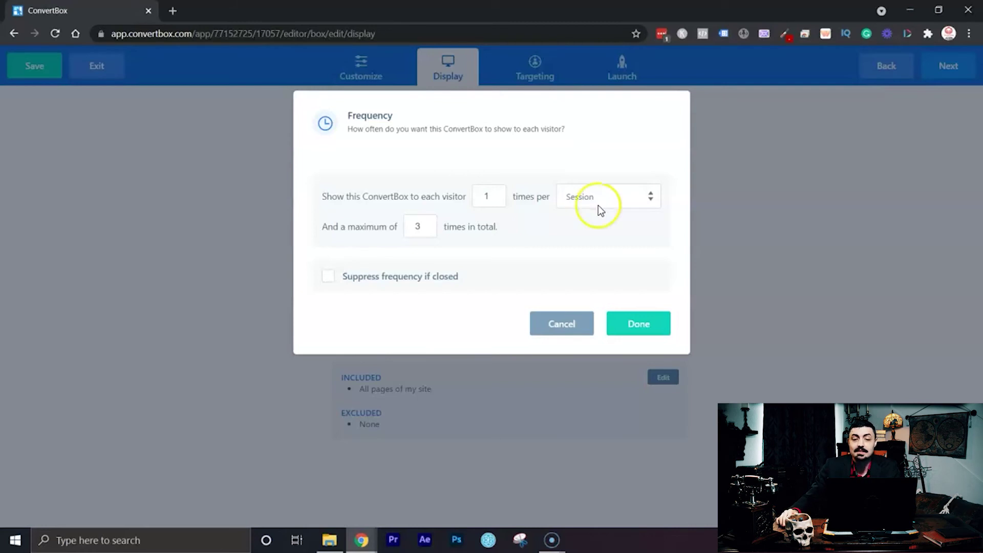
# Keep the frequency at once per session and three times total, leaving close-suppression off.
pyautogui.click(325, 279)
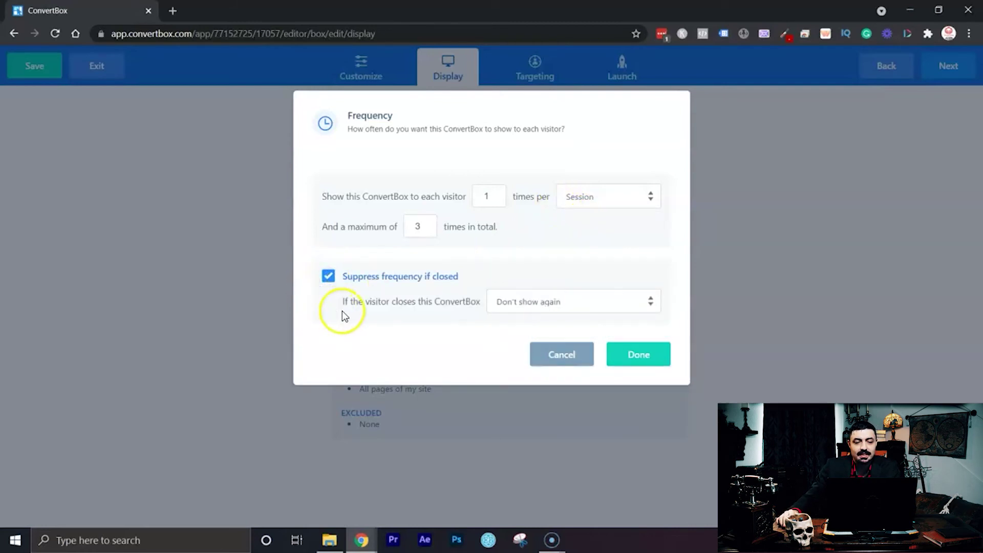
pyautogui.click(567, 303)
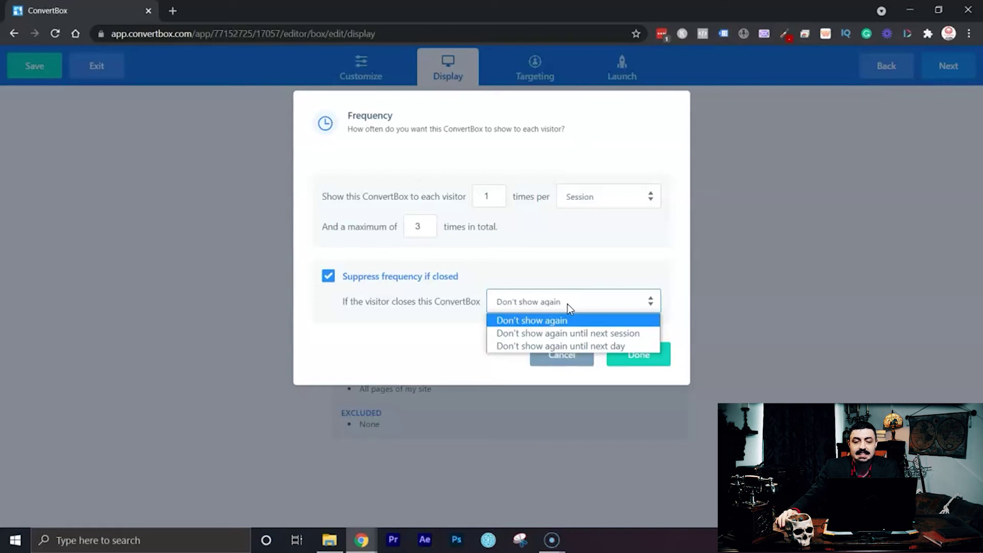
pyautogui.click(567, 303)
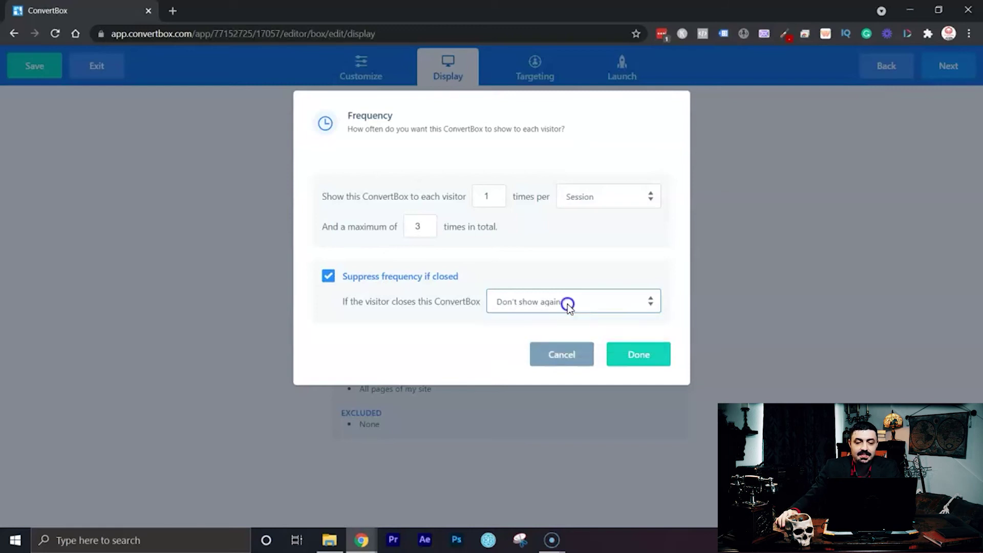
pyautogui.click(328, 276)
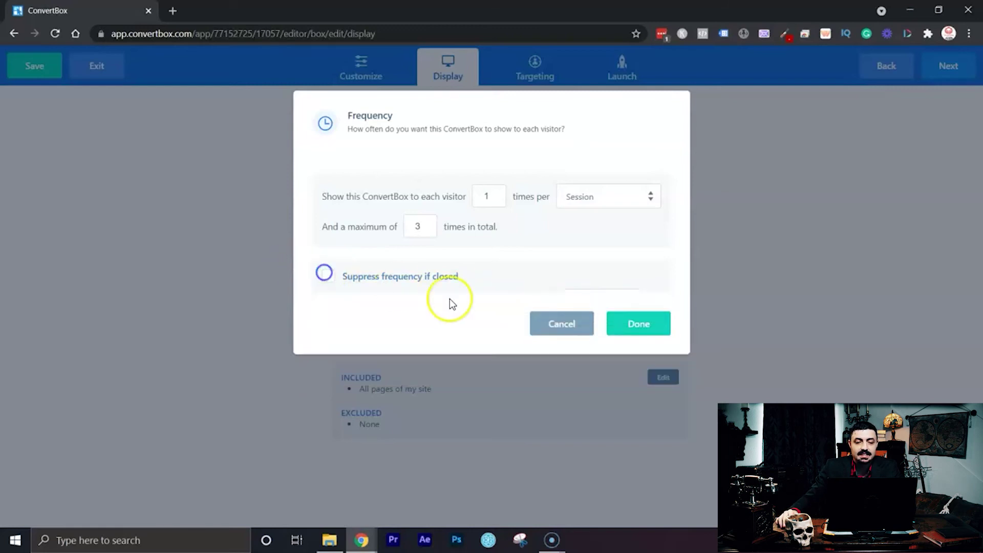
pyautogui.click(647, 333)
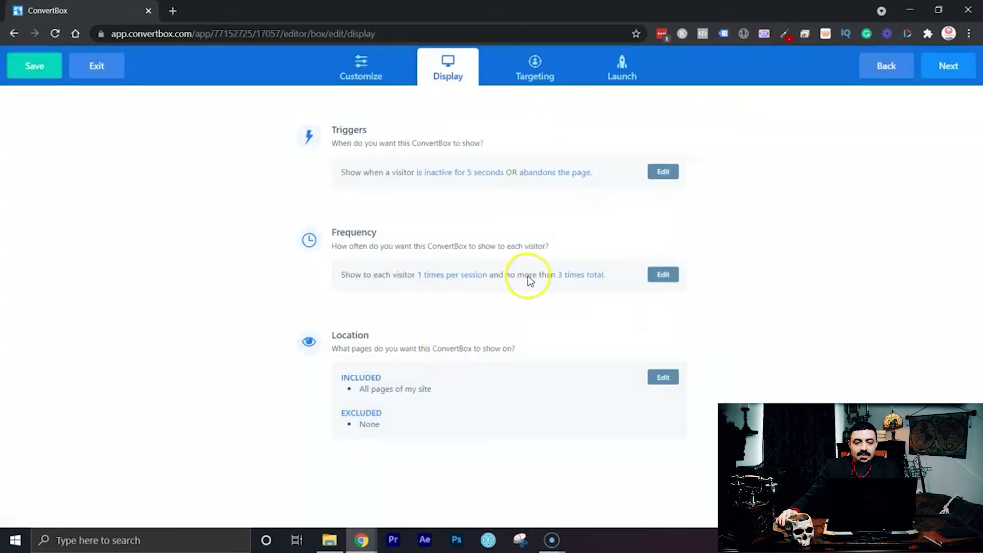
# Review the include and exclude page rules, discard them to keep all pages, and continue to Targeting.
pyautogui.click(661, 384)
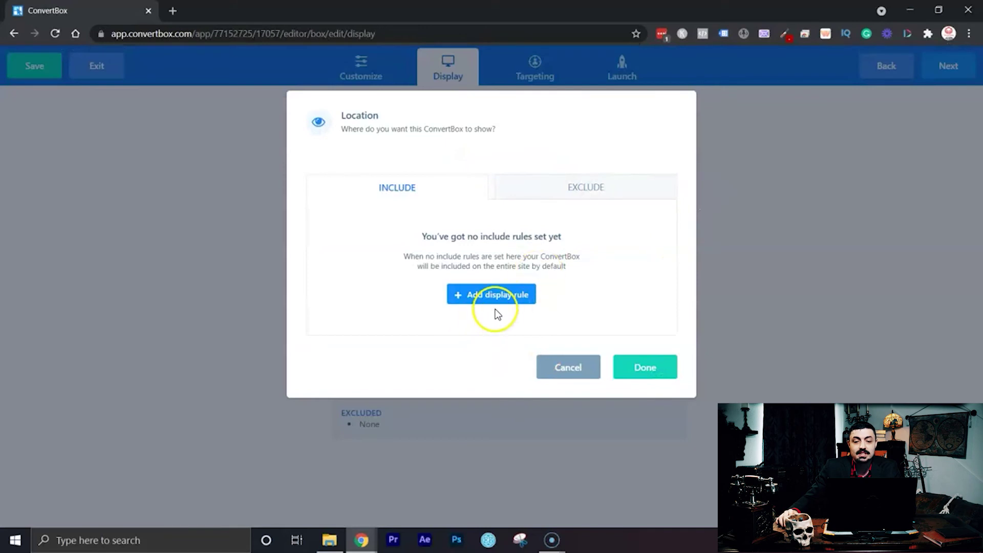
pyautogui.click(498, 294)
pyautogui.click(435, 225)
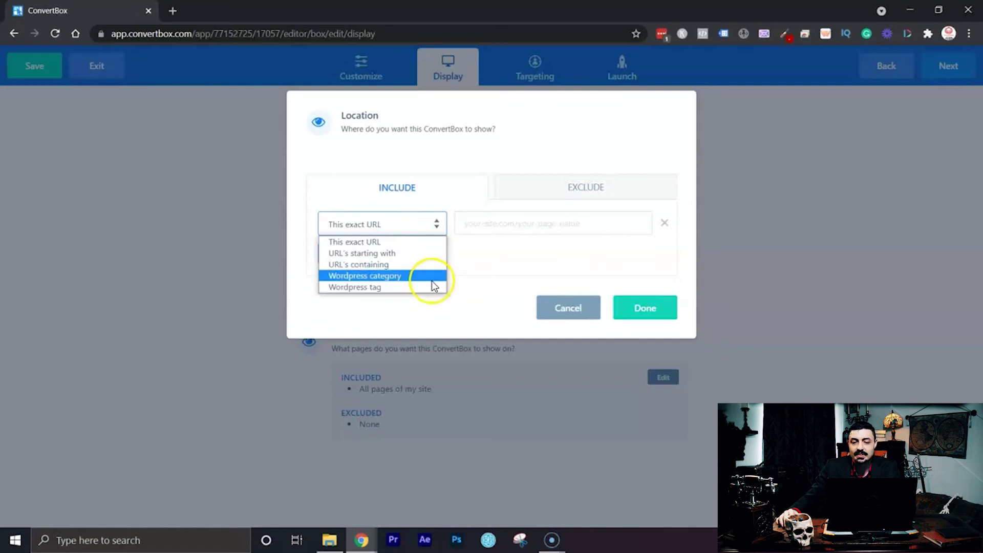
pyautogui.click(523, 247)
pyautogui.click(595, 188)
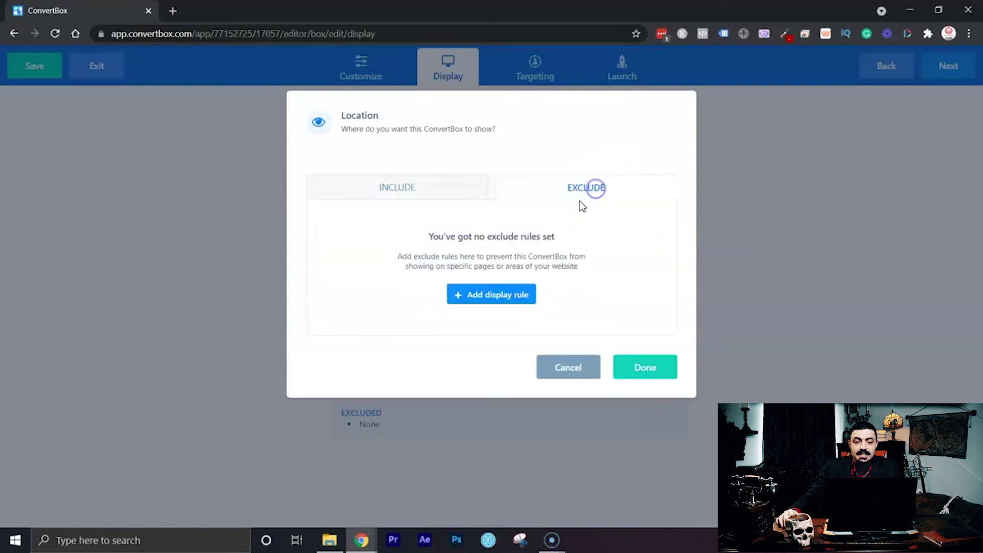
pyautogui.click(449, 193)
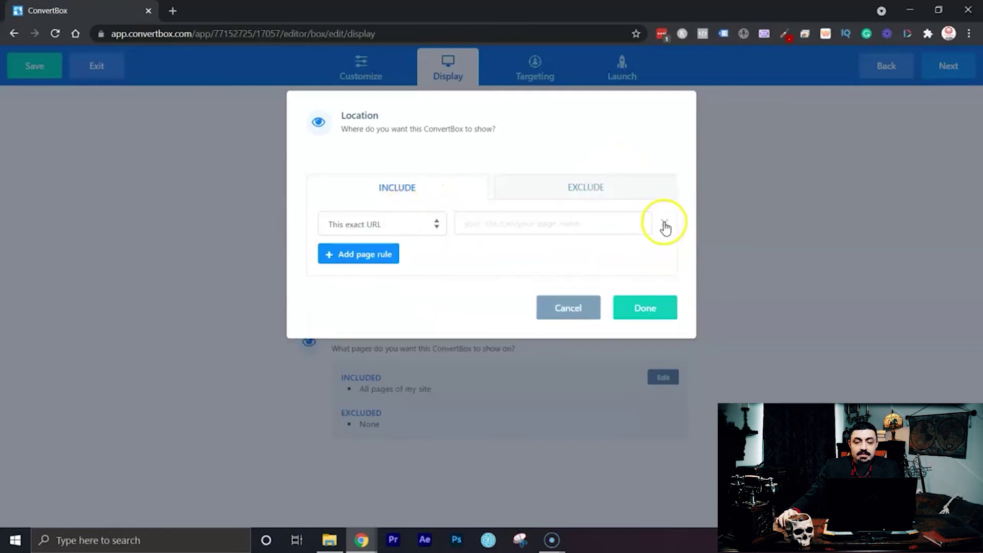
pyautogui.click(573, 308)
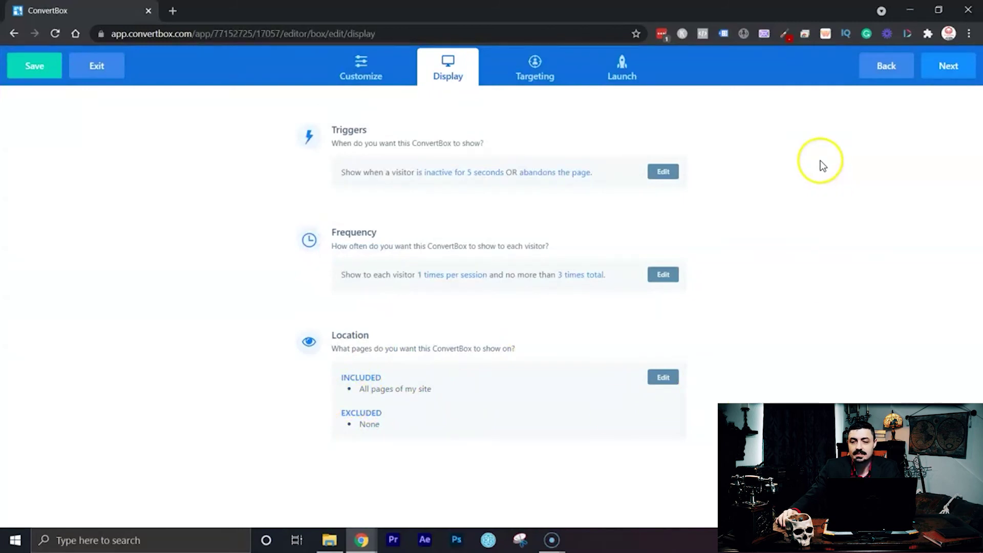
pyautogui.click(948, 67)
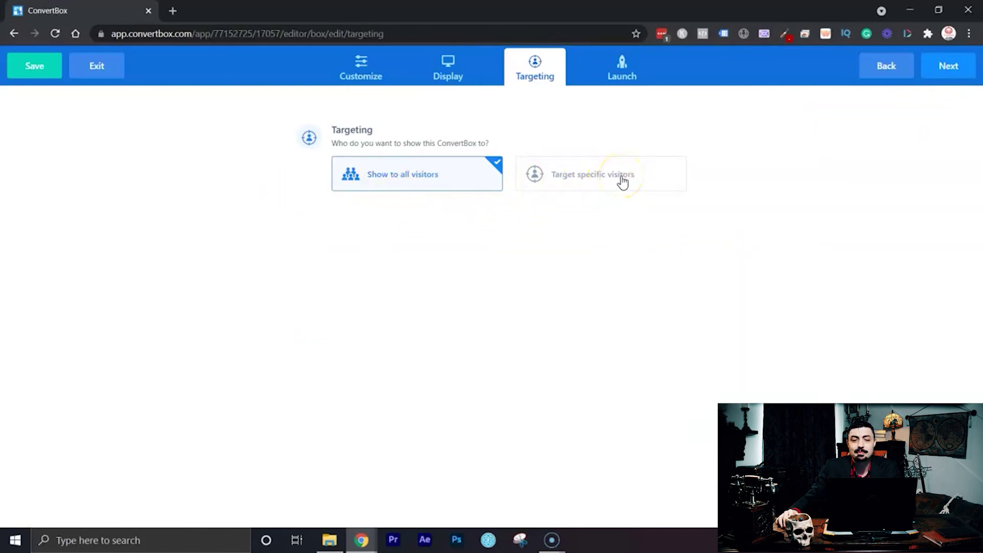
# Switch to Target specific visitors and list the conditional rule types for a new rule.
pyautogui.click(622, 181)
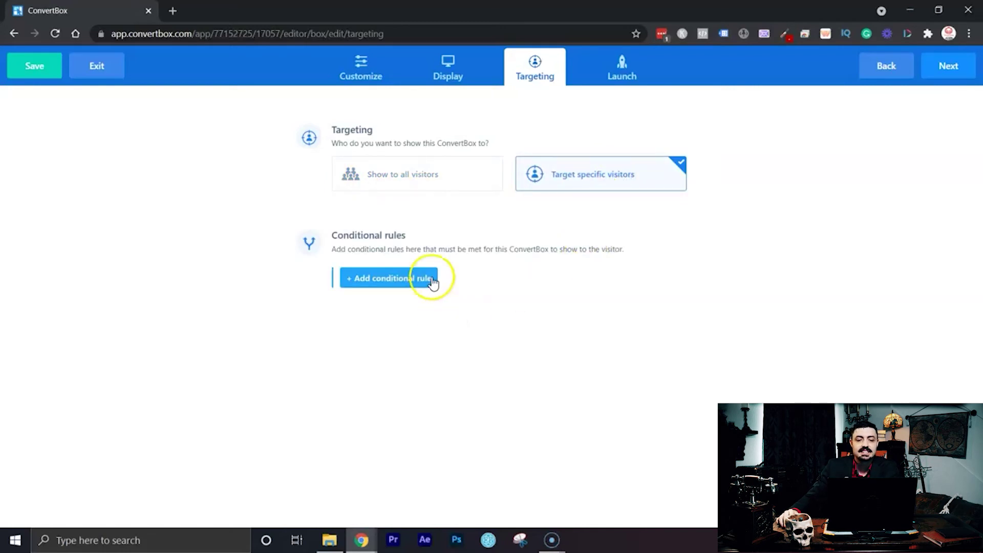
pyautogui.click(428, 277)
pyautogui.click(509, 176)
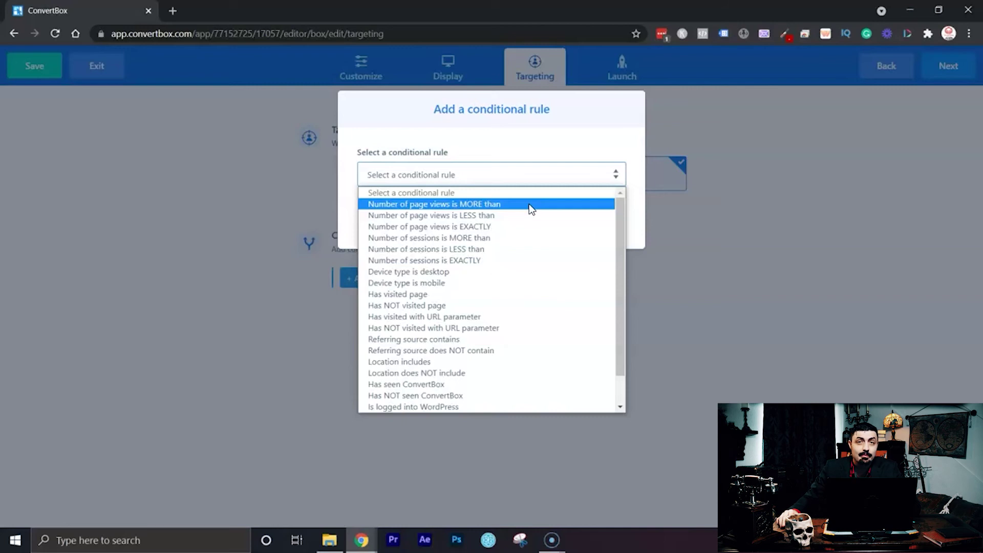
# Browse the page-view, session, device and location rule types, then cancel without adding one.
pyautogui.click(532, 219)
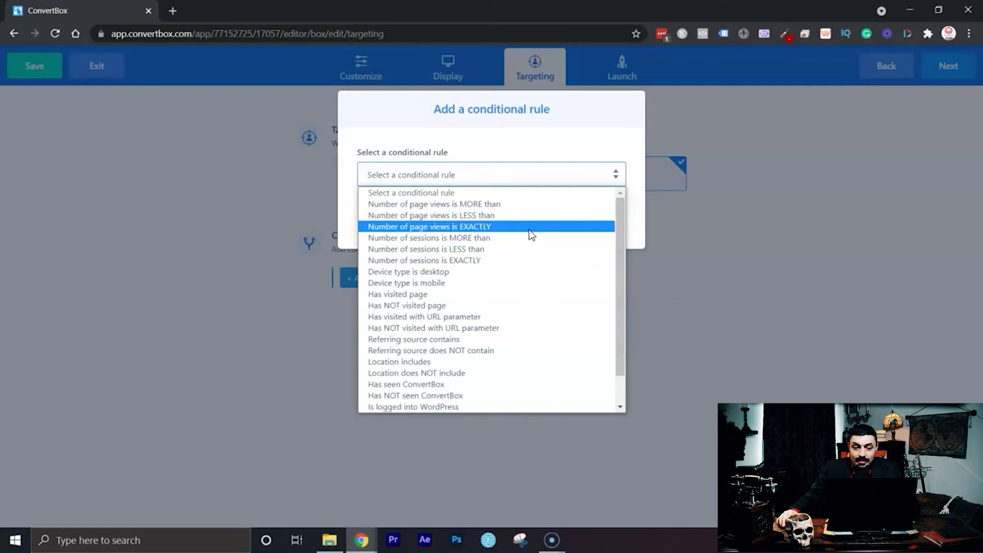
pyautogui.click(531, 237)
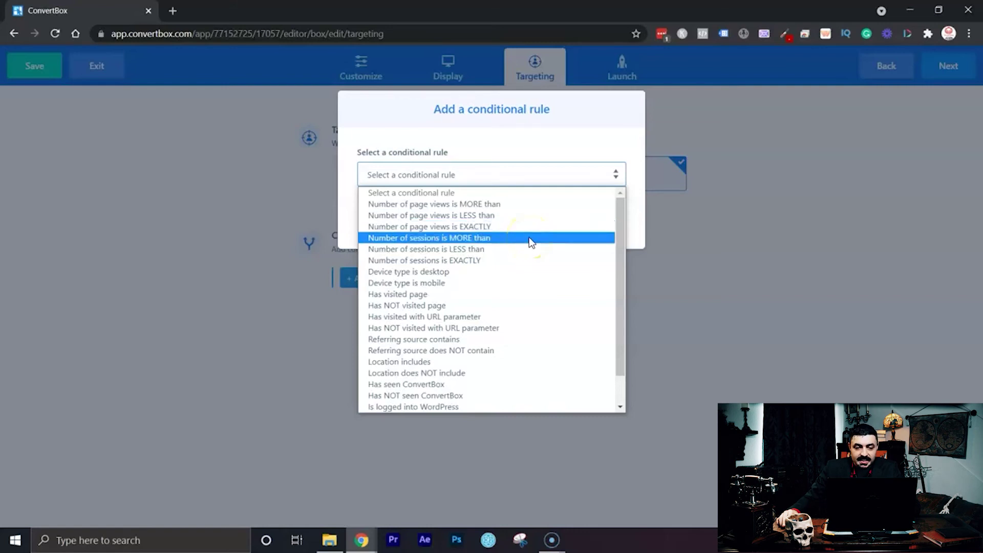
pyautogui.click(526, 262)
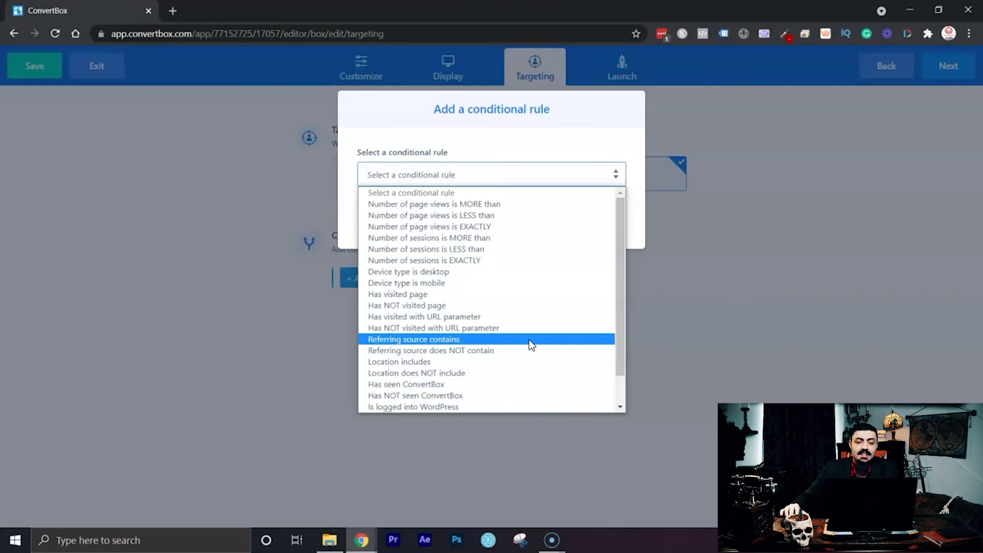
pyautogui.click(529, 353)
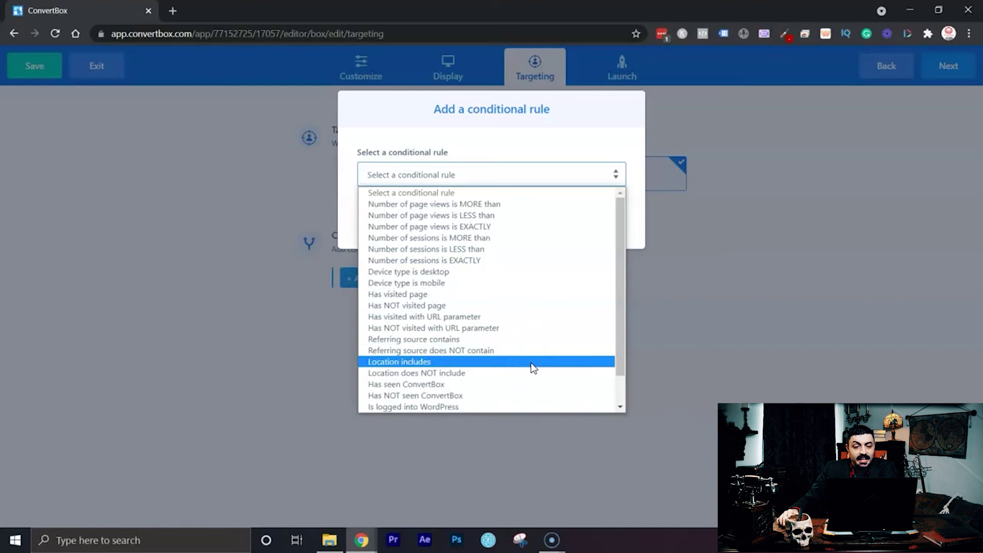
pyautogui.moveTo(531, 367)
pyautogui.mouseDown()
pyautogui.moveTo(529, 410)
pyautogui.moveTo(538, 401)
pyautogui.moveTo(524, 374)
pyautogui.mouseUp()
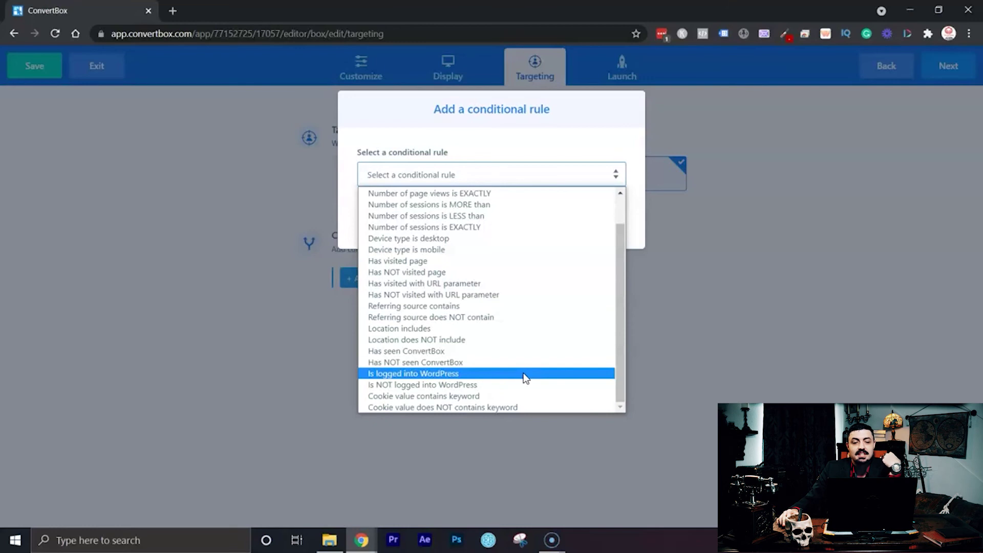
pyautogui.moveTo(525, 376); pyautogui.dragTo(528, 392)
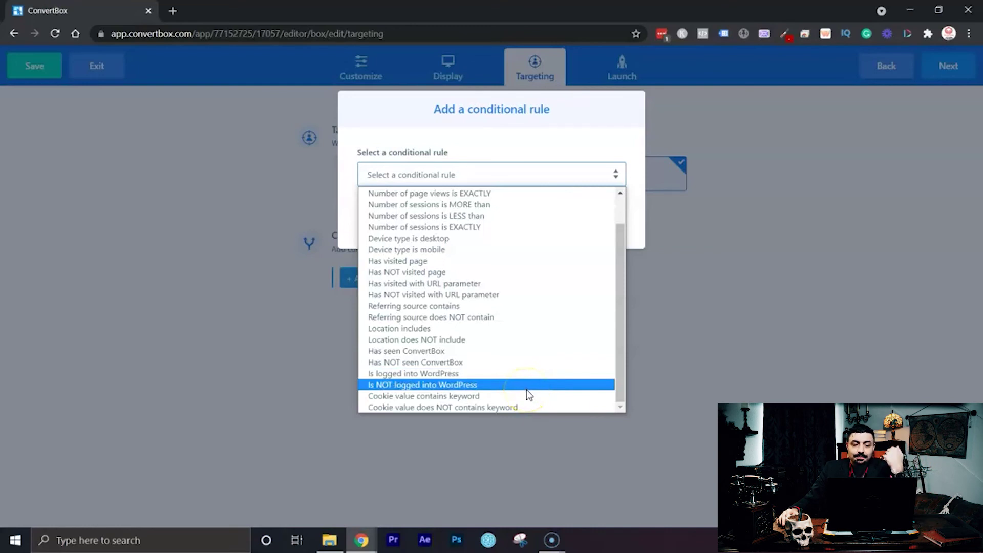
pyautogui.click(545, 384)
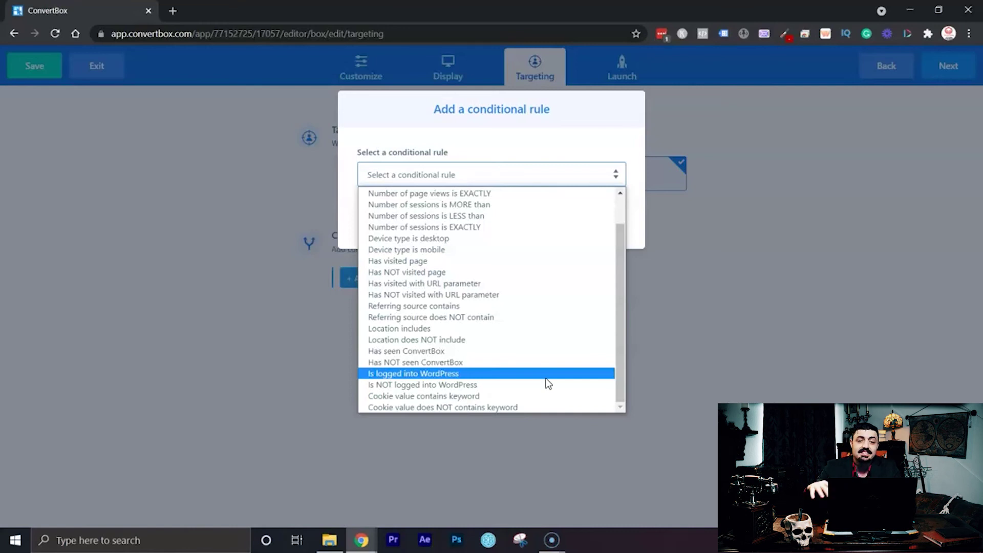
pyautogui.scroll(2, 547, 383)
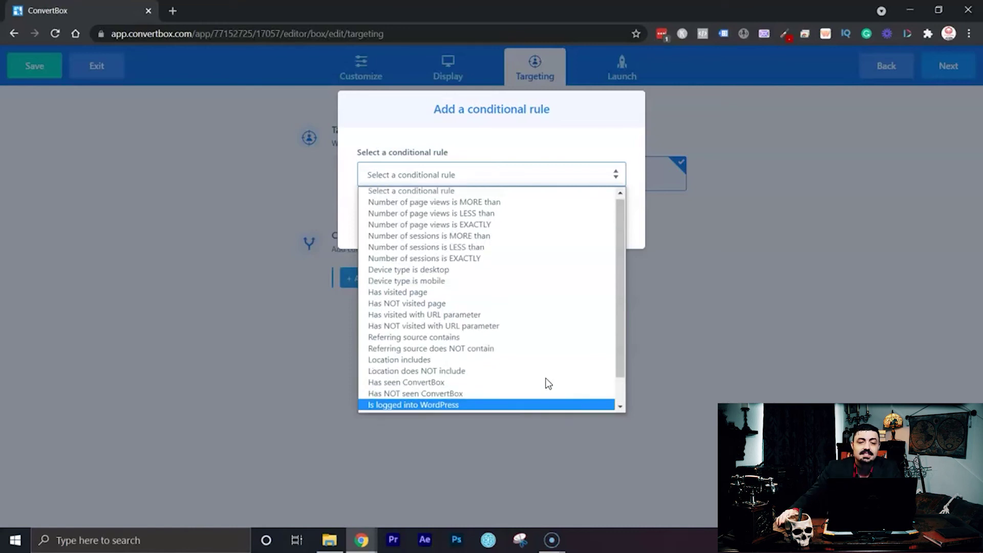
pyautogui.click(647, 148)
pyautogui.click(538, 219)
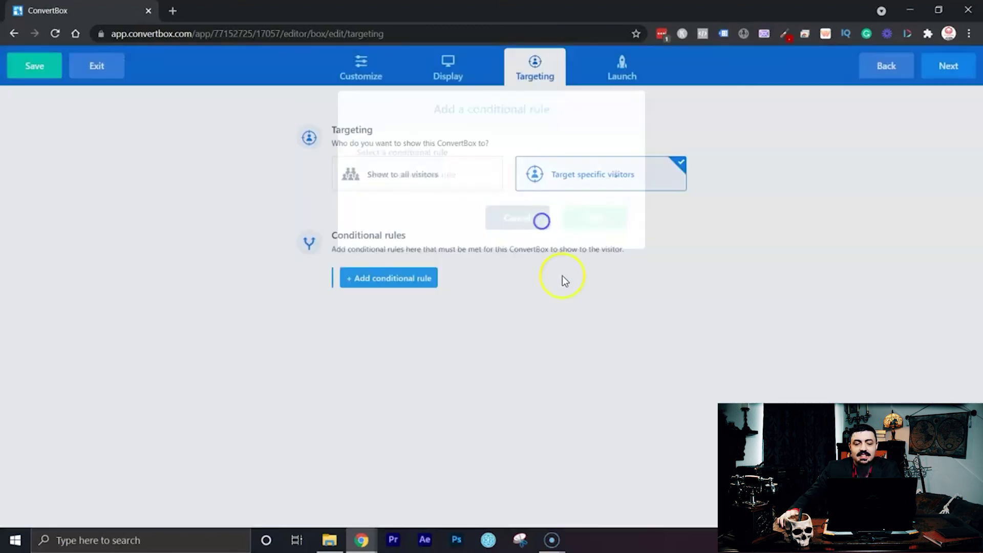
# Show the Test box to all visitors, set its status to Active, and finish.
pyautogui.click(448, 182)
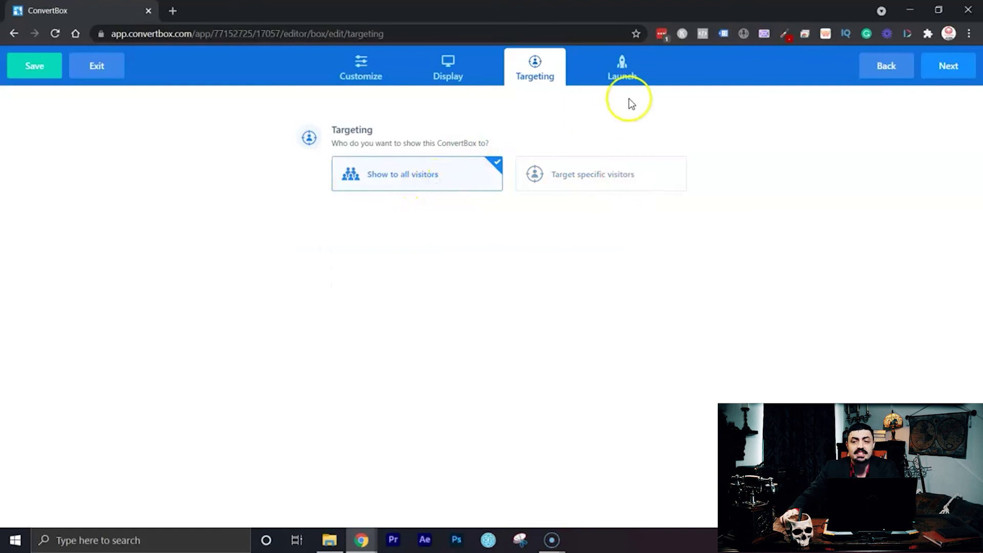
pyautogui.click(954, 69)
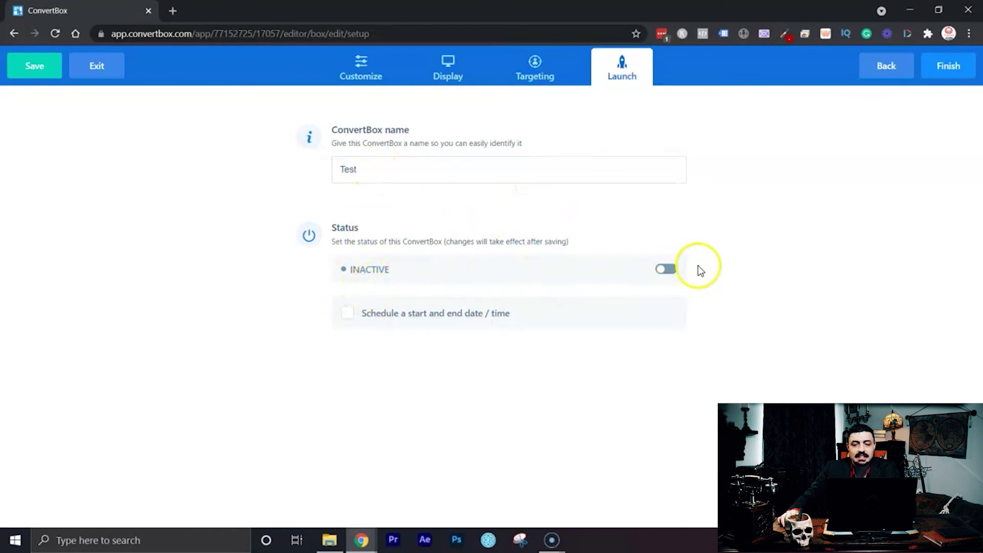
pyautogui.click(665, 274)
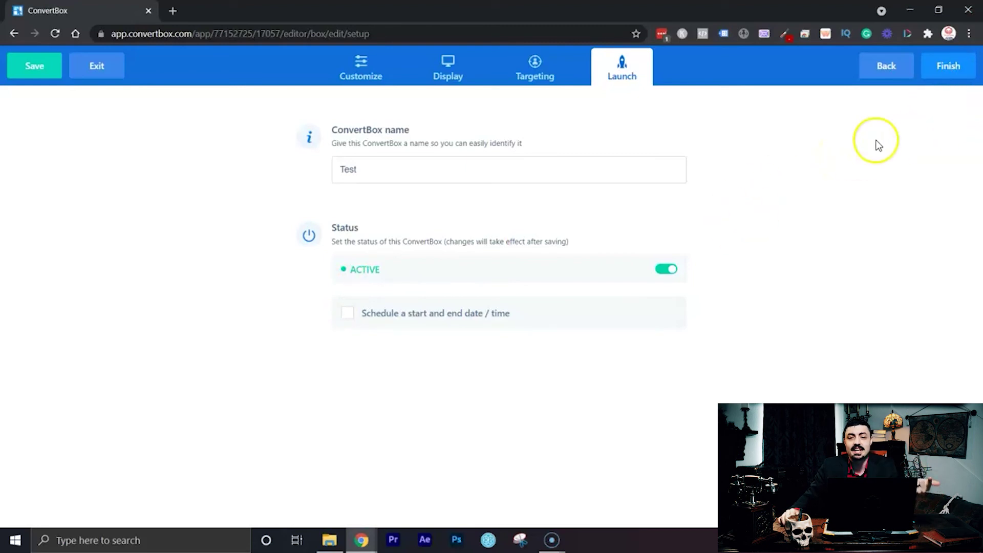
pyautogui.click(942, 67)
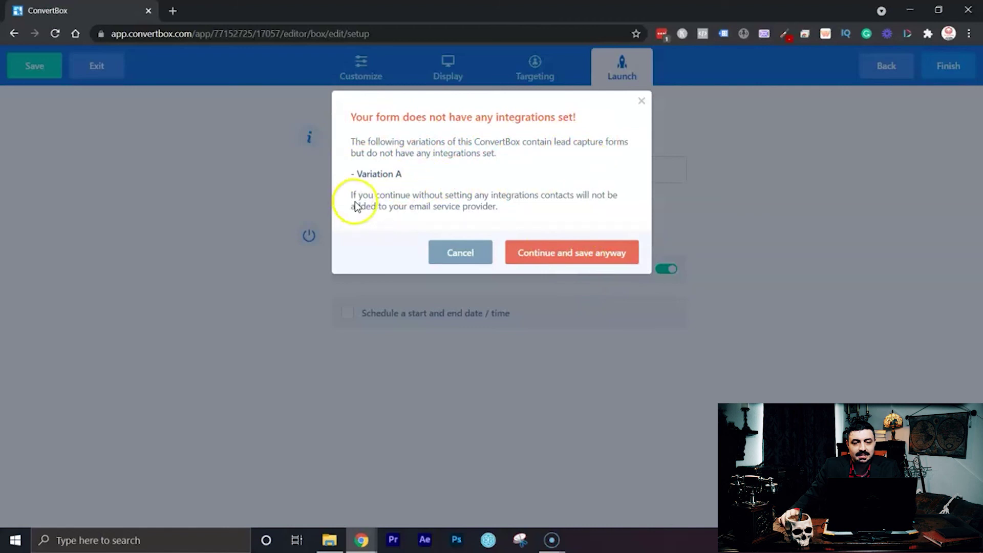
# Save the Test box without integrations and go to the ConvertBox dashboard.
pyautogui.click(569, 255)
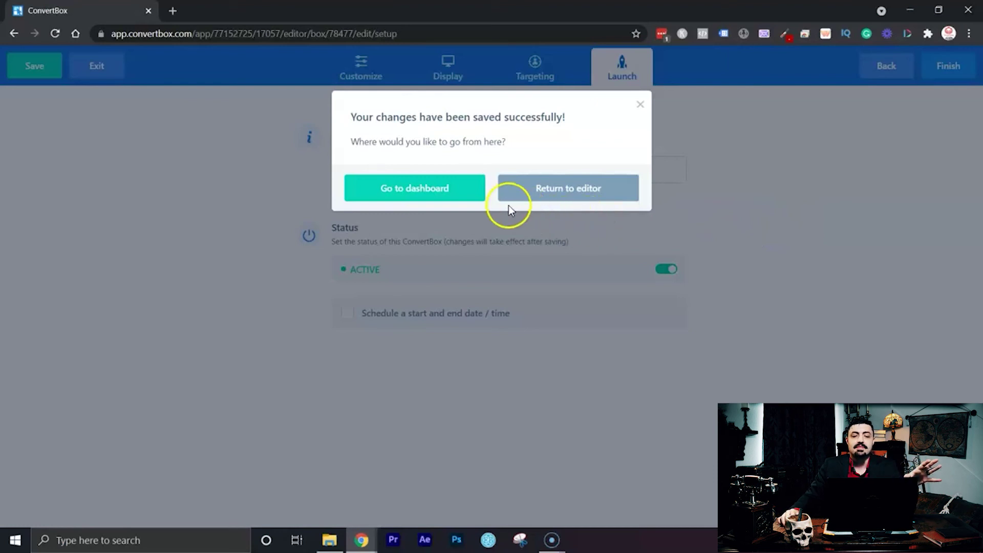
pyautogui.click(446, 193)
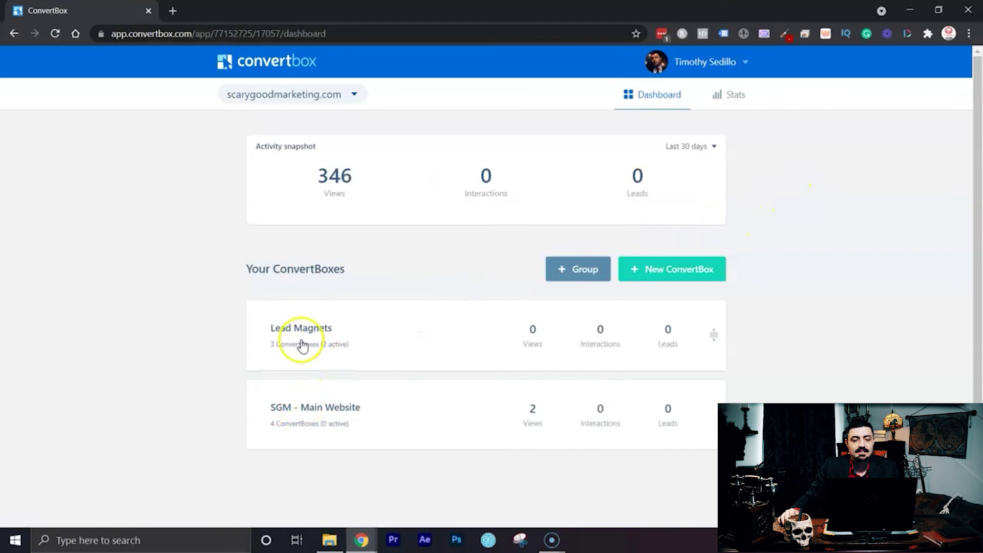
pyautogui.click(172, 10)
# Load scarygoodmarketing.com in a new tab to see the live popup.
pyautogui.write('s')
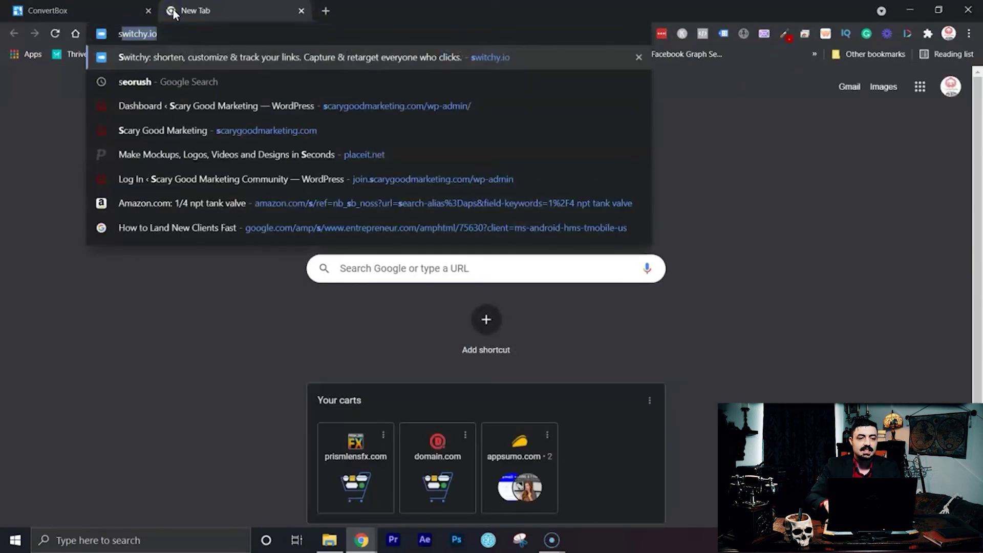
pyautogui.press('Down')
pyautogui.press('Down')
pyautogui.press('Down')
pyautogui.press('Return')
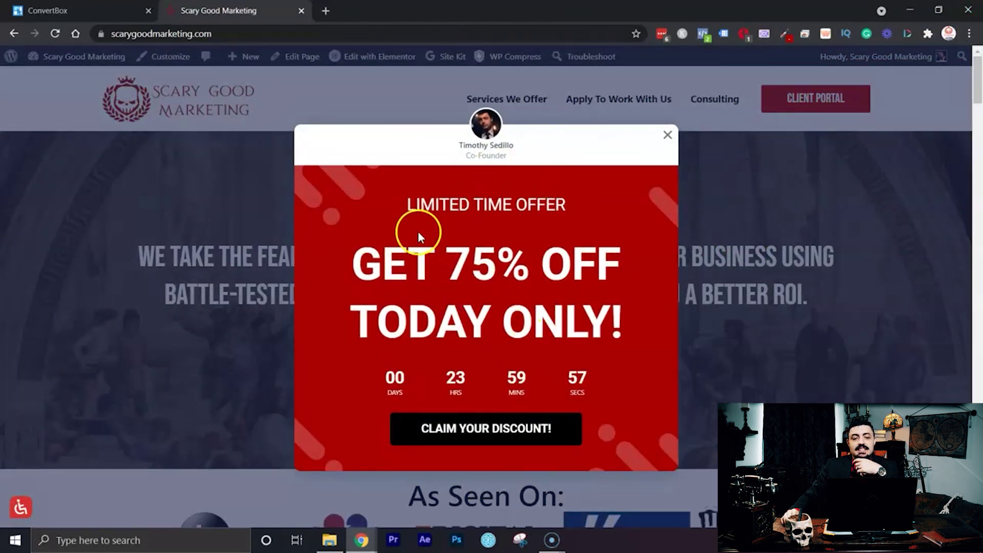
pyautogui.scroll(-2, 505, 318)
pyautogui.scroll(2, 507, 313)
pyautogui.scroll(-5, 694, 306)
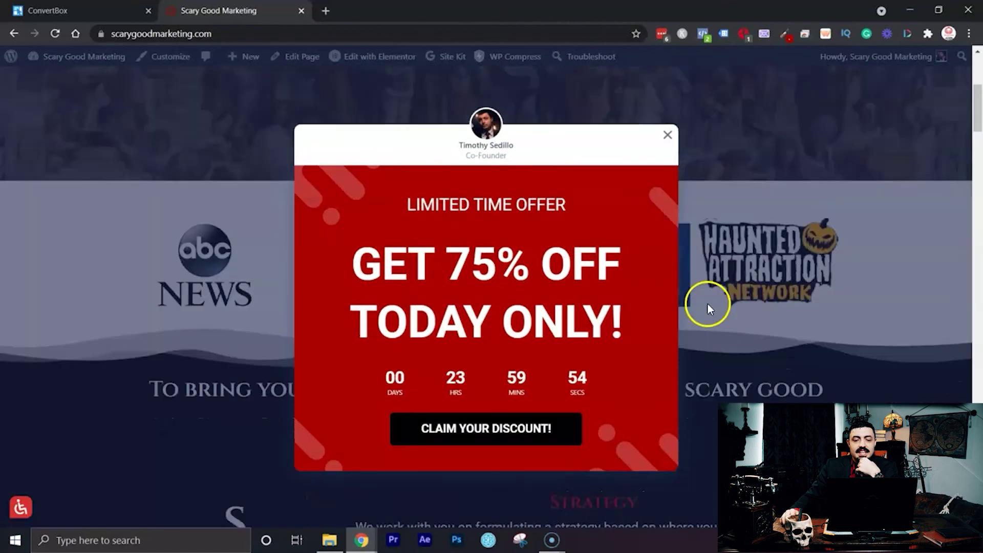
pyautogui.scroll(5, 704, 305)
# Advance the Limited Time Offer popup with CLAIM YOUR DISCOUNT!, then close it.
pyautogui.click(509, 432)
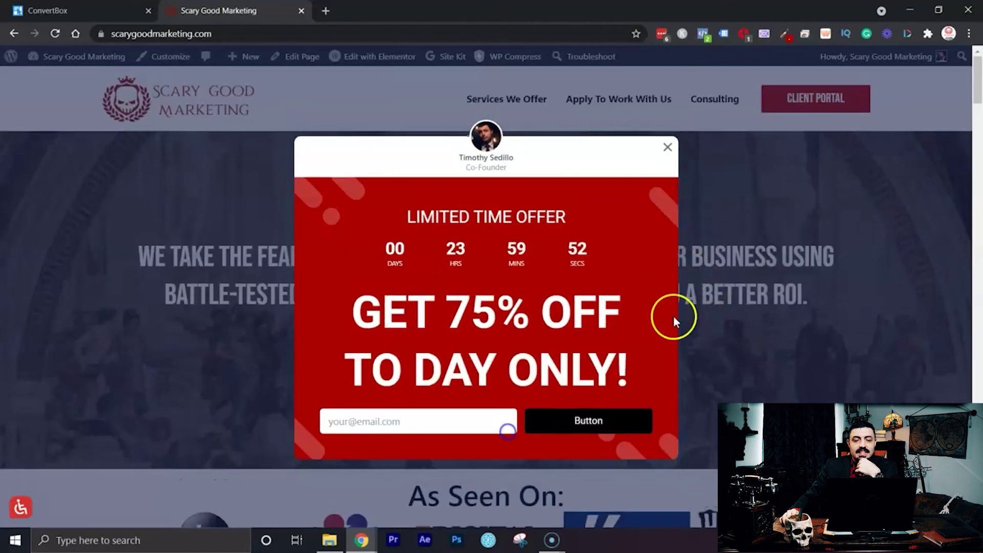
pyautogui.click(487, 343)
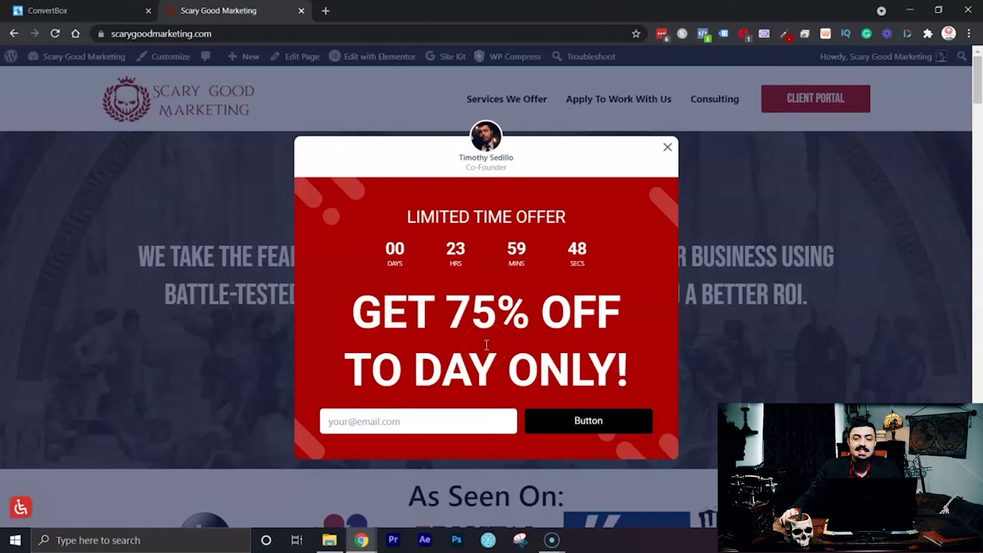
pyautogui.click(667, 148)
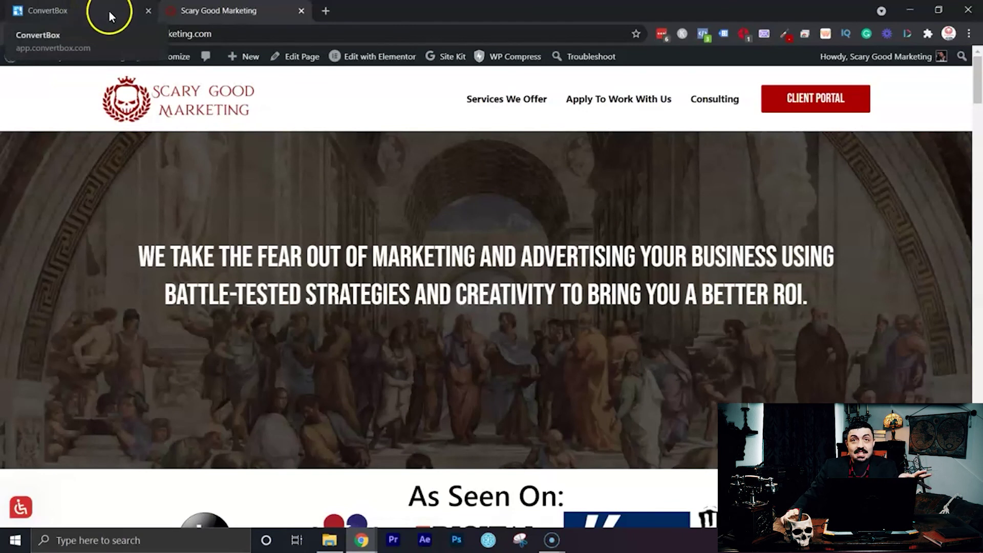
# Back in ConvertBox, expand Lead Magnets and set the Test box to Inactive.
pyautogui.click(82, 6)
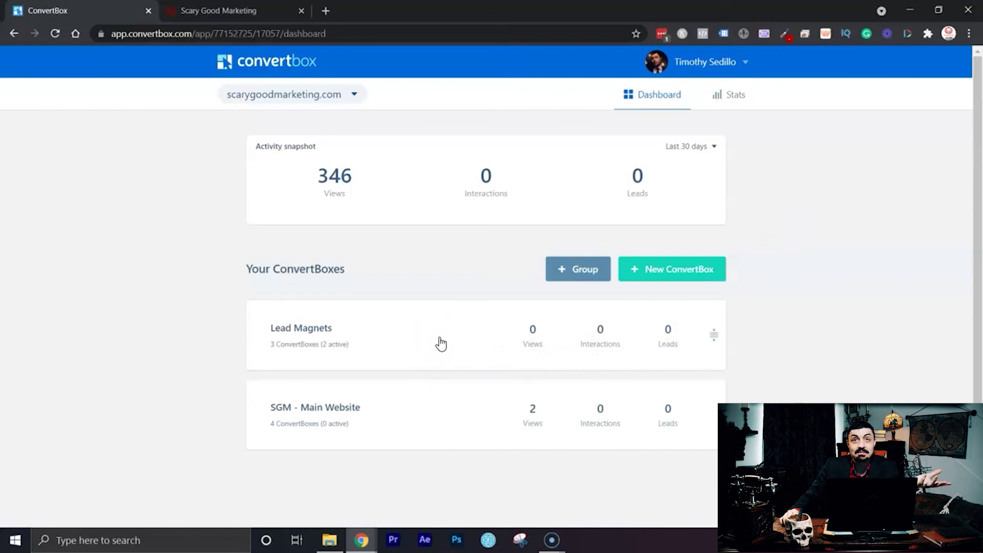
pyautogui.click(440, 339)
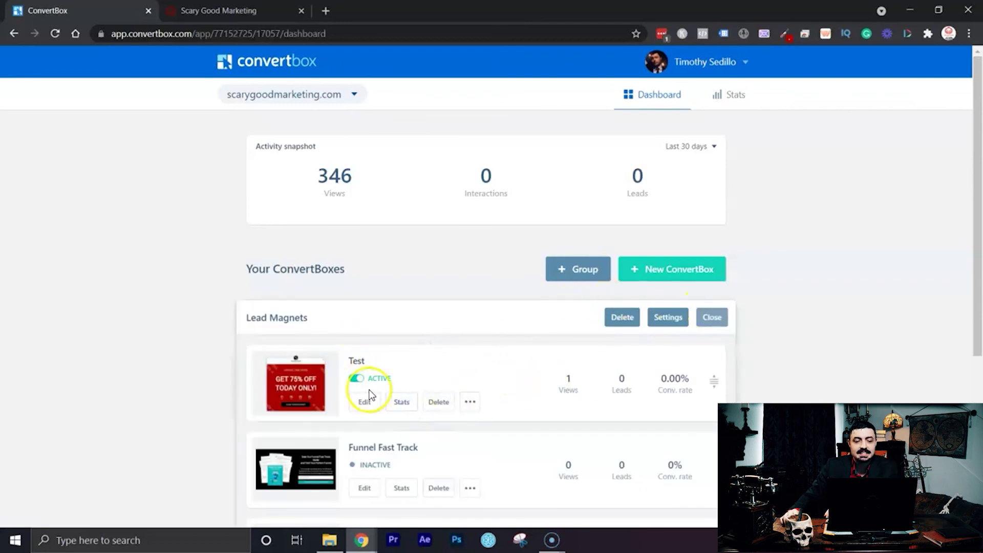
pyautogui.click(356, 378)
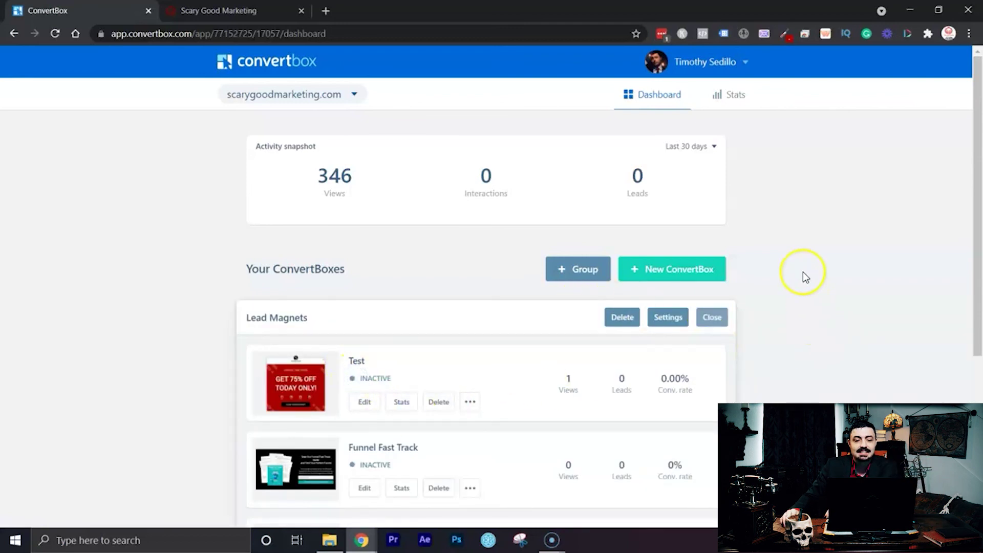